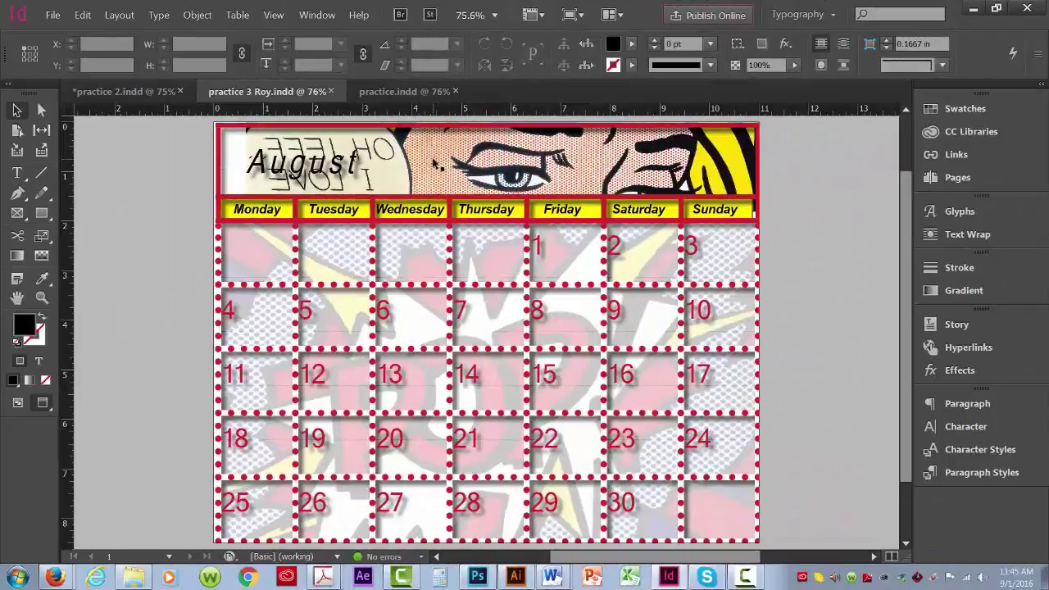
- Start a new one-page Letter document with facing pages off, landscape orientation and a 0 in column gutter
left_click(404, 97)
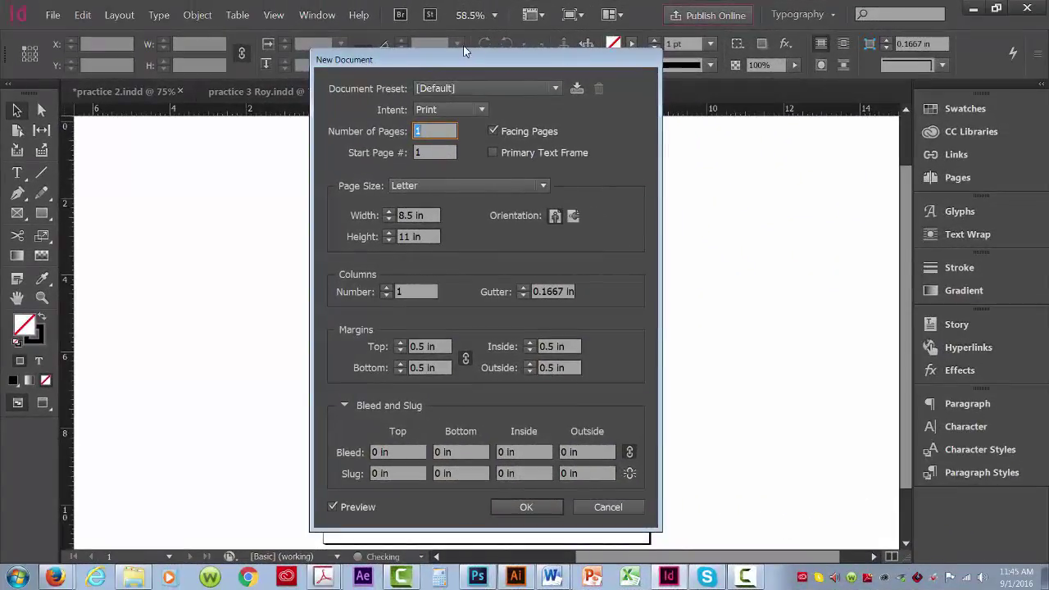
left_click_drag(464, 51, 452, 31)
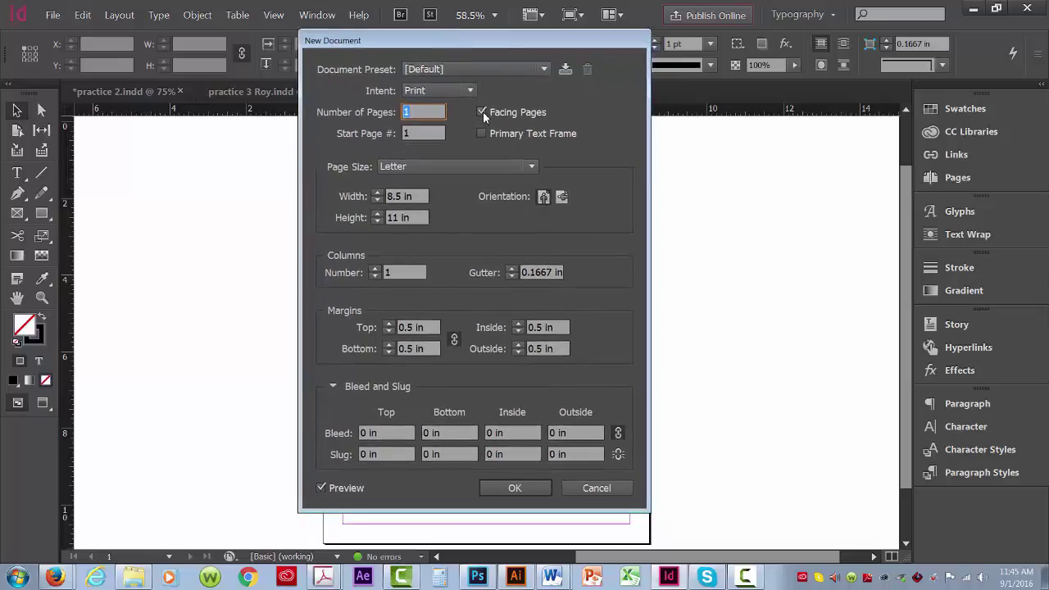
left_click(482, 112)
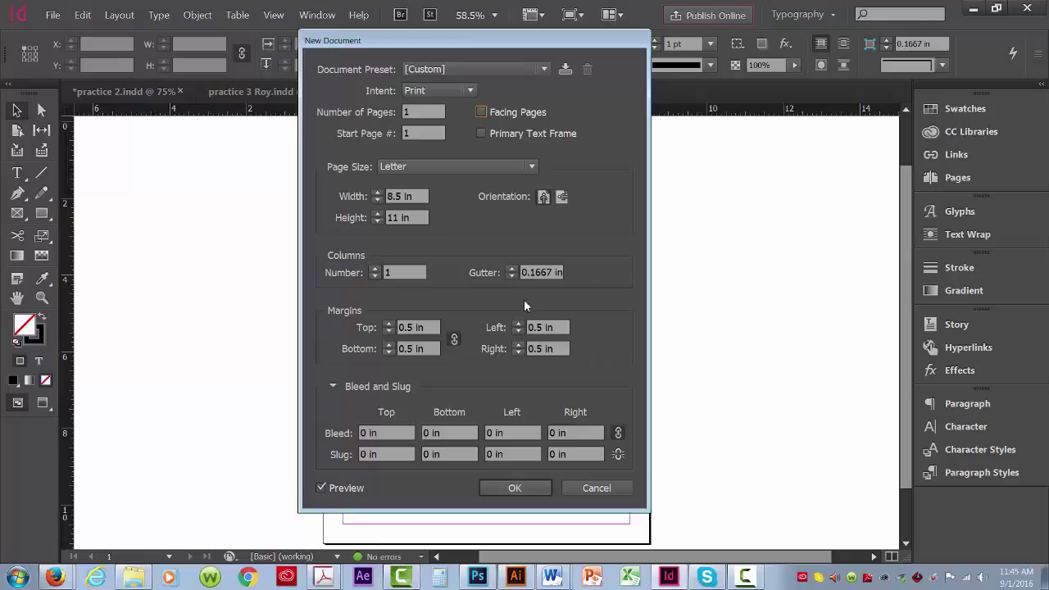
left_click(562, 198)
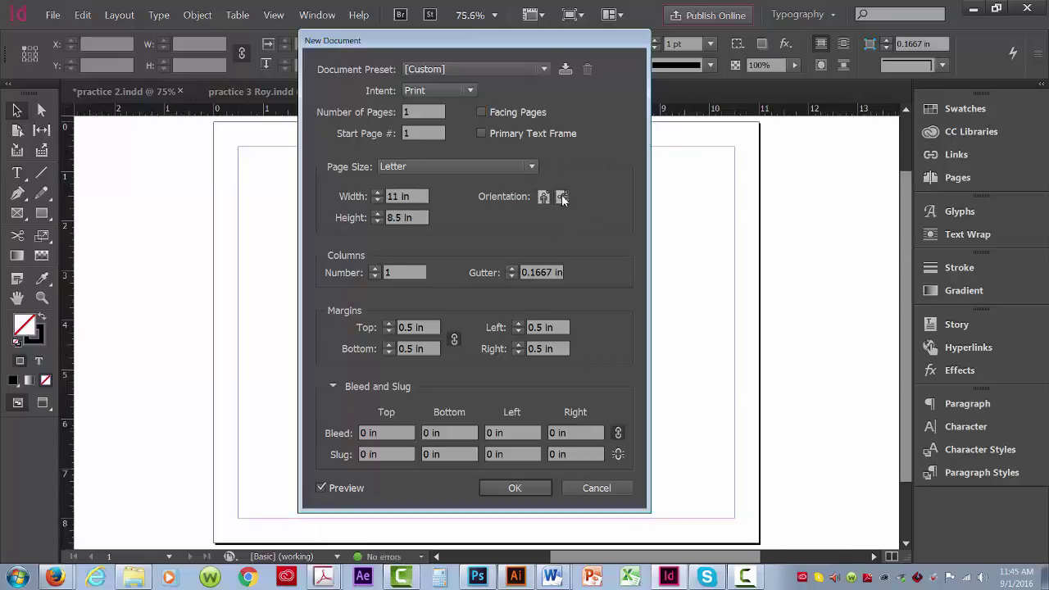
left_click(513, 276)
left_click(513, 276)
- Reduce all four linked page margins to 0.0625 in
left_click(388, 336)
left_click(389, 336)
left_click(389, 336)
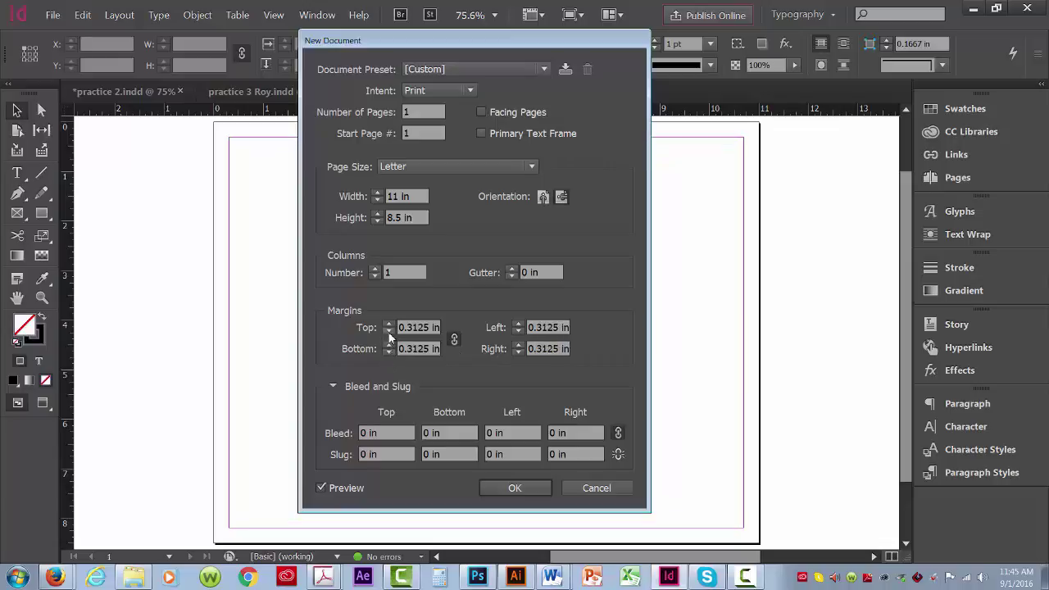
left_click(389, 334)
left_click(389, 334)
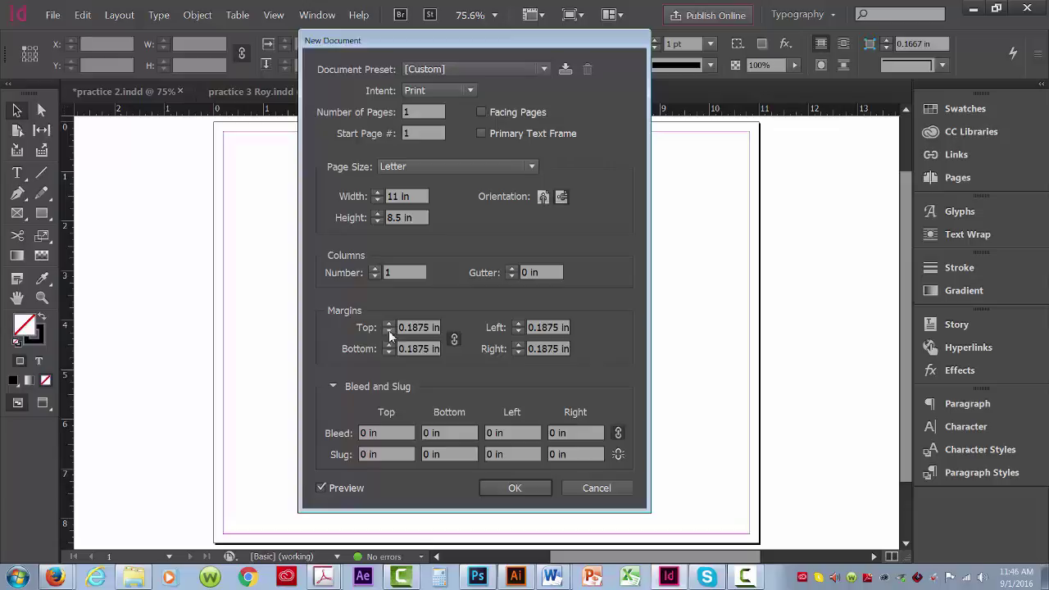
left_click(388, 334)
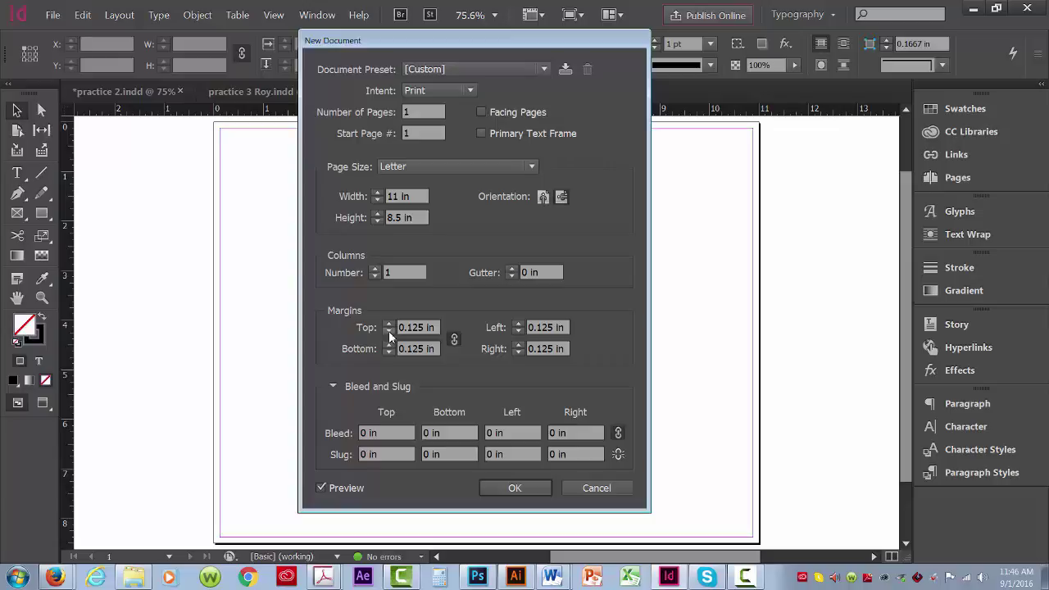
left_click(389, 334)
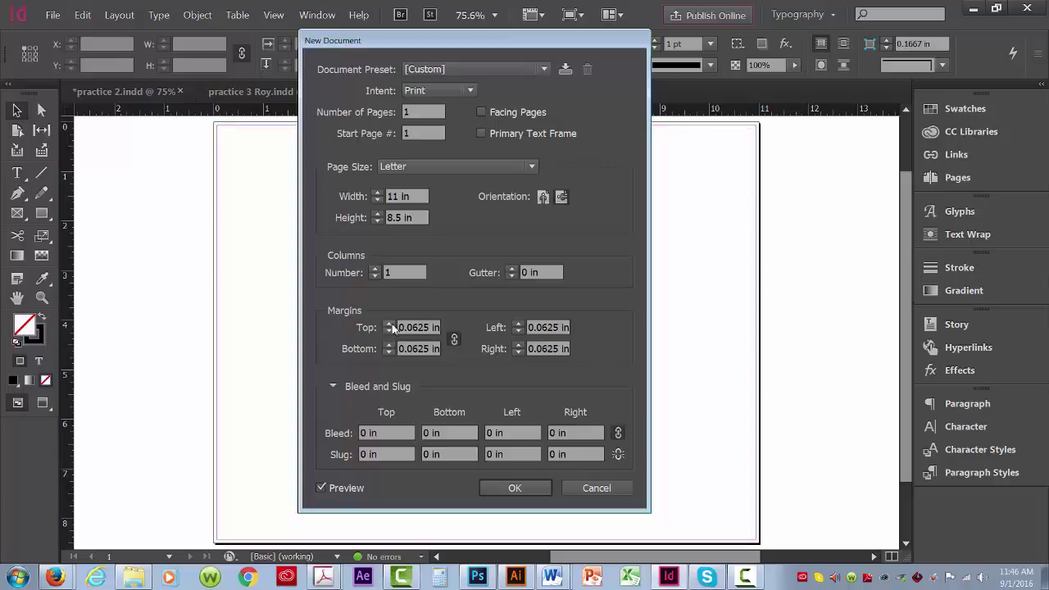
- Raise all four margins to 0.25 in, and bring them back down to 0.0625 in
left_click(390, 327)
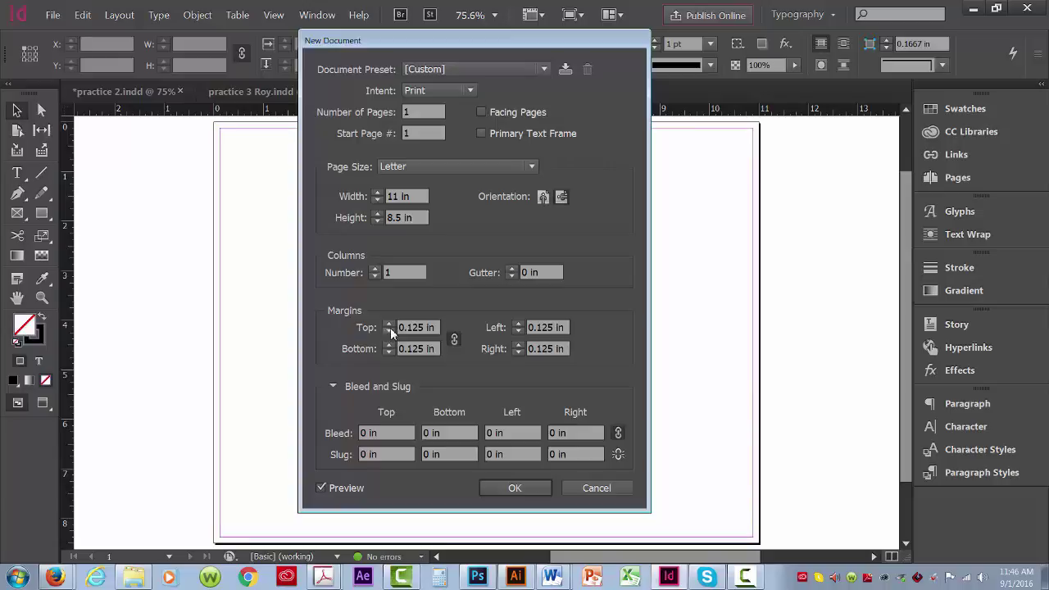
left_click(390, 327)
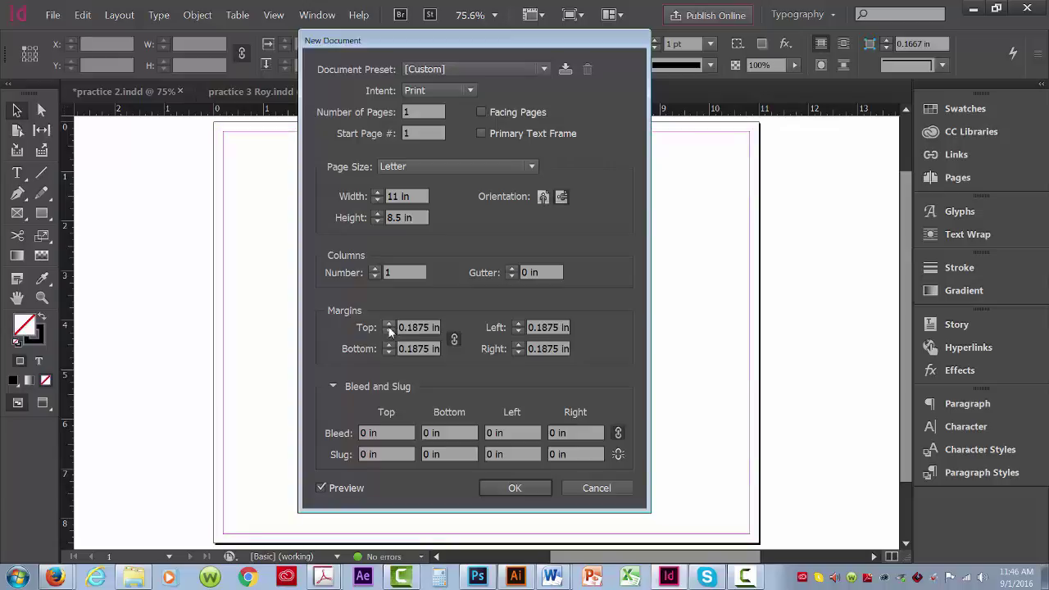
left_click(390, 327)
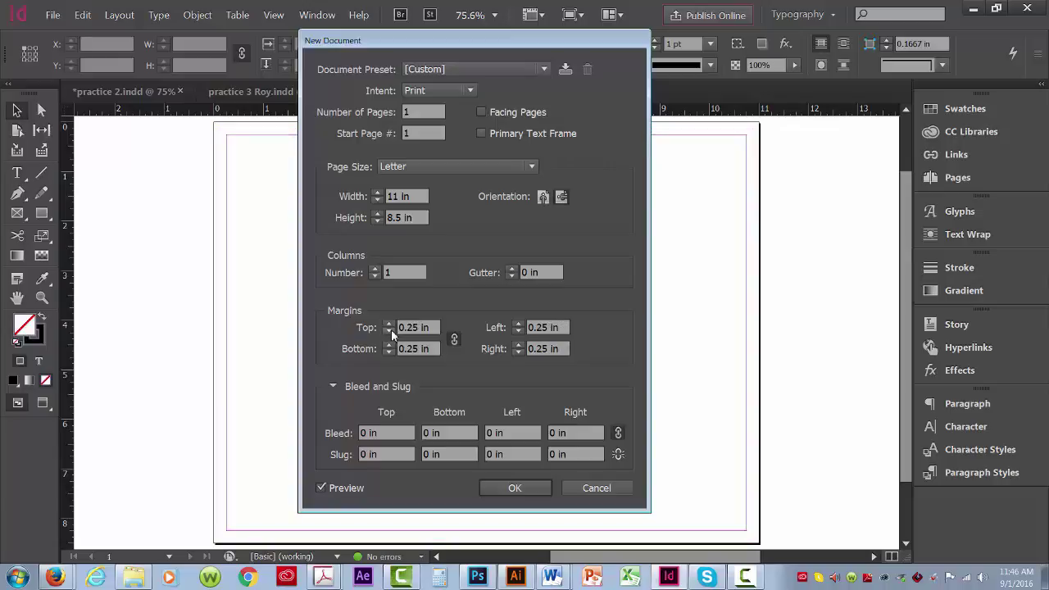
left_click(390, 331)
left_click(391, 330)
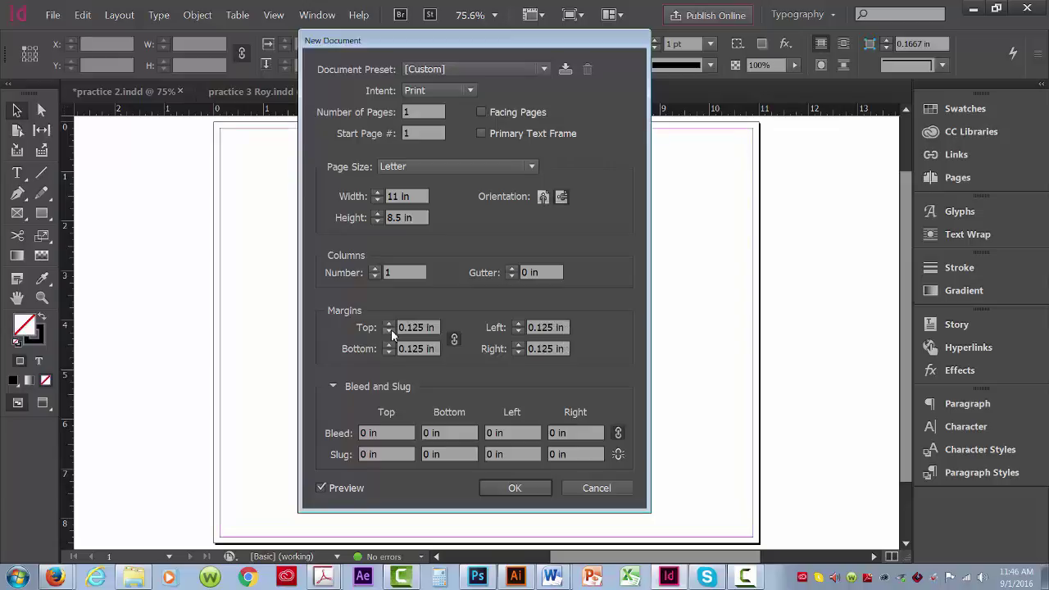
left_click(391, 330)
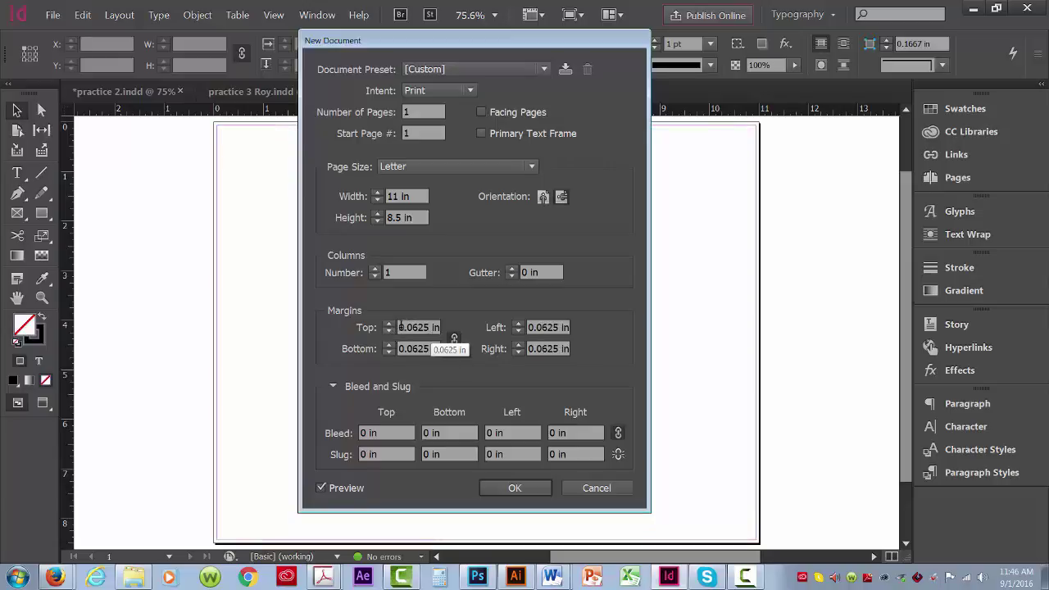
- Copy the 0.0625 in margin value, and set all four margins to 0 in
left_click_drag(400, 328, 442, 331)
key("ctrl+c")
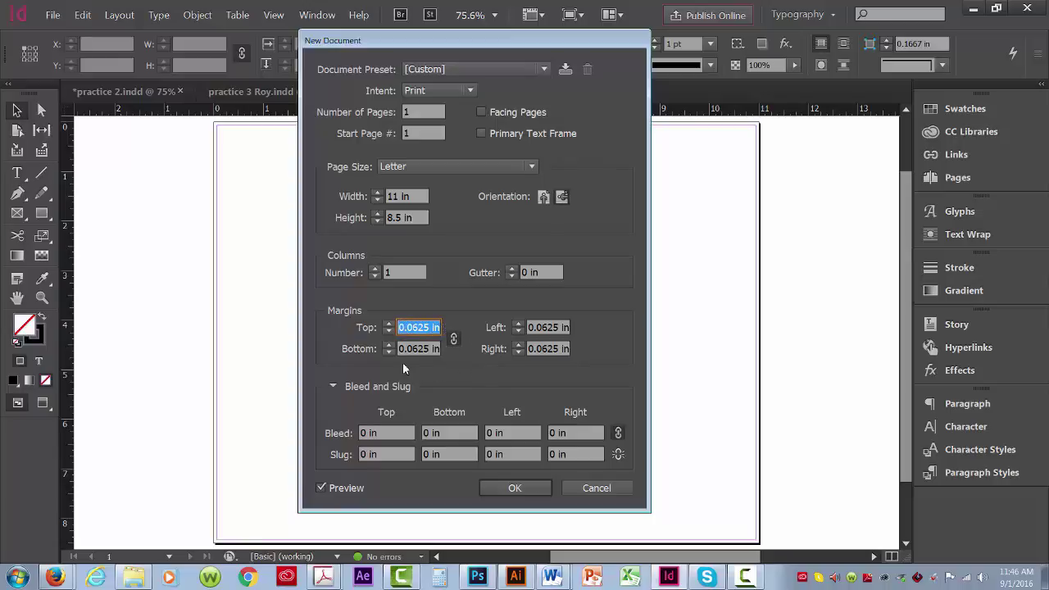
left_click(389, 332)
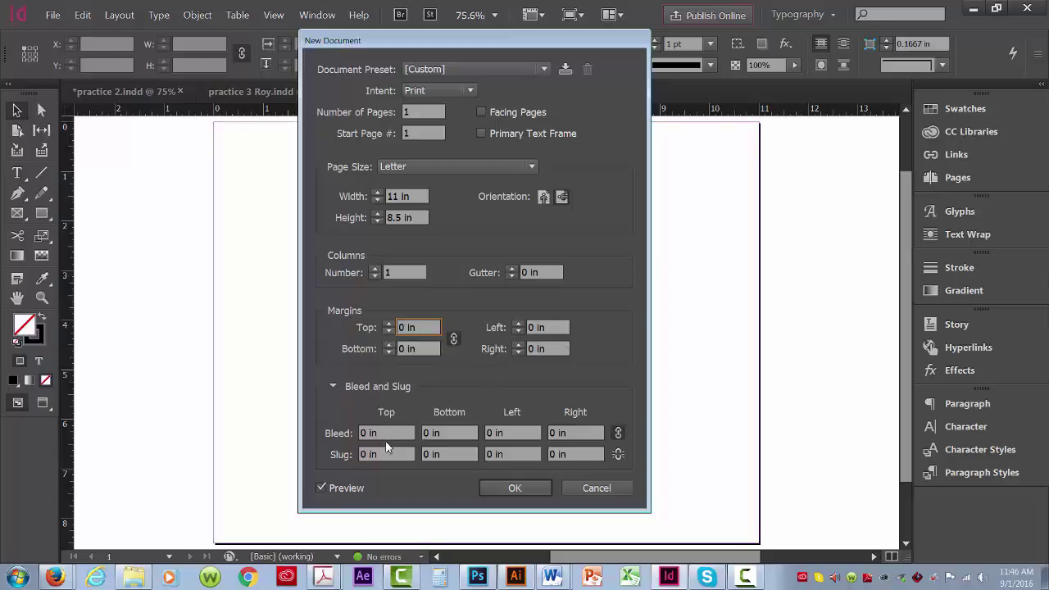
- Paste the copied 0.0625 in as the bleed on all four sides, and create the document
left_click(381, 433)
left_click_drag(381, 433, 353, 435)
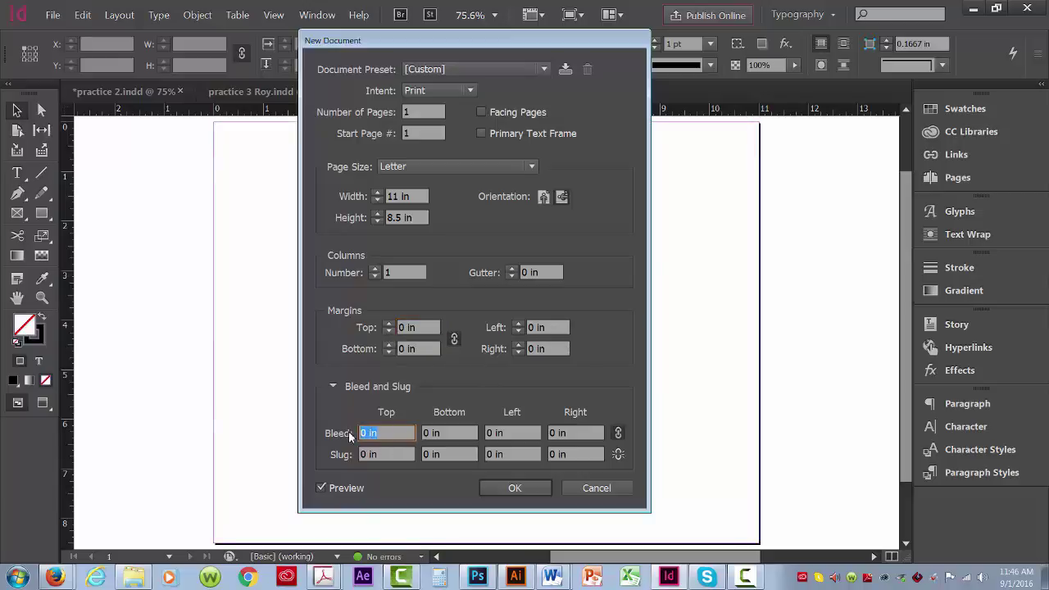
key("ctrl+v")
key("Tab")
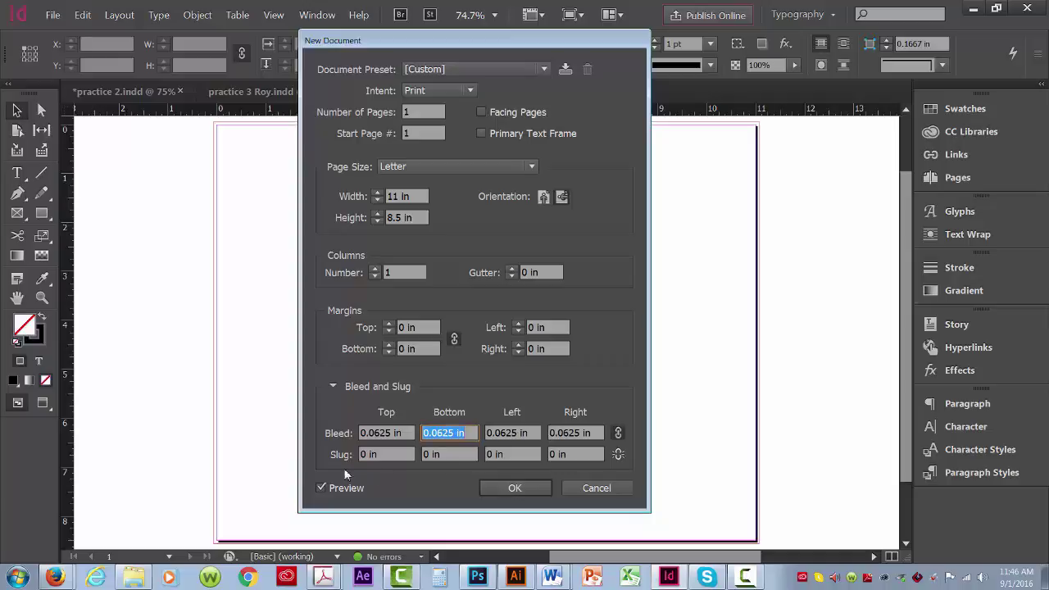
left_click(321, 489)
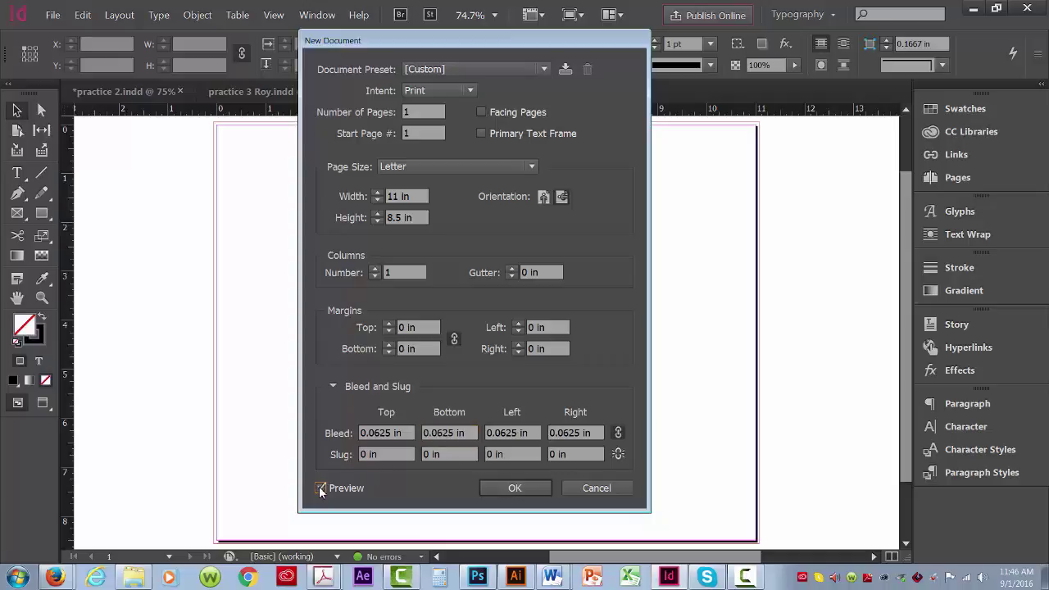
left_click(321, 488)
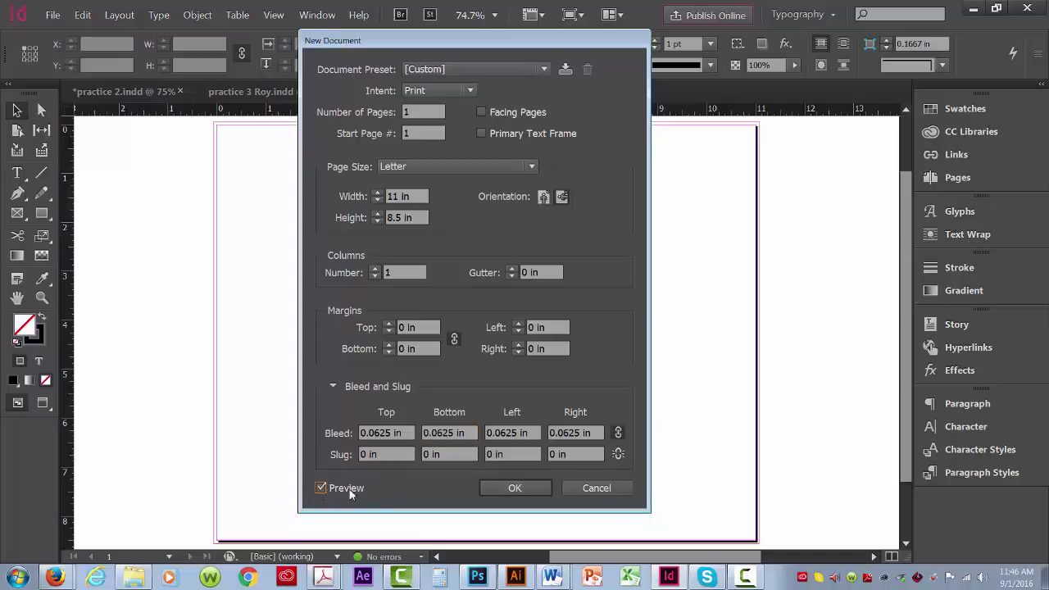
left_click(508, 488)
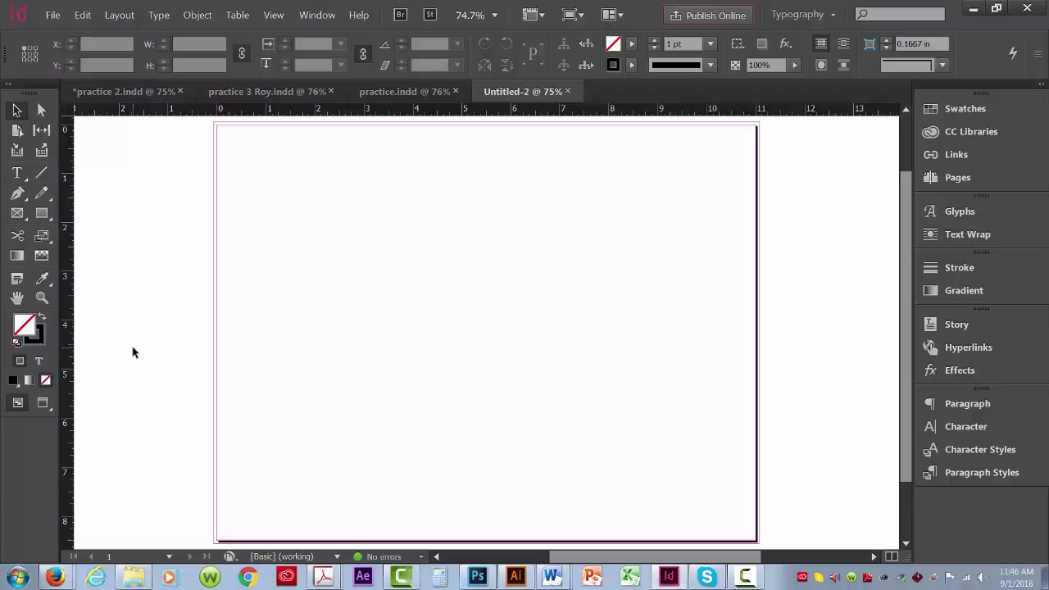
- Draw a text frame covering the whole 11 by 8.5 in page, and insert a Basic Table with 7 body rows and 7 columns
left_click(18, 174)
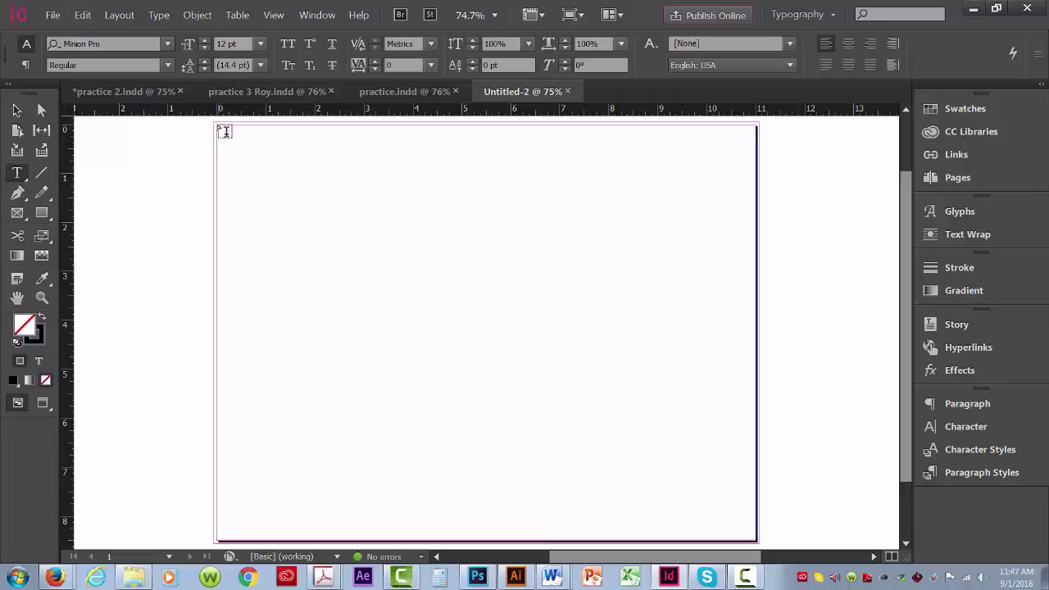
mouse_move(225, 132)
left_mouse_down()
mouse_move(345, 286)
mouse_move(663, 461)
mouse_move(754, 537)
left_mouse_up()
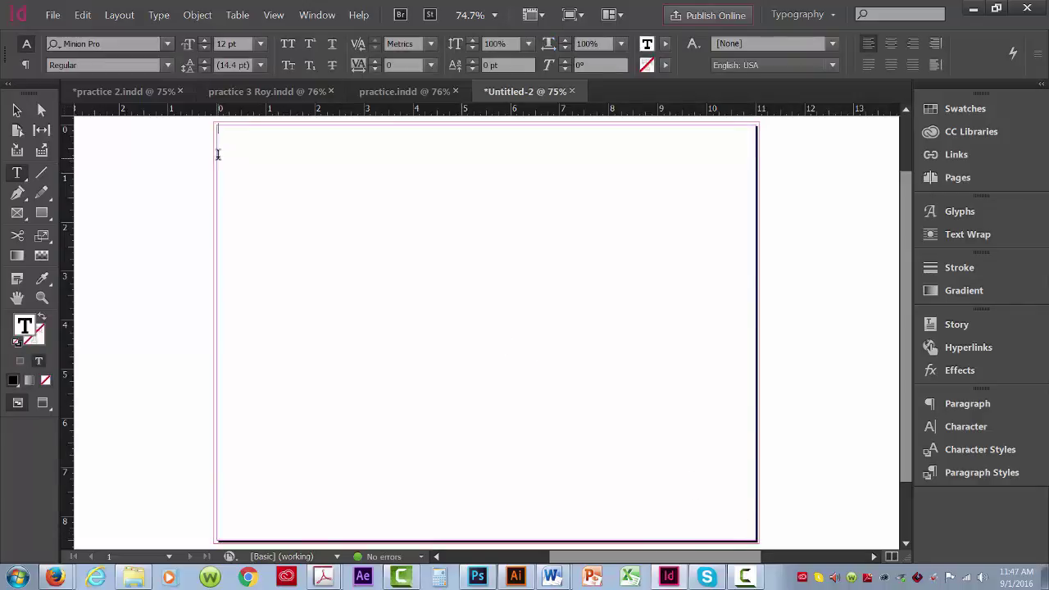
left_click(237, 18)
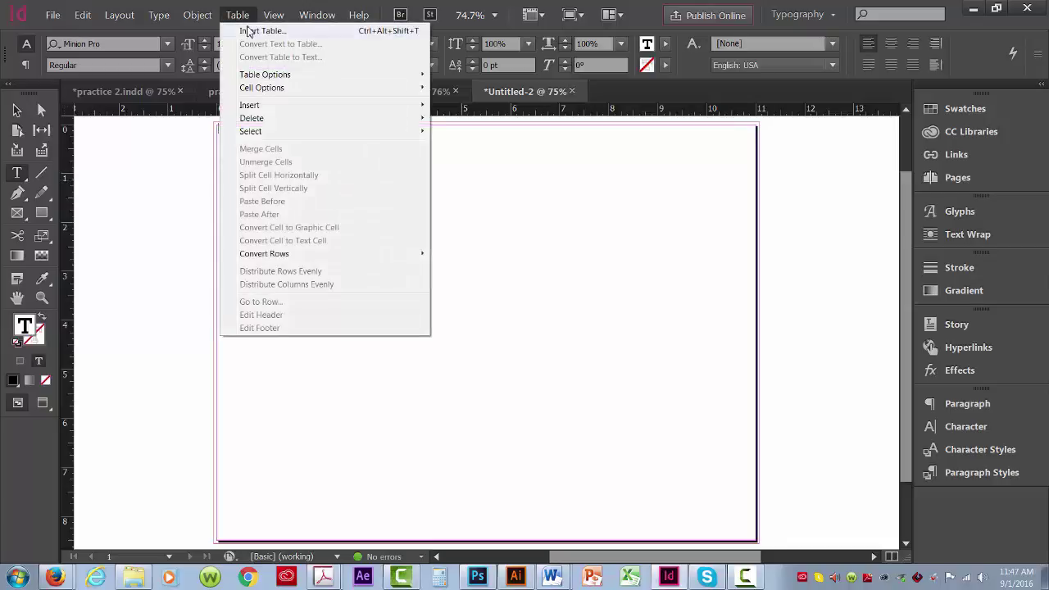
left_click(248, 30)
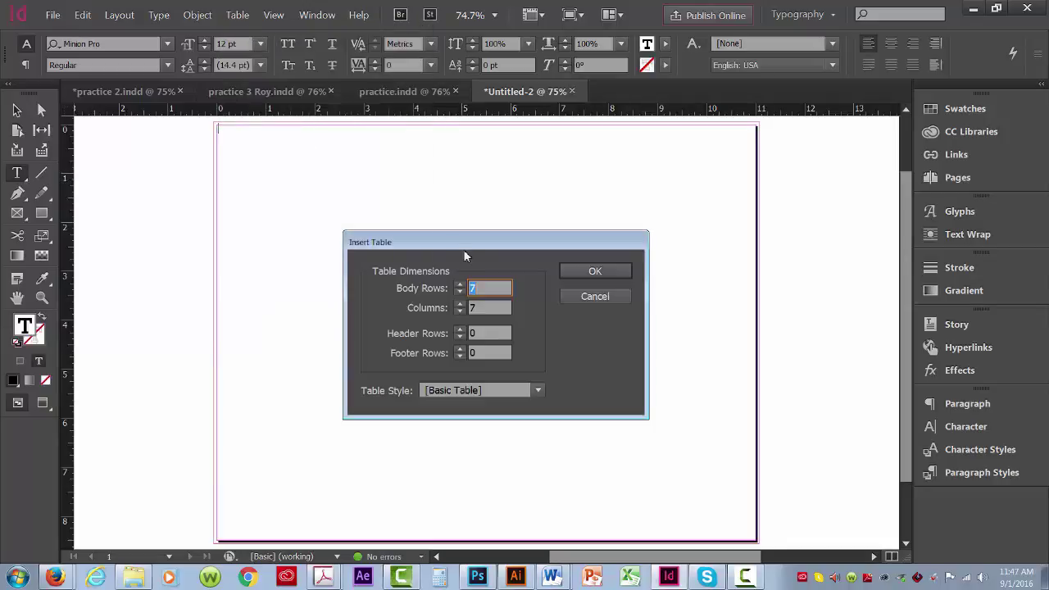
left_click_drag(478, 239, 465, 216)
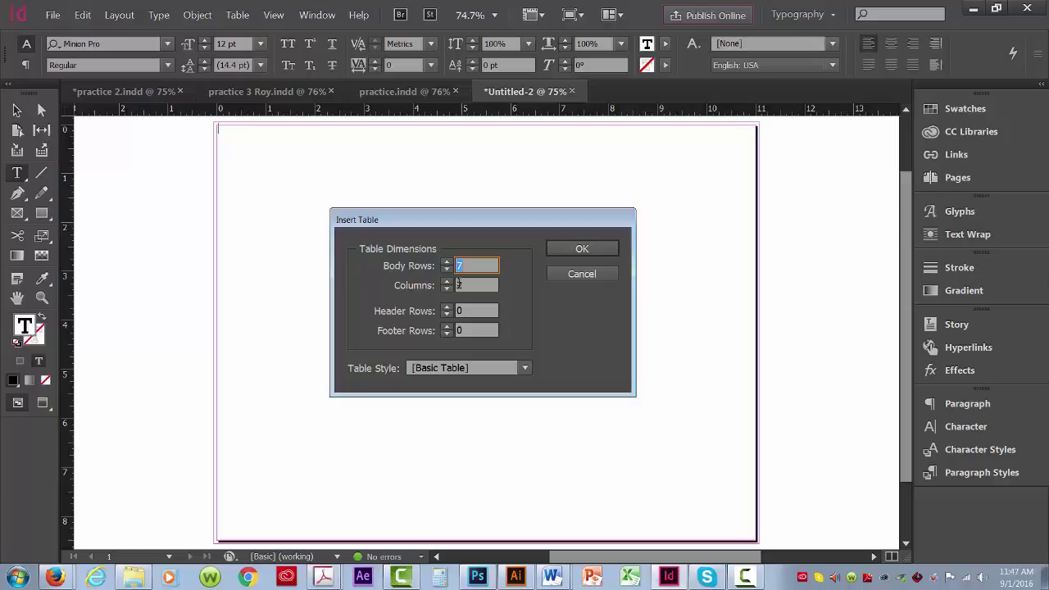
left_click(569, 249)
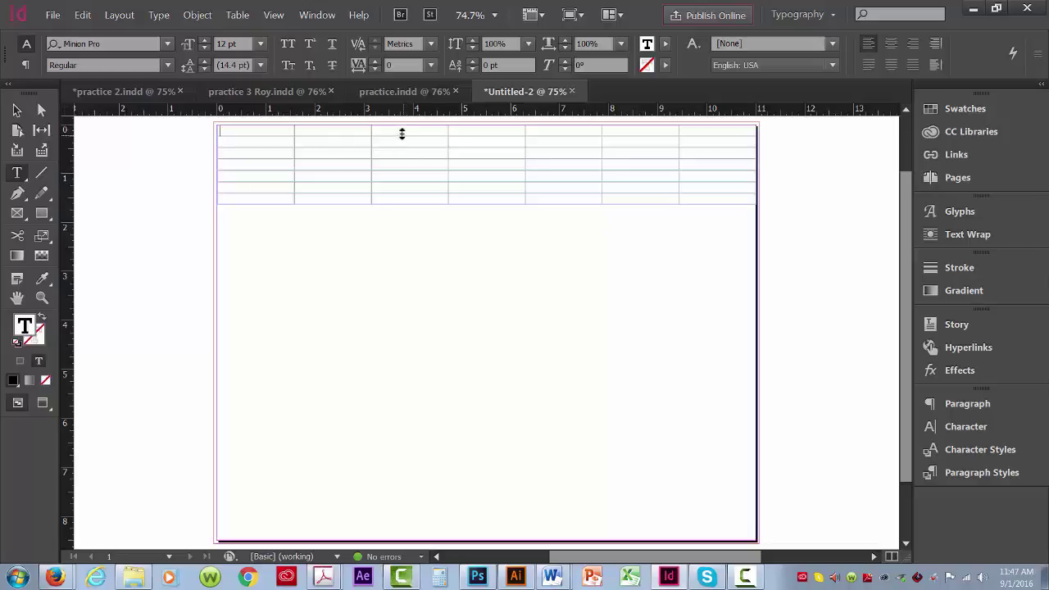
- Make the table's first row about 1.4 in and second row about 0.5 in high, and stretch the last row to the page bottom
left_click_drag(402, 133, 400, 192)
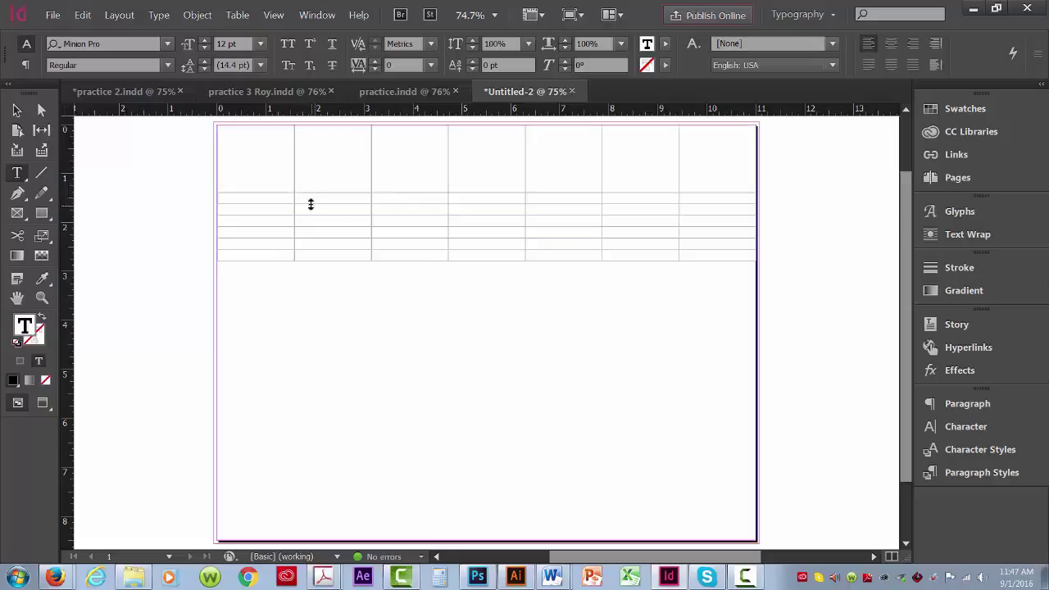
left_click_drag(315, 202, 316, 218)
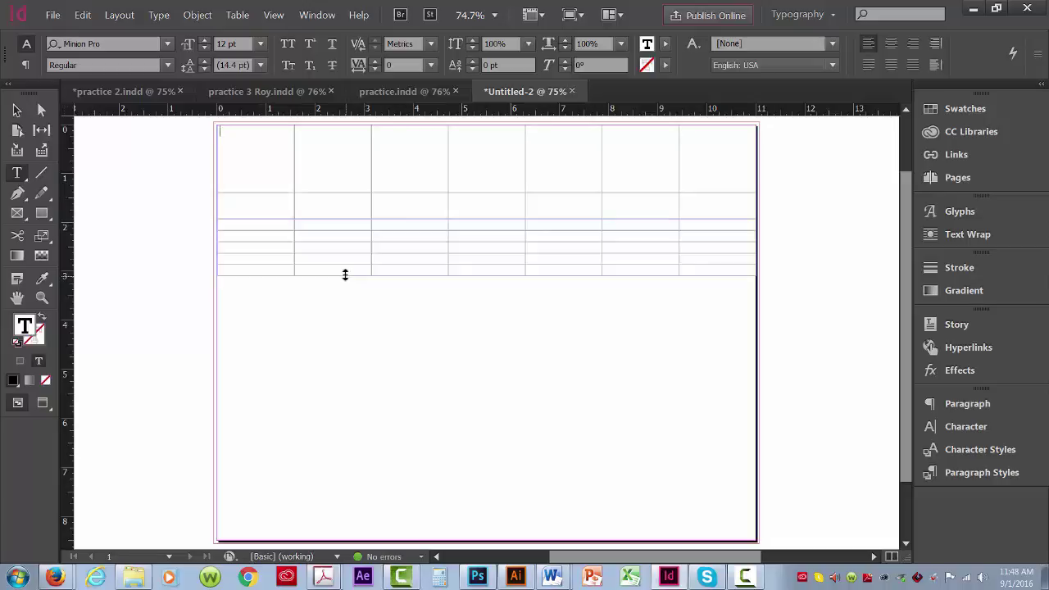
left_click_drag(345, 275, 342, 539)
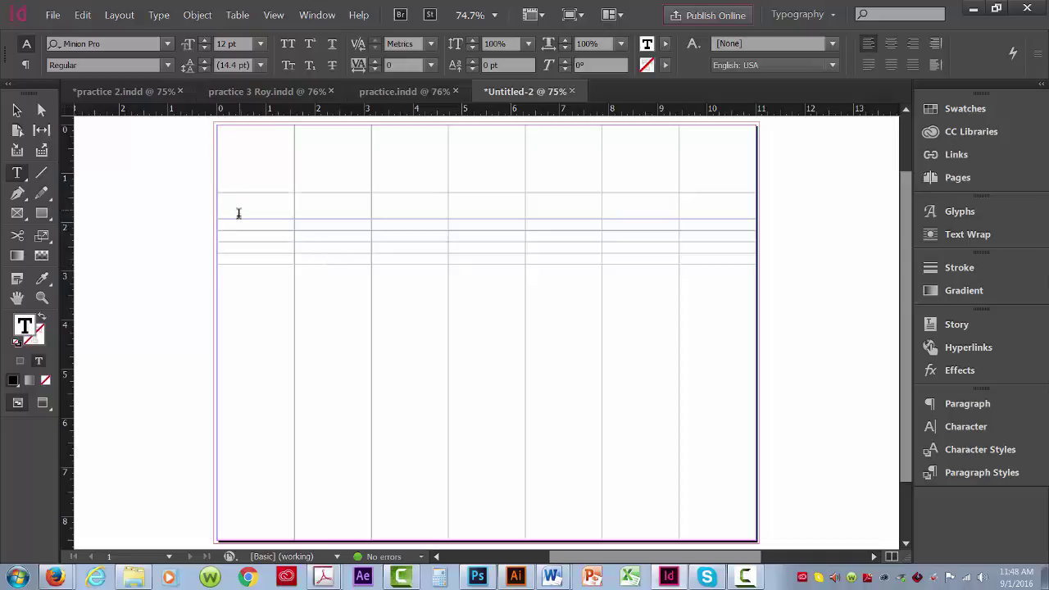
- Distribute the five rows below the second row evenly in height
left_click_drag(227, 222, 701, 420)
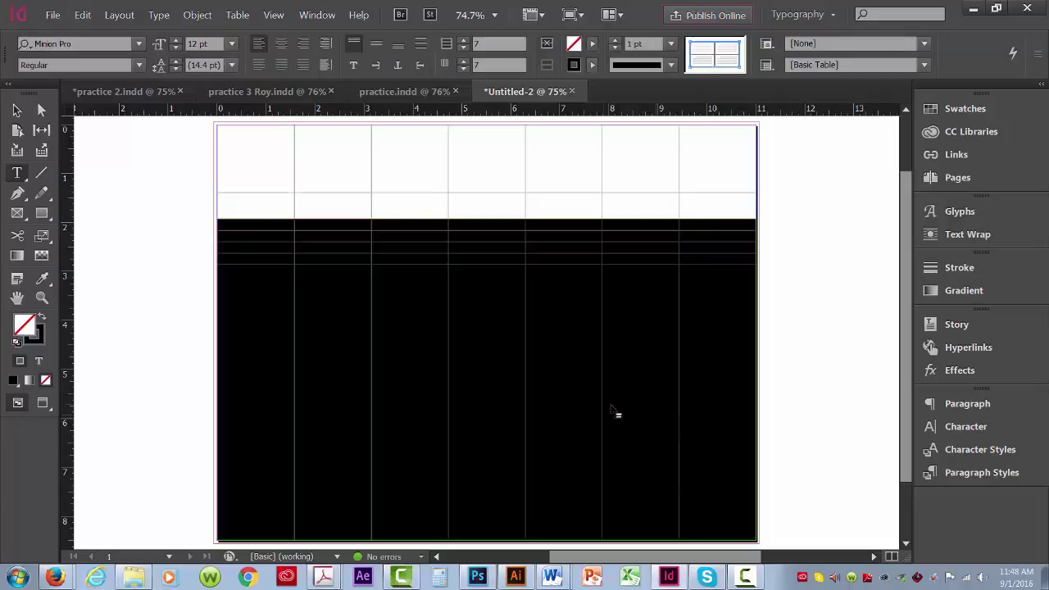
right_click(410, 315)
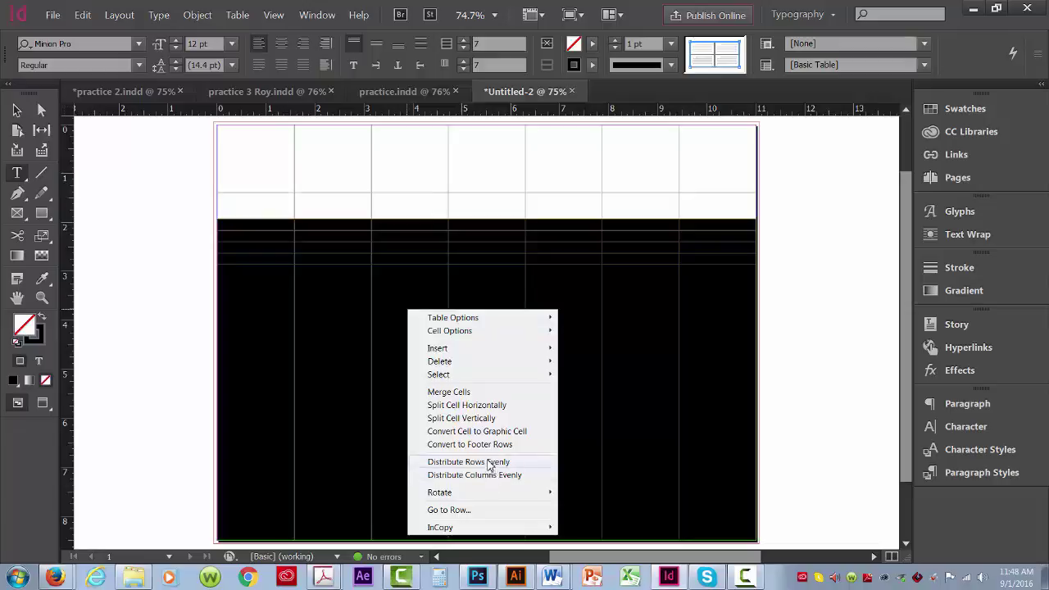
left_click(489, 462)
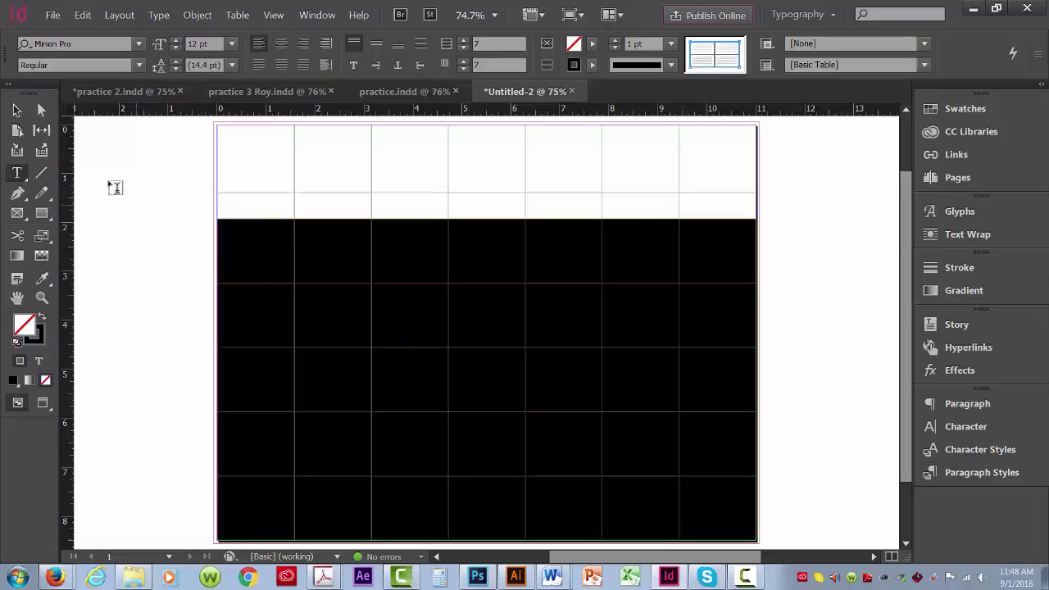
left_click(16, 110)
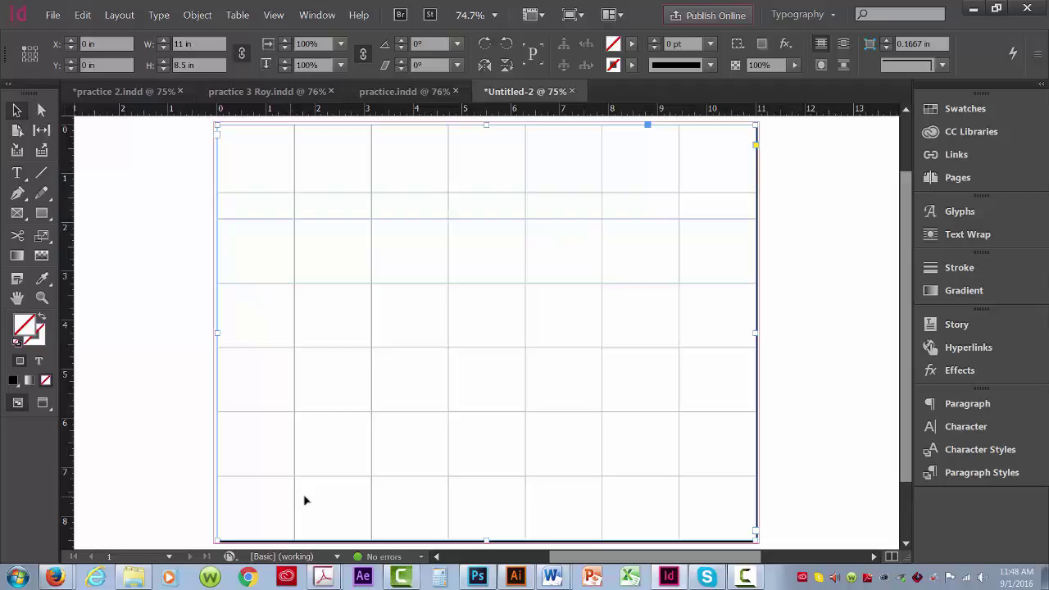
- Merge all seven cells of the table's first row into one header cell
left_click(16, 173)
left_click_drag(254, 155, 687, 156)
right_click(505, 168)
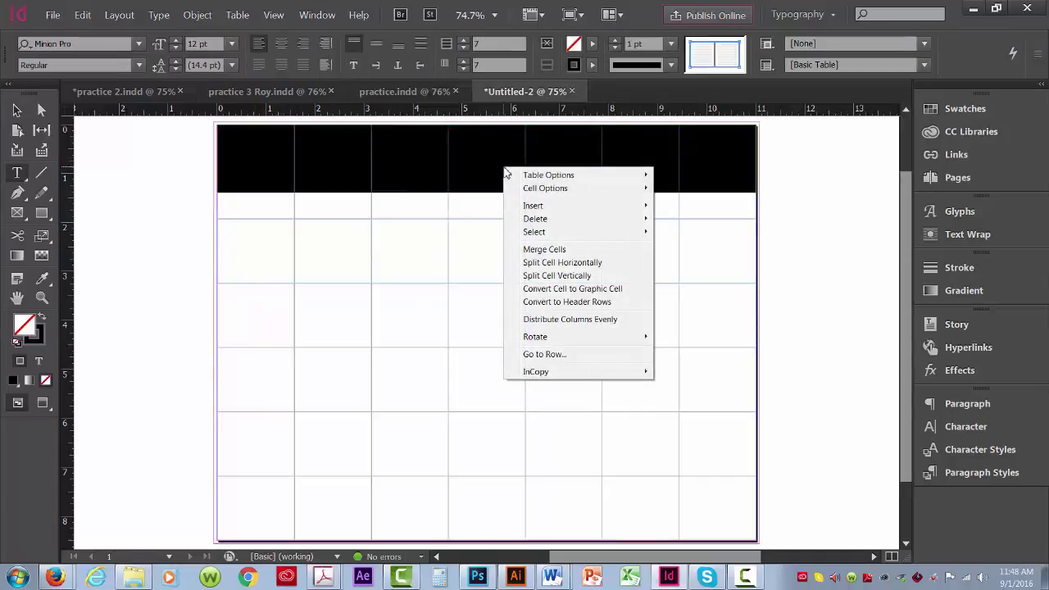
left_click(545, 249)
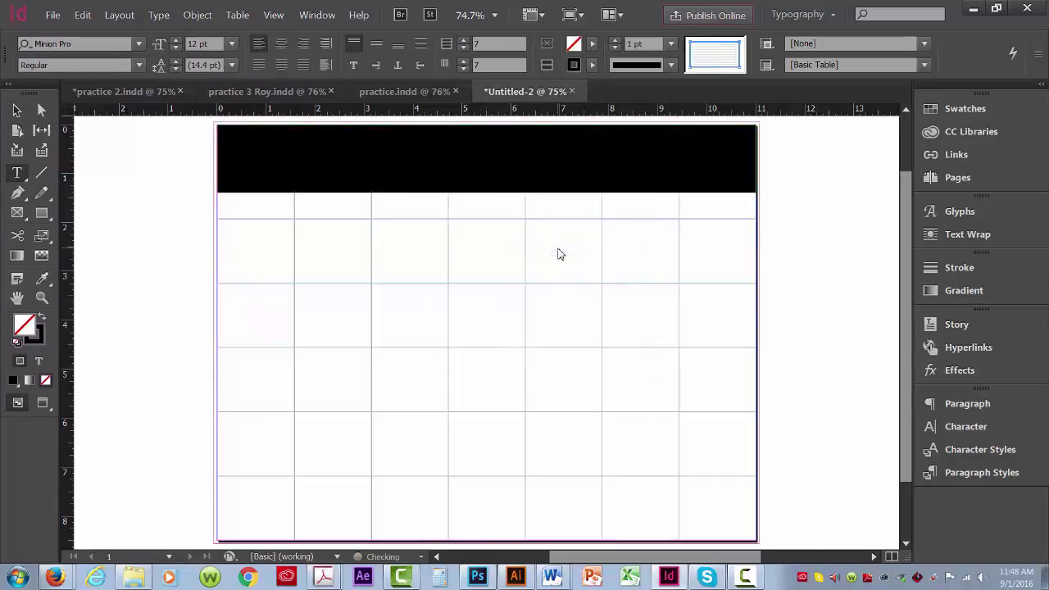
left_click(16, 110)
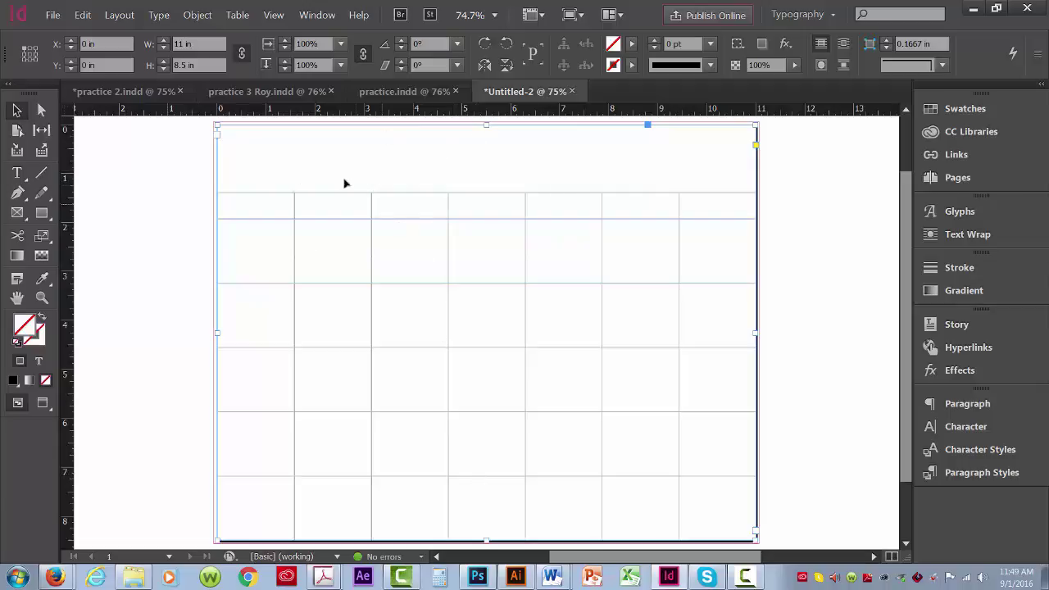
right_click(292, 159)
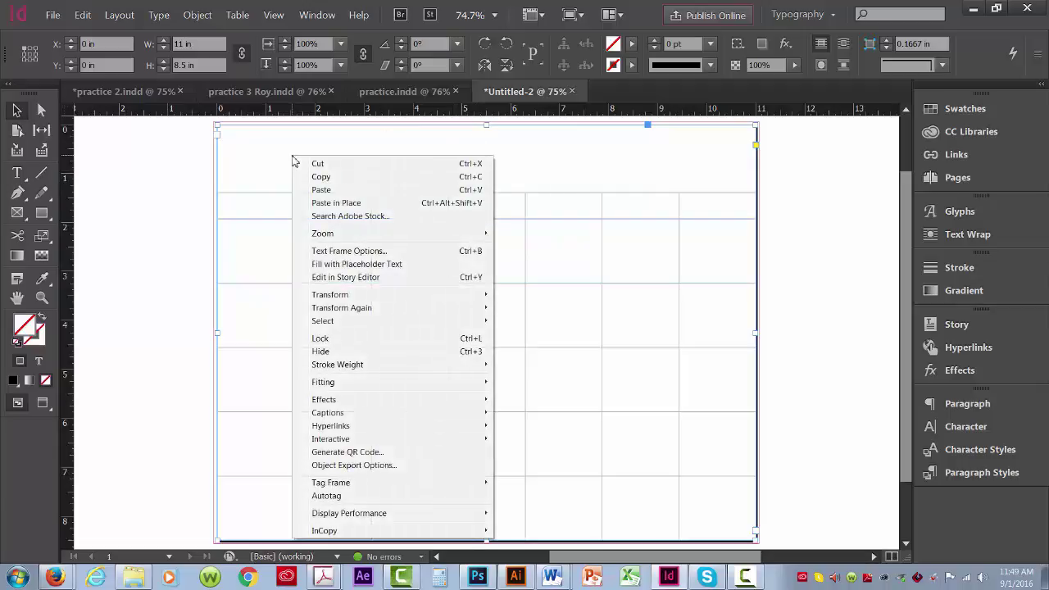
left_click(239, 144)
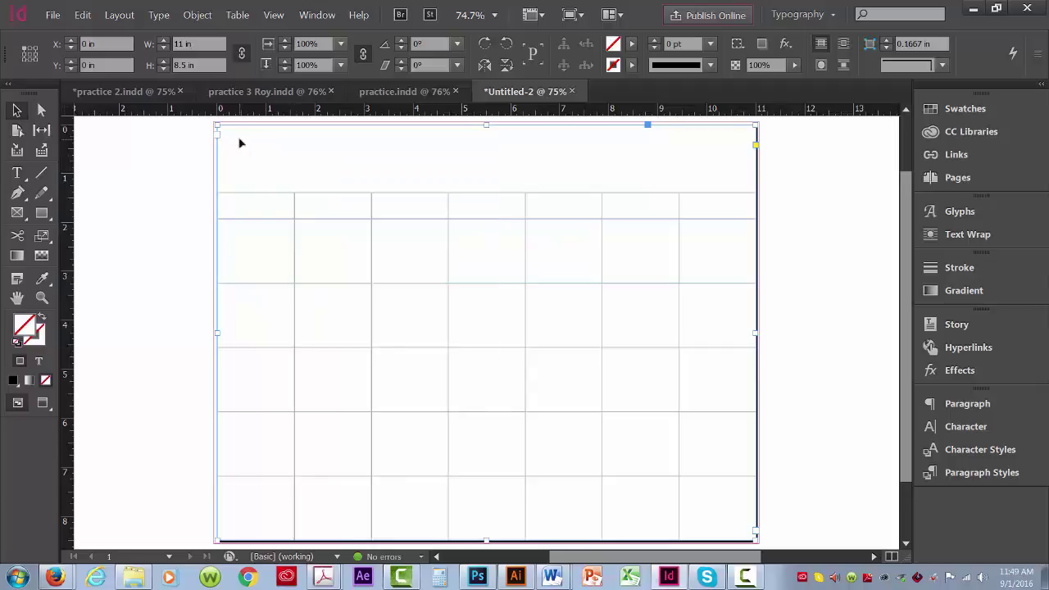
- Select all cells of the table and view their stroke and fill options without changing anything
left_click(17, 174)
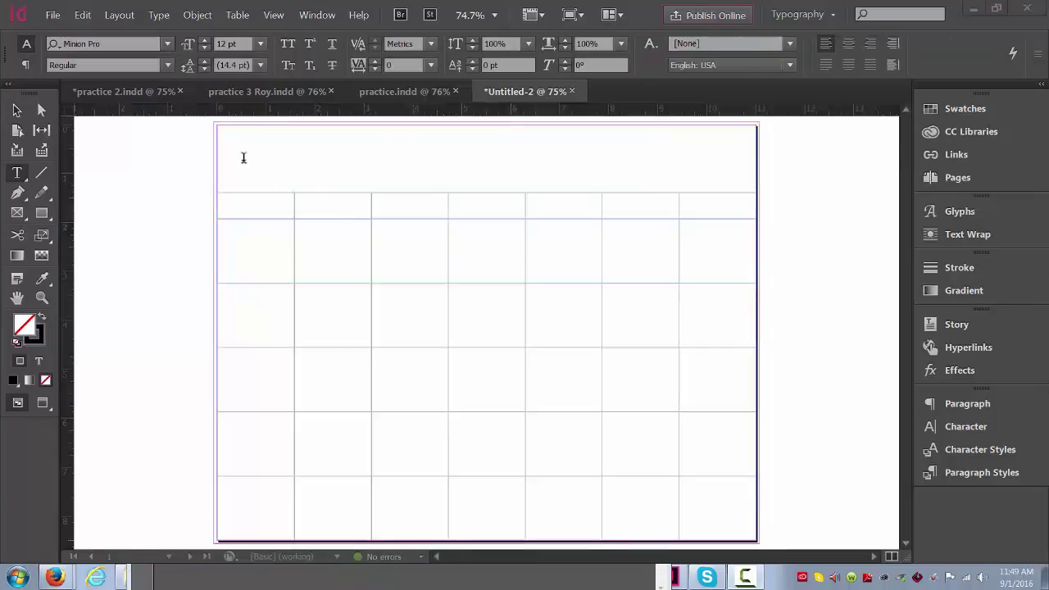
left_click_drag(243, 157, 827, 482)
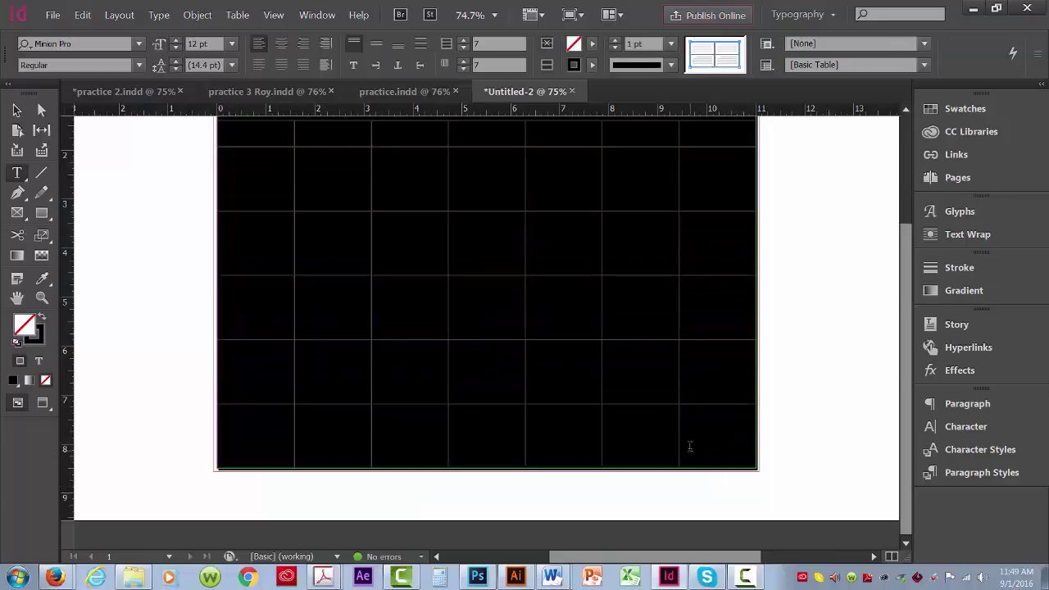
right_click(361, 191)
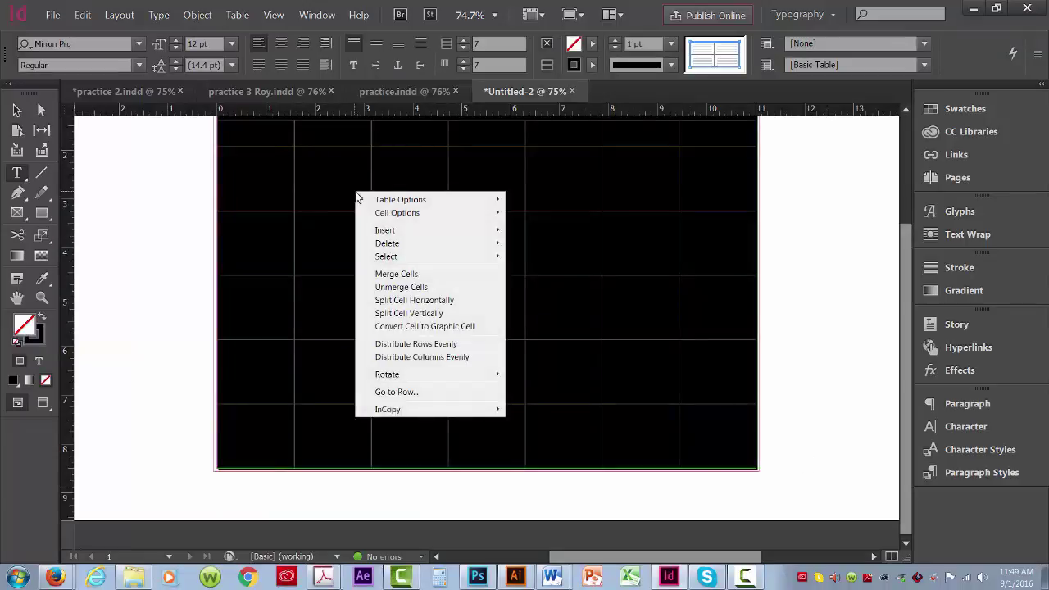
mouse_move(402, 216)
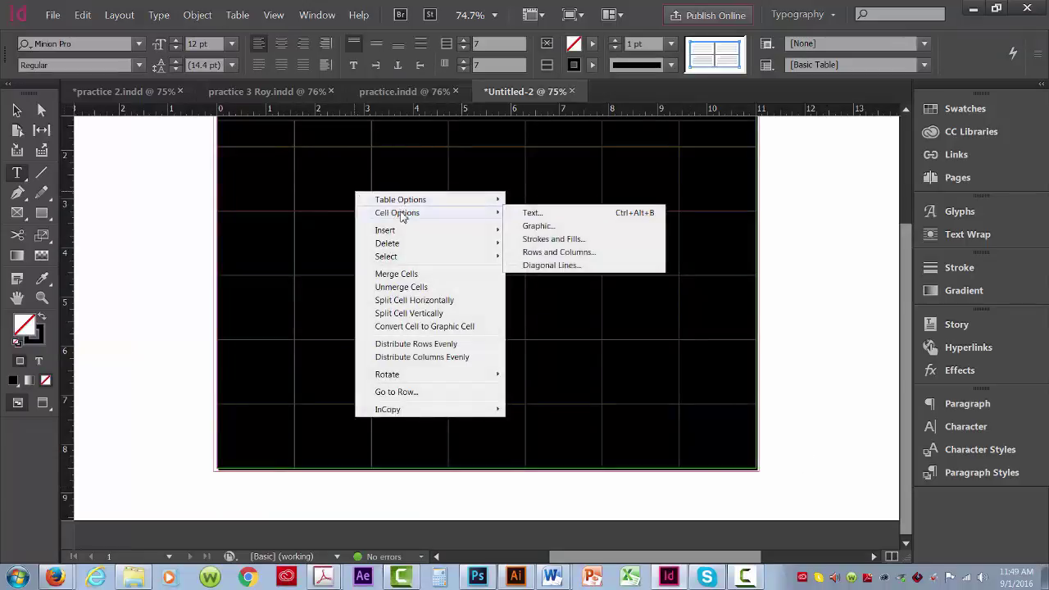
left_click(554, 240)
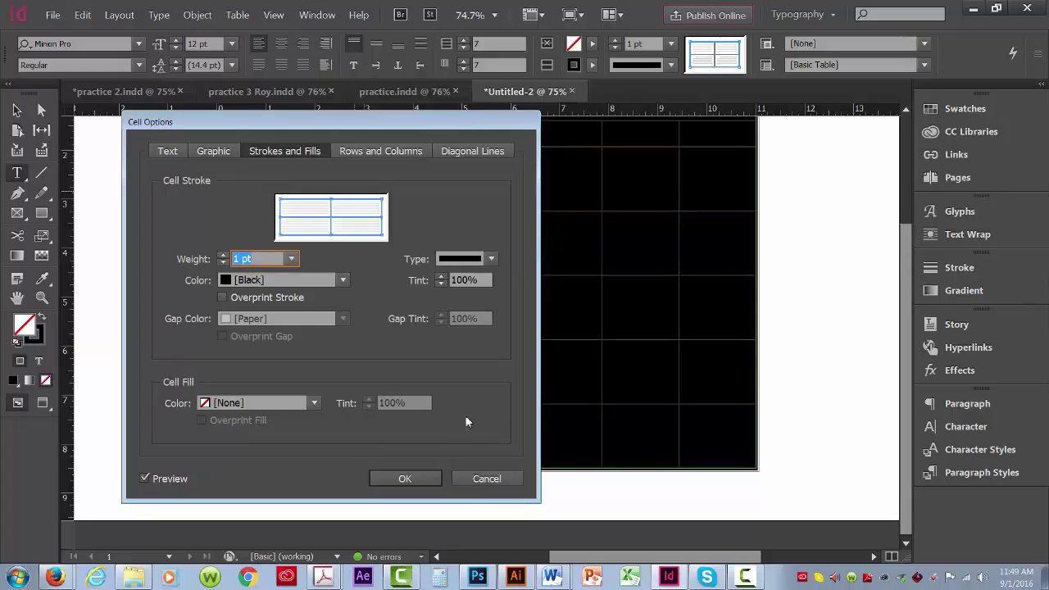
left_click(486, 479)
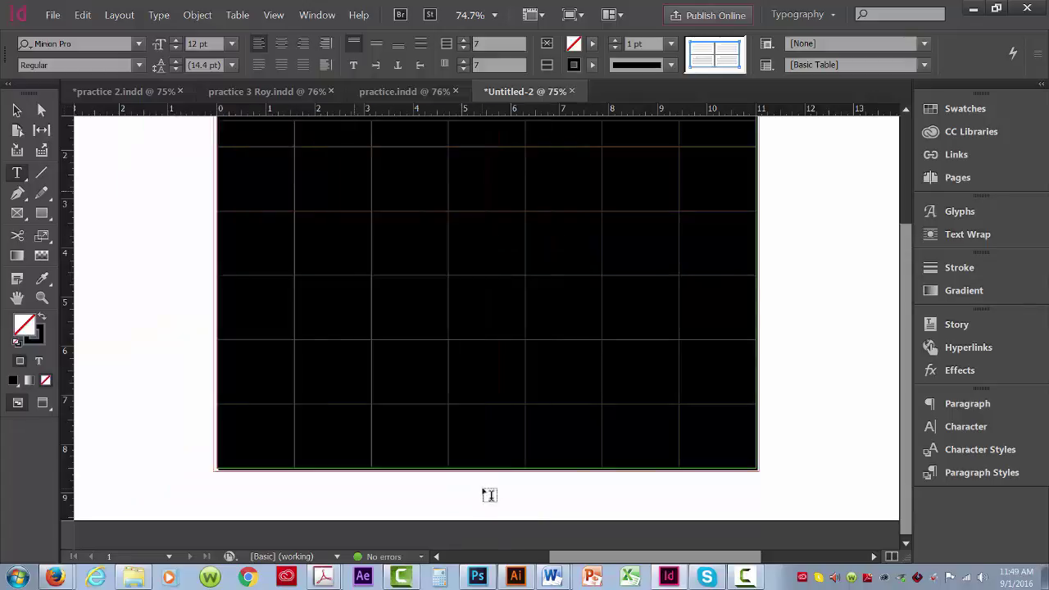
- Switch to Photoshop and examine the colours, outlines and dot patterns in the open Roy Lichtenstein images
left_click(478, 578)
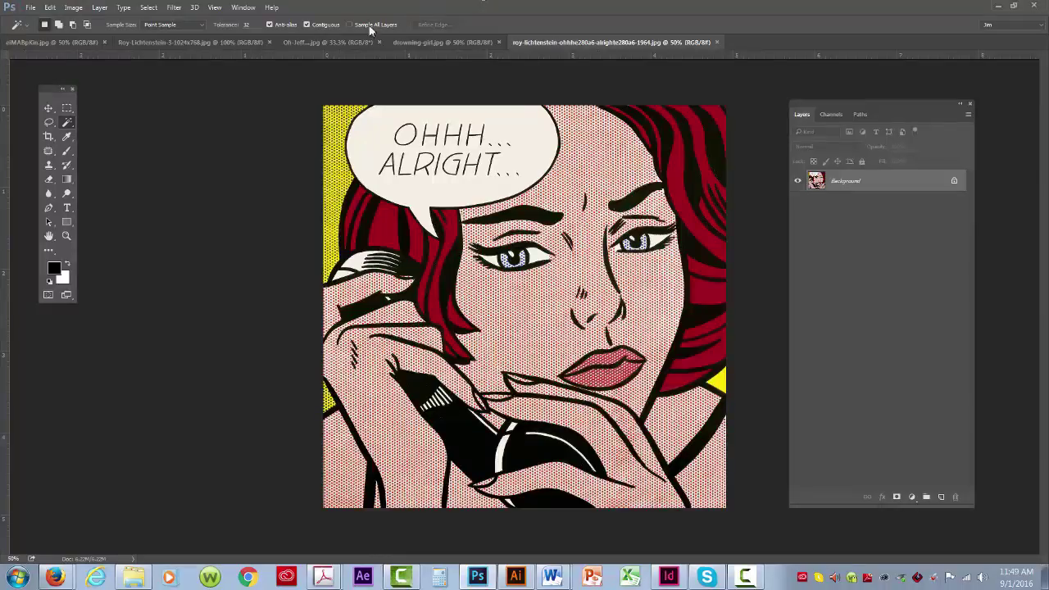
left_click(310, 43)
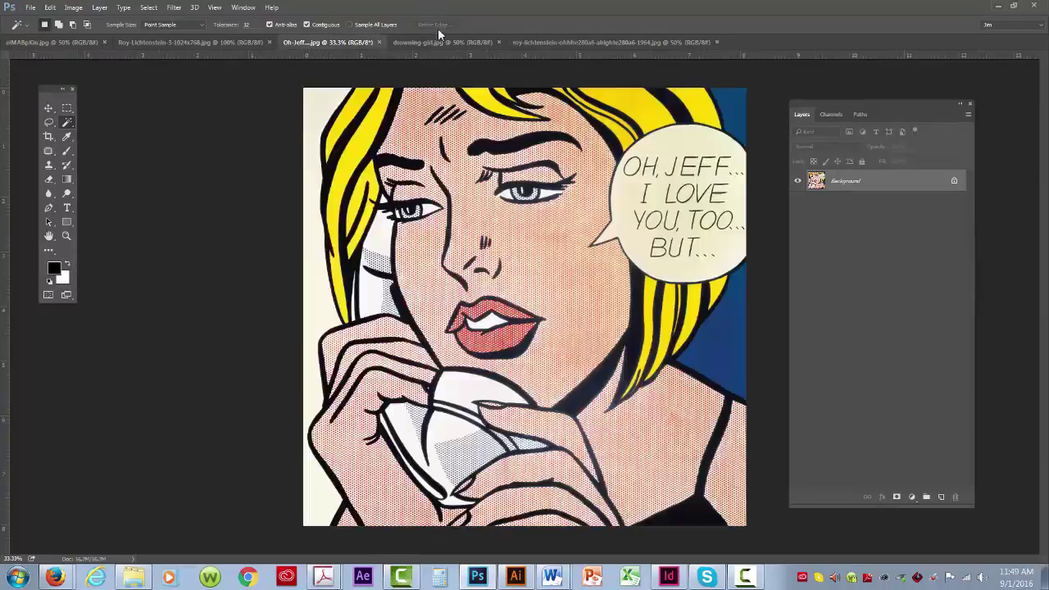
left_click(434, 45)
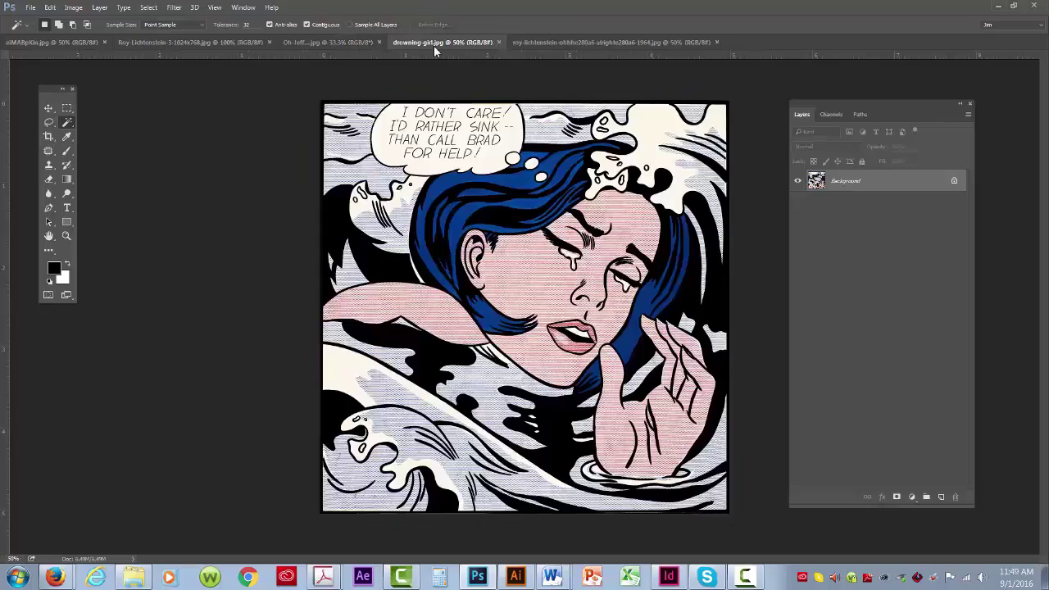
left_click(149, 42)
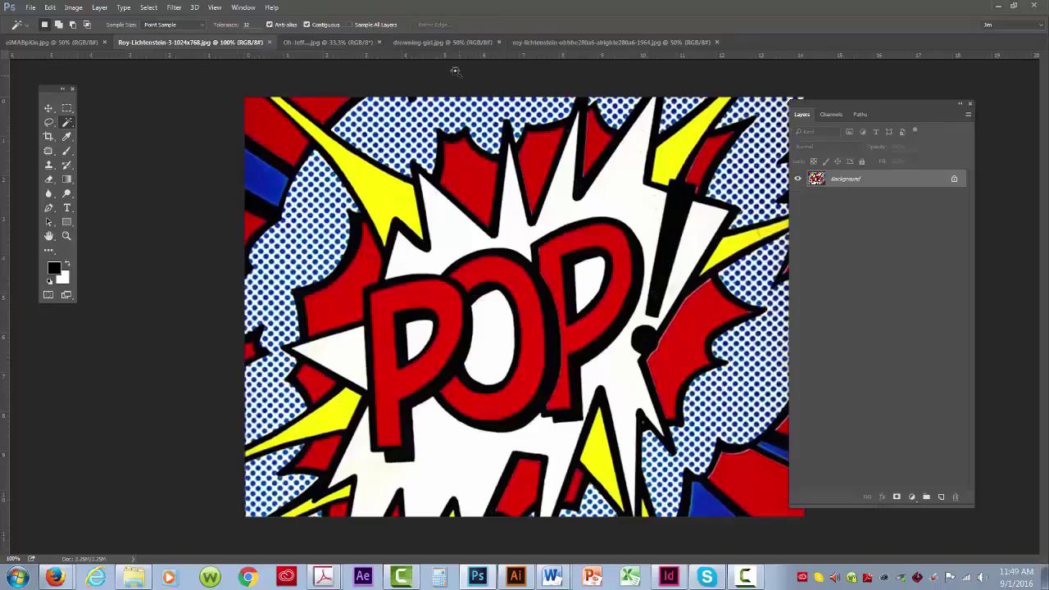
left_click(426, 42)
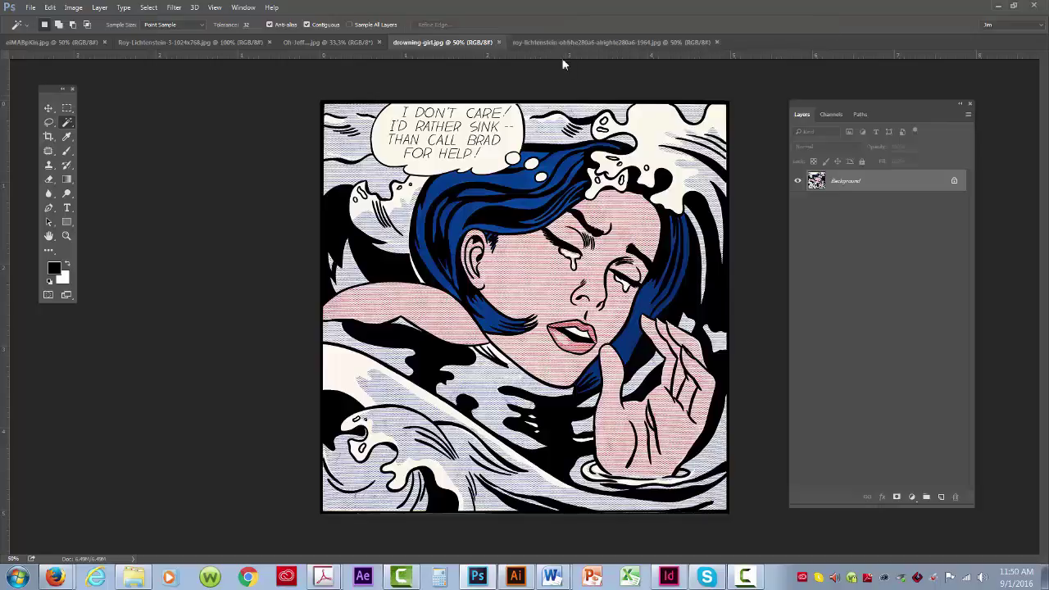
left_click(324, 42)
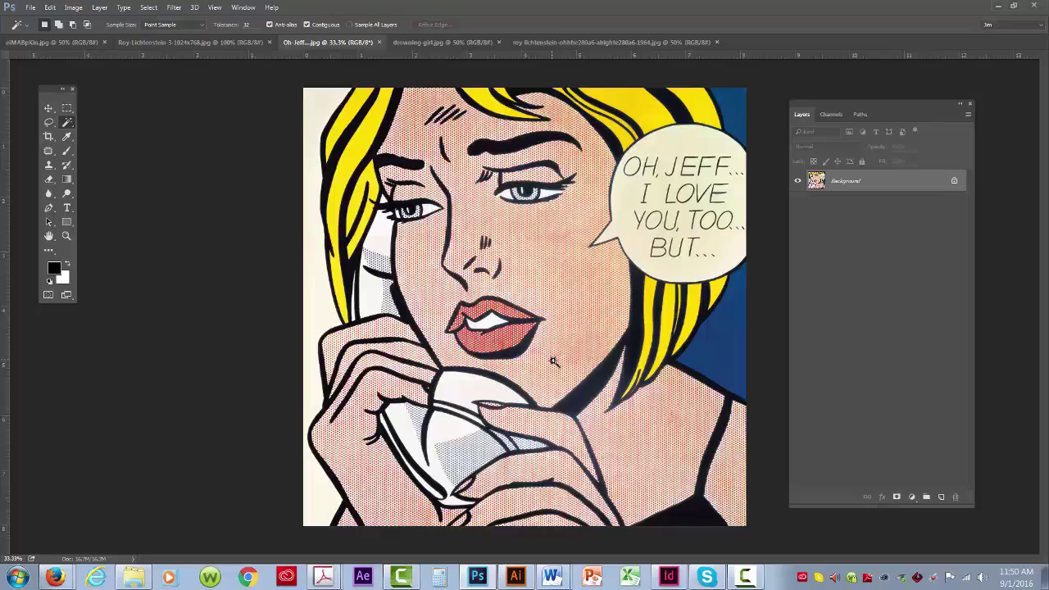
- Switch back to InDesign and set the cell stroke weight of all selected table cells to 5 pt
left_click(669, 578)
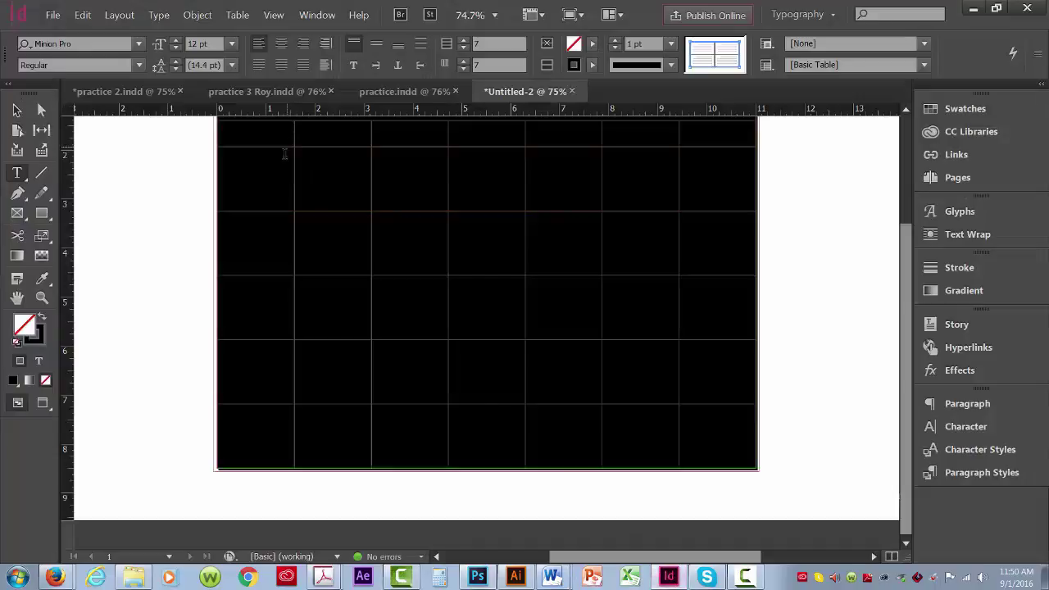
right_click(329, 164)
mouse_move(394, 197)
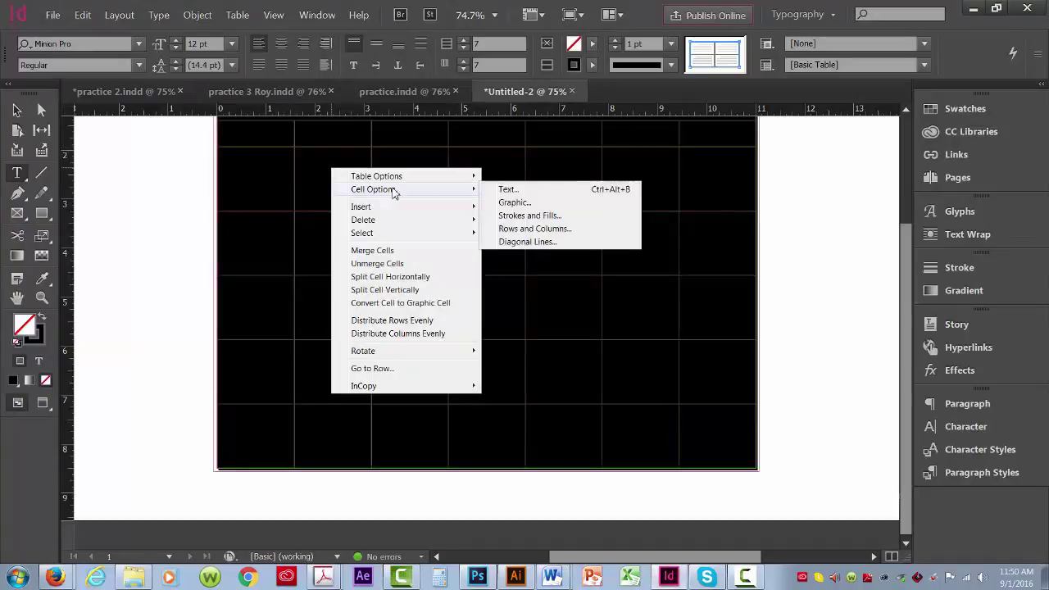
left_click(528, 216)
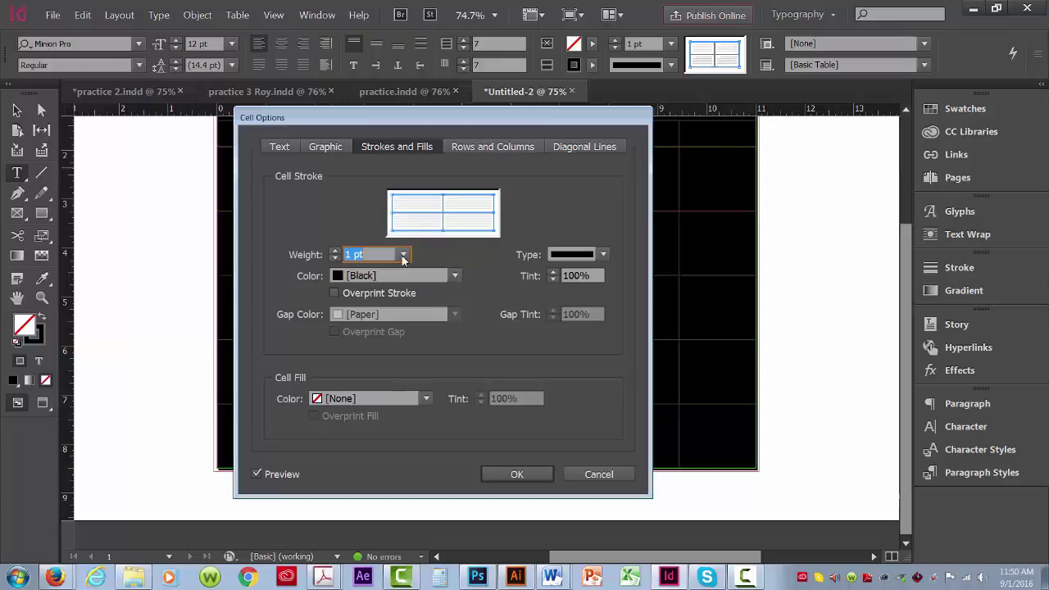
left_click(335, 251)
left_click(334, 251)
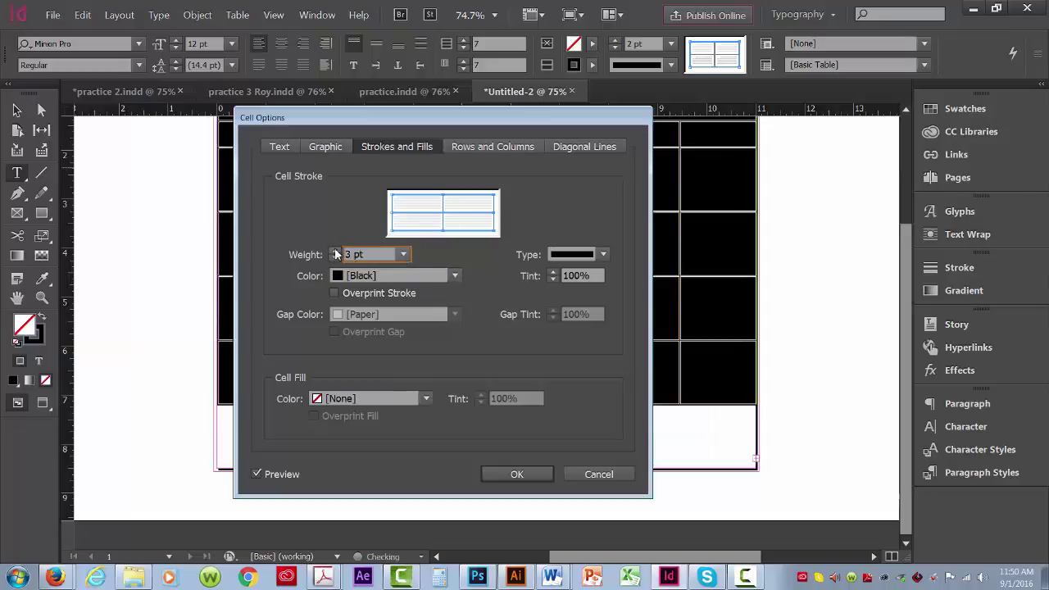
left_click(334, 251)
left_click(335, 250)
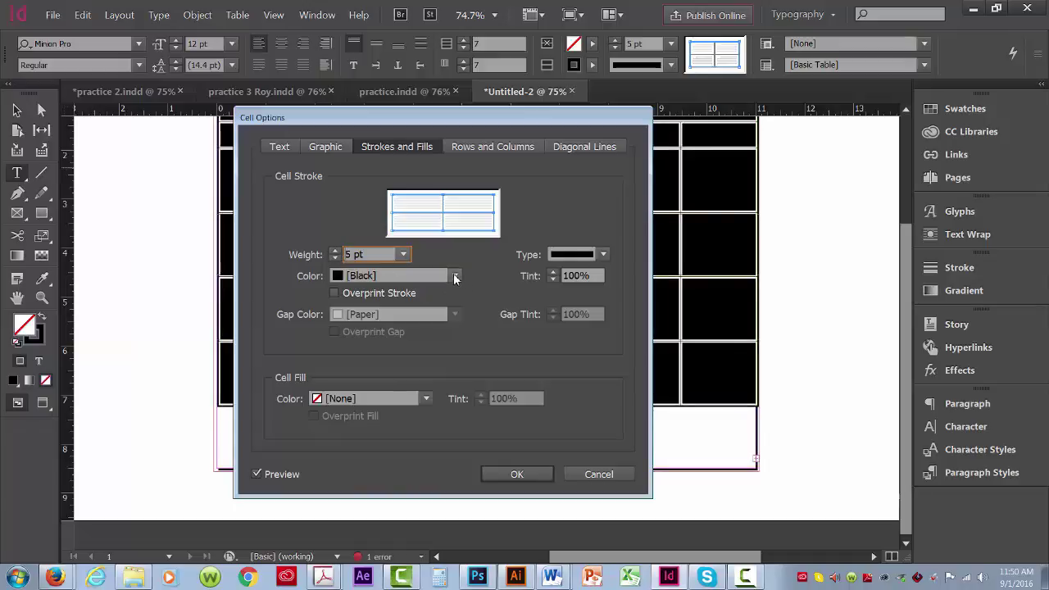
- Set the cell stroke color to red C=15 M=100 Y=100 K=0 and the stroke type to Japanese Dots
left_click(454, 277)
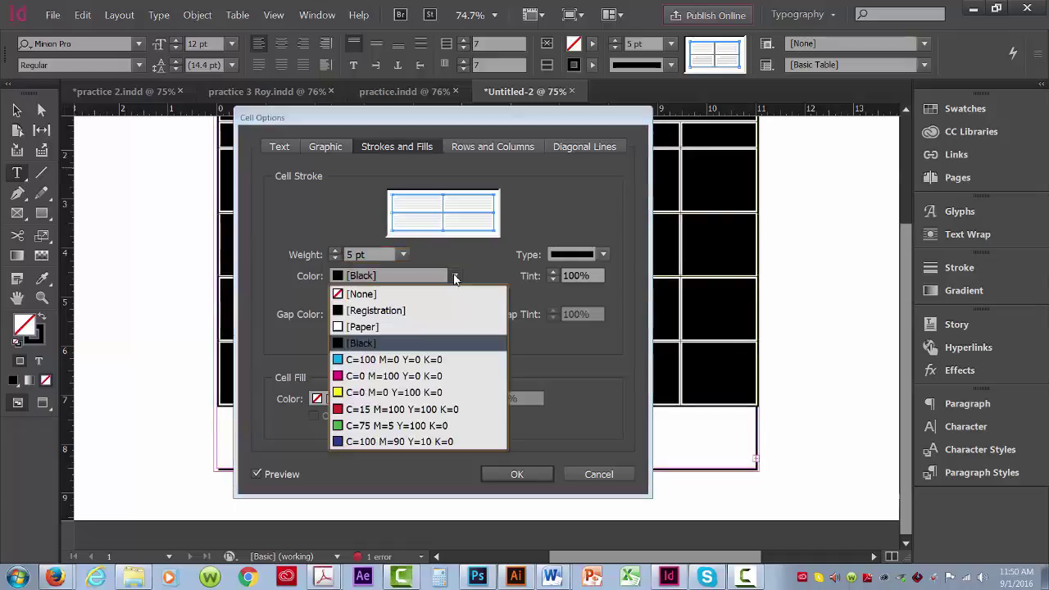
left_click(364, 410)
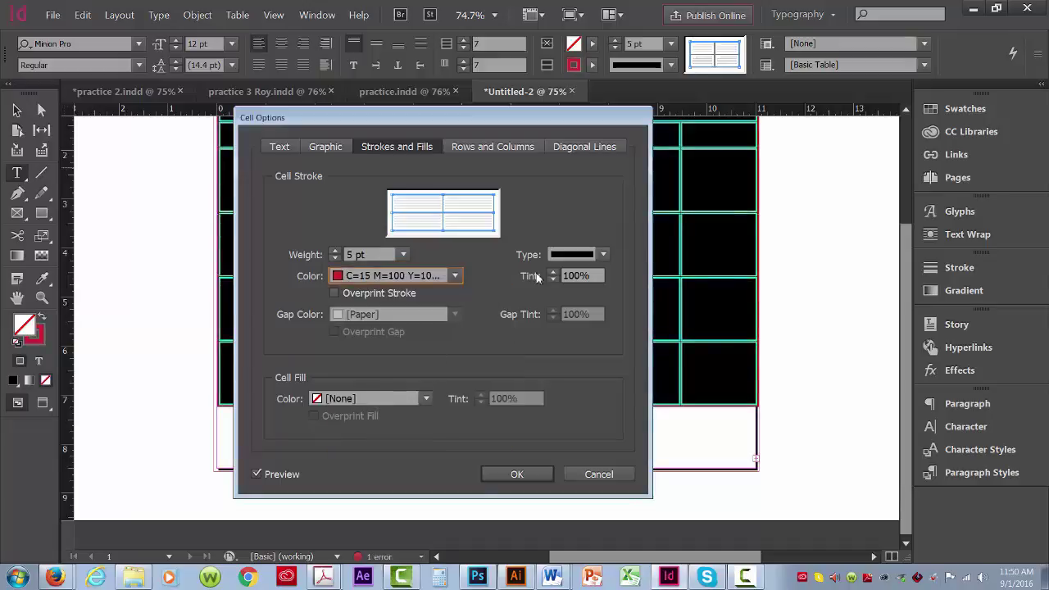
left_click(604, 255)
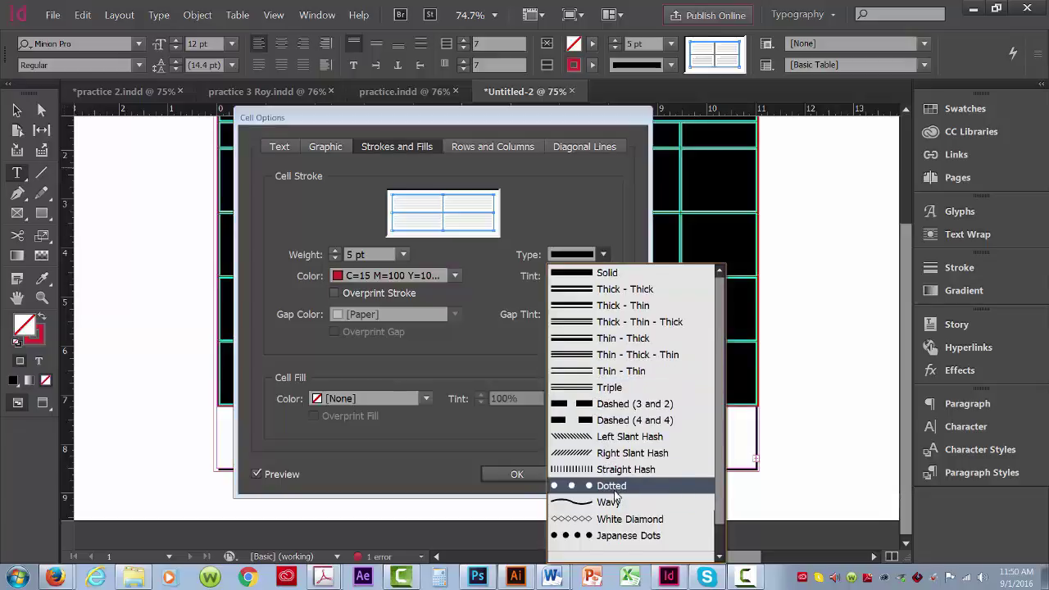
left_click(601, 535)
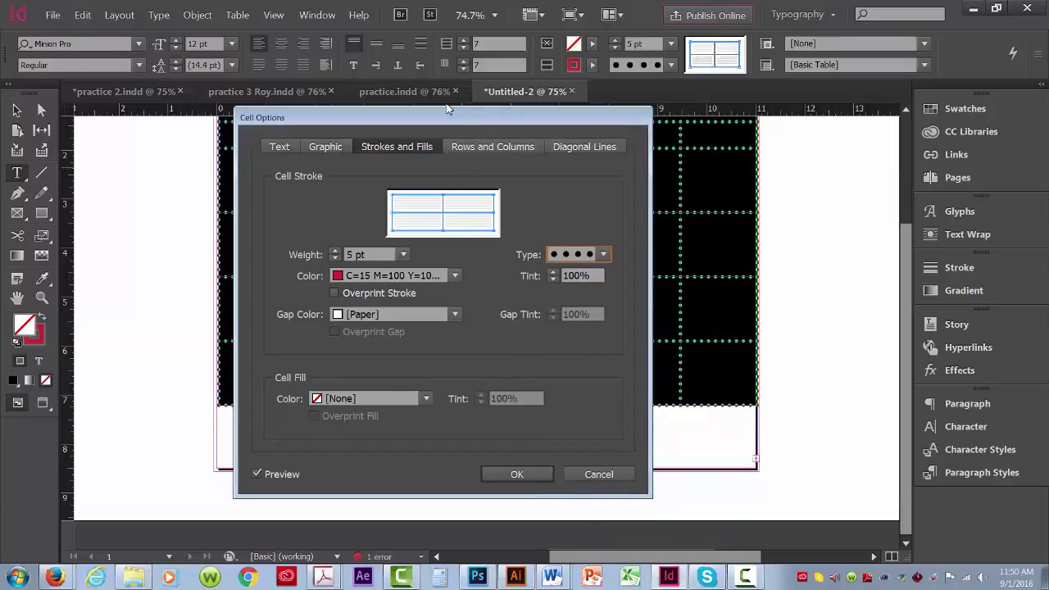
- Increase the cell stroke weight to 7 pt and apply a yellow C=0 M=0 Y=100 K=0 gap color
left_click_drag(450, 118, 754, 143)
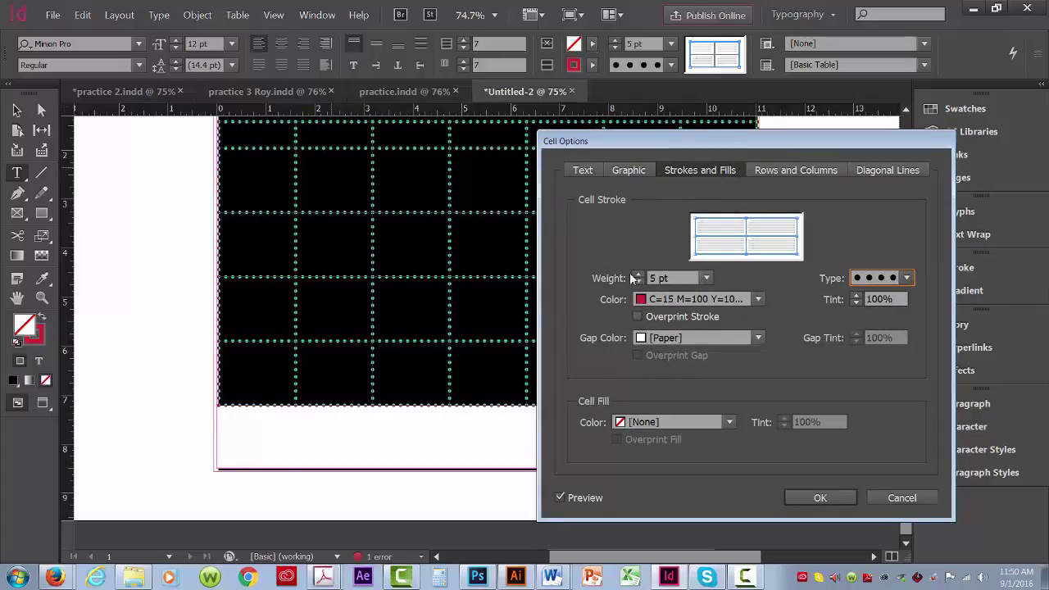
left_click(640, 275)
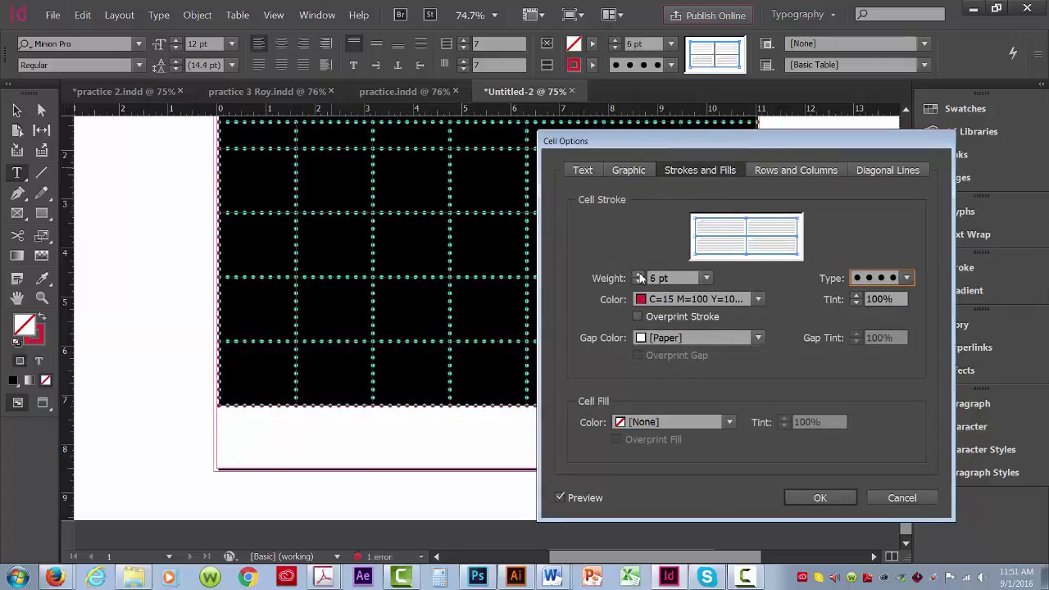
left_click(640, 275)
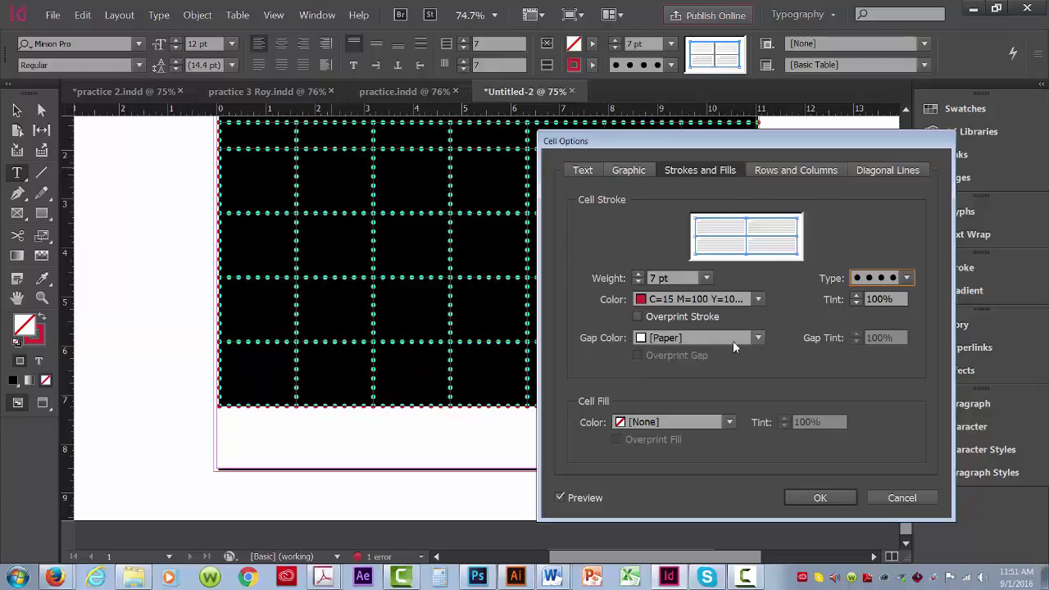
left_click(758, 338)
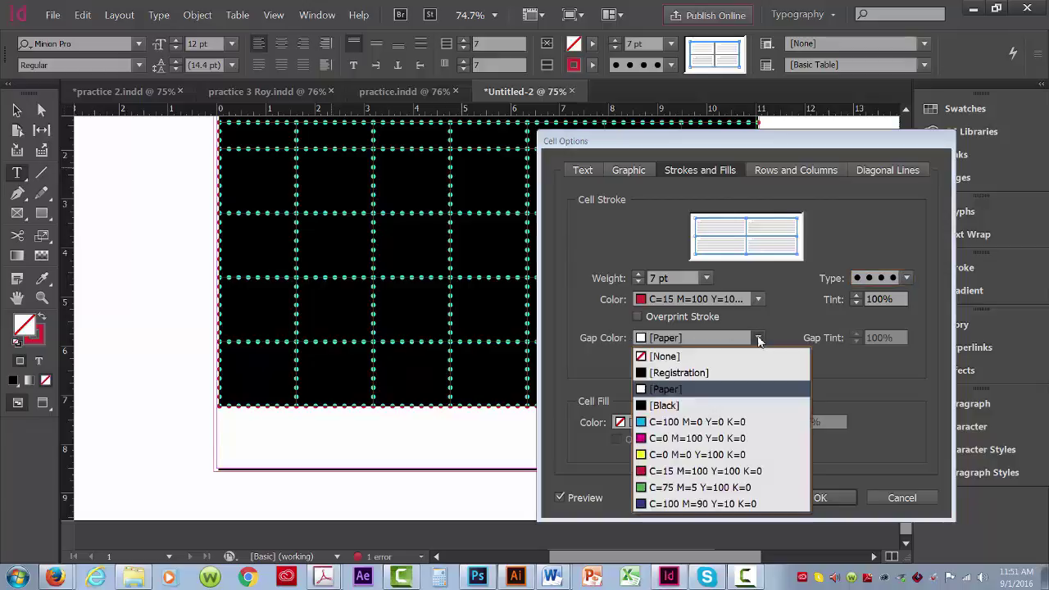
left_click(685, 456)
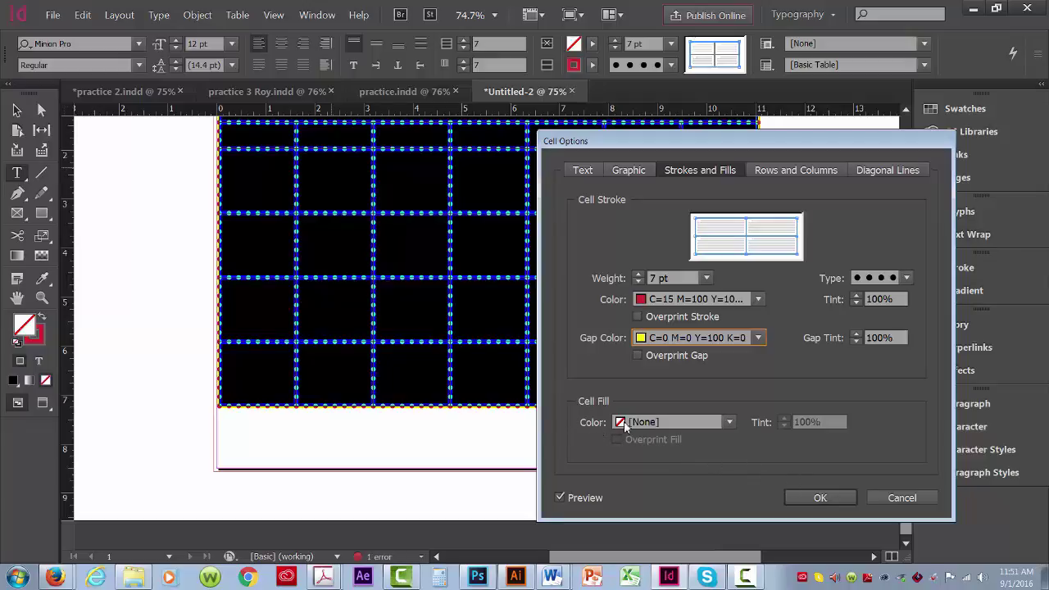
left_click(812, 498)
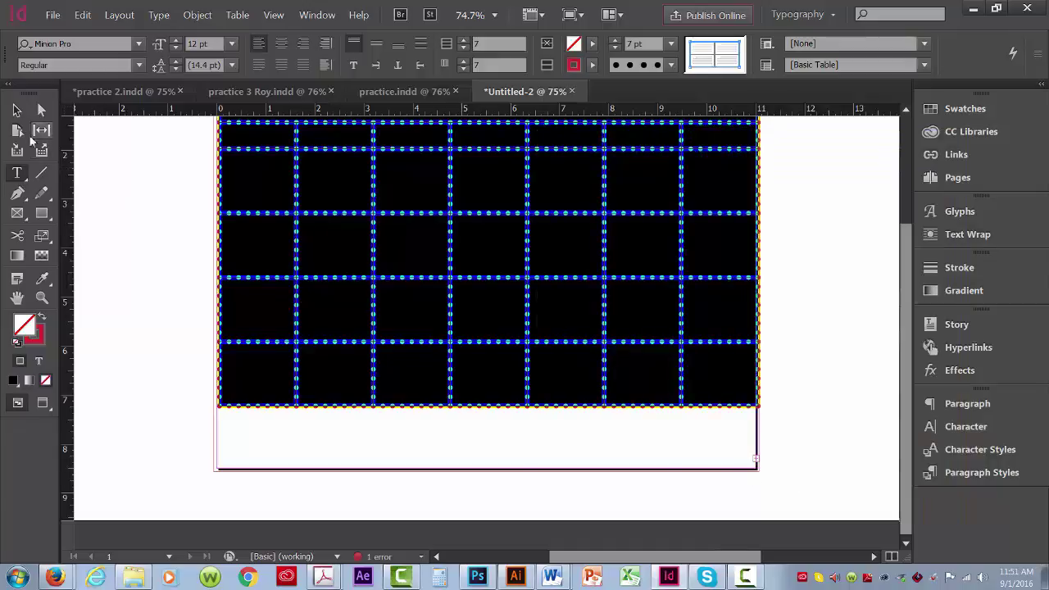
- Fit the calendar table's text frame to its content so the overset bottom row is included
left_click(16, 110)
scroll(151, 214, "up", 3)
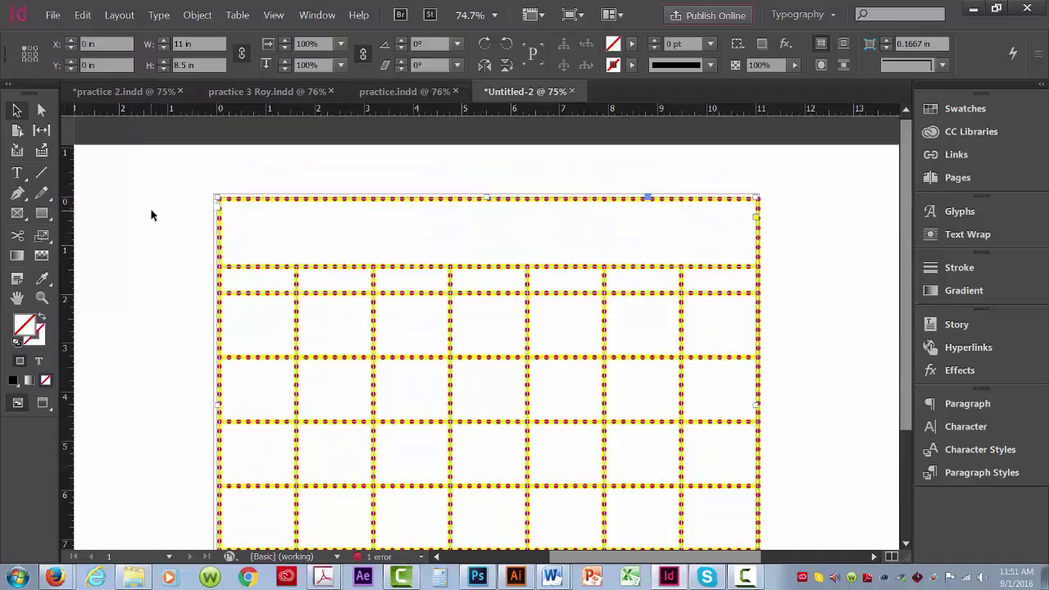
scroll(151, 215, "down", 2)
scroll(151, 215, "down", 1)
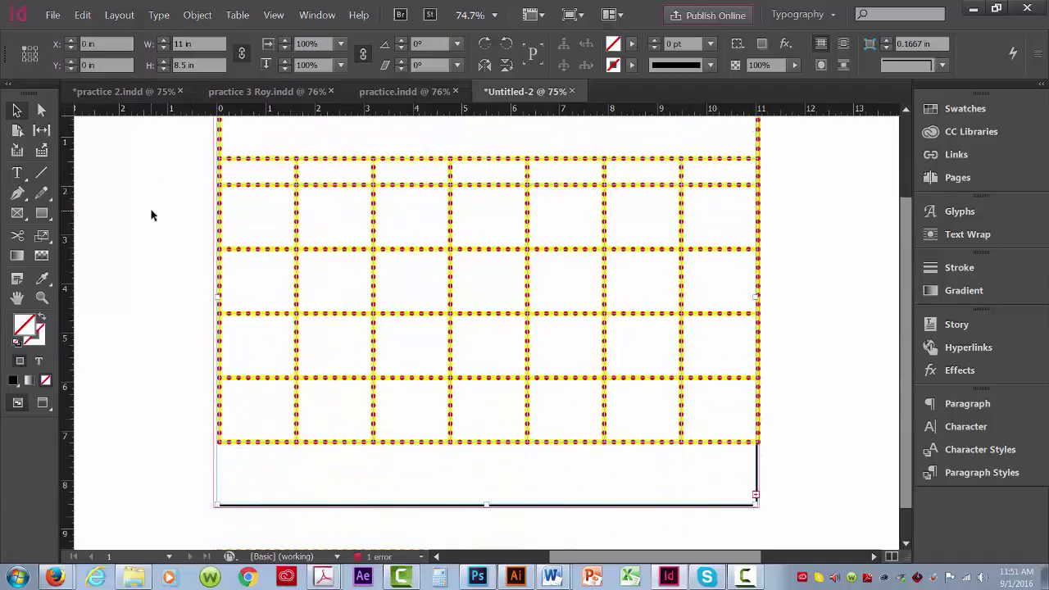
scroll(151, 215, "up", 1)
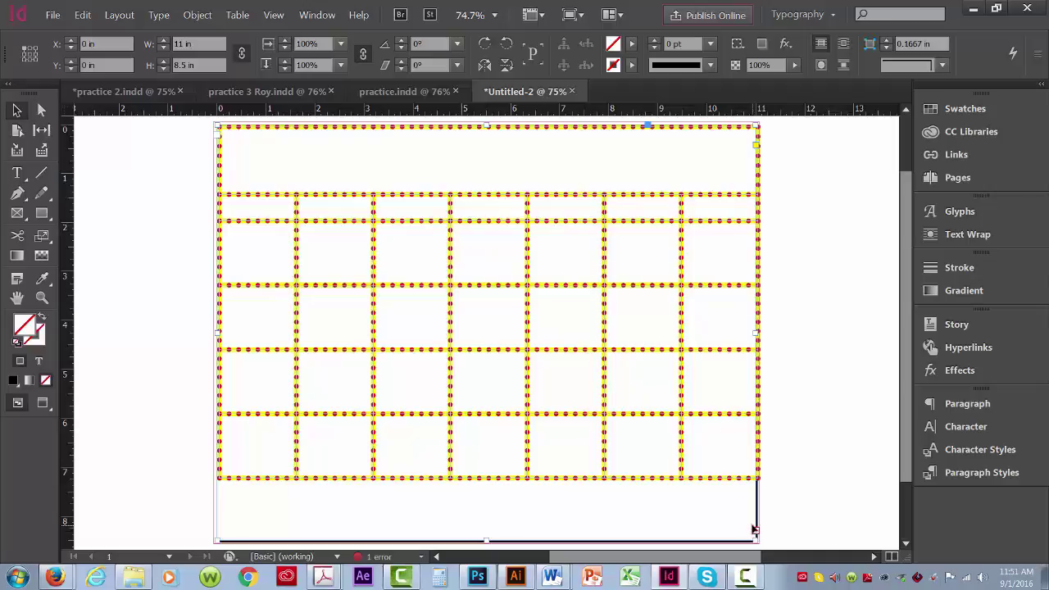
right_click(356, 172)
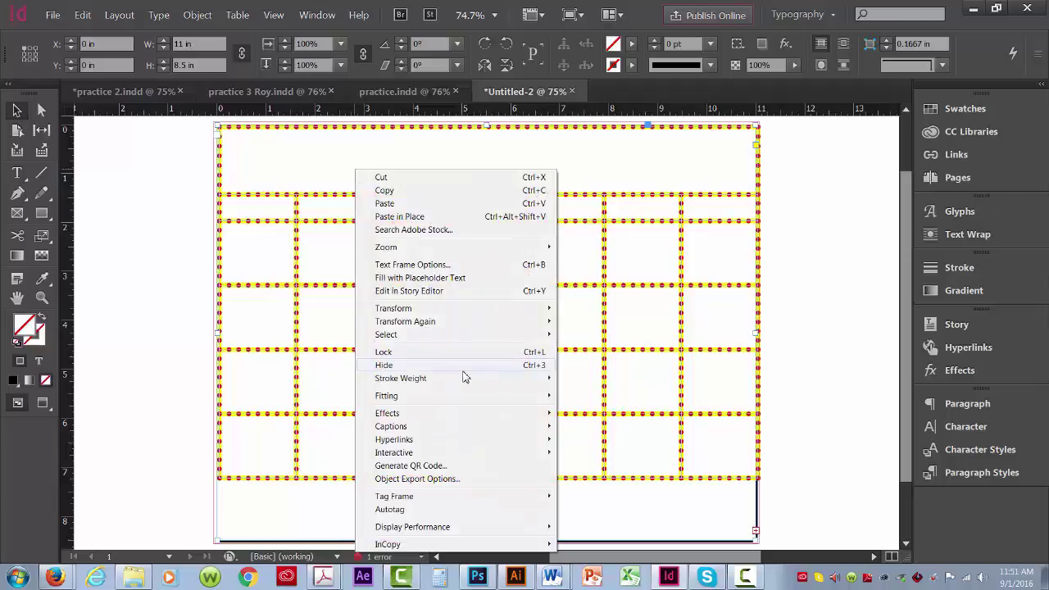
mouse_move(465, 399)
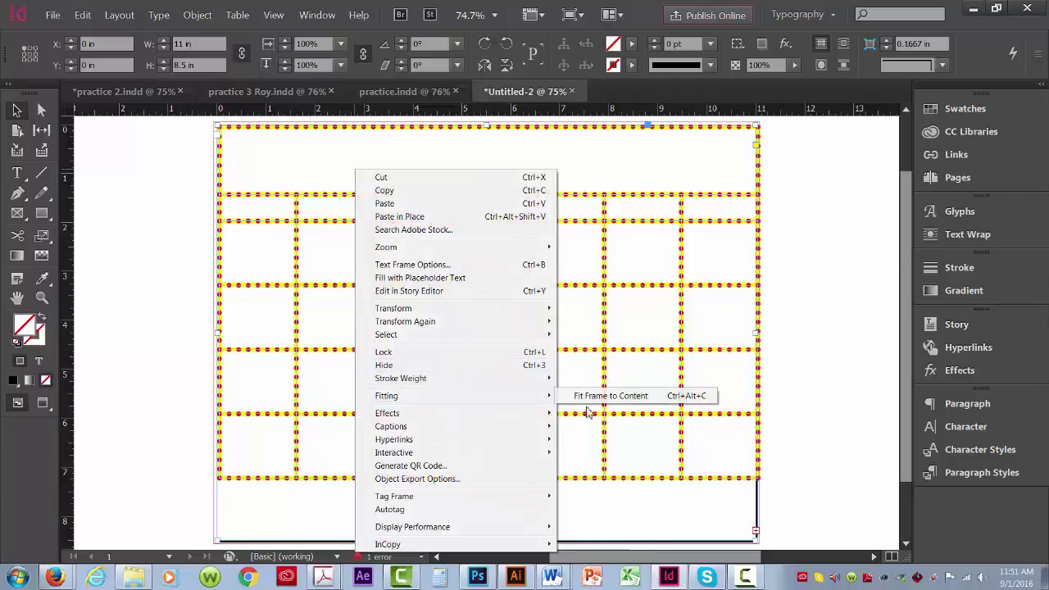
left_click(614, 397)
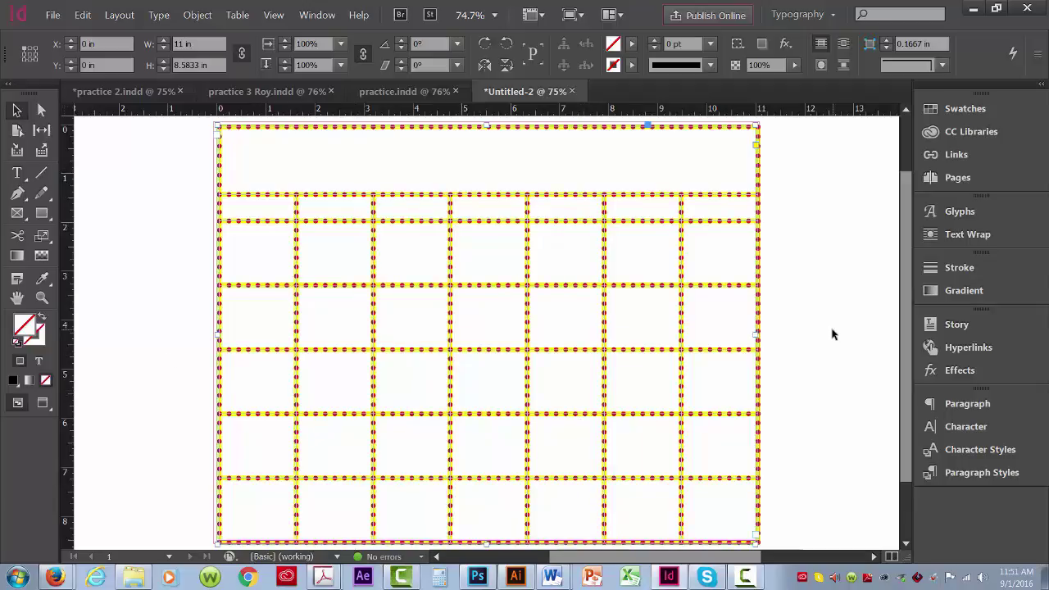
scroll(832, 334, "down", 1)
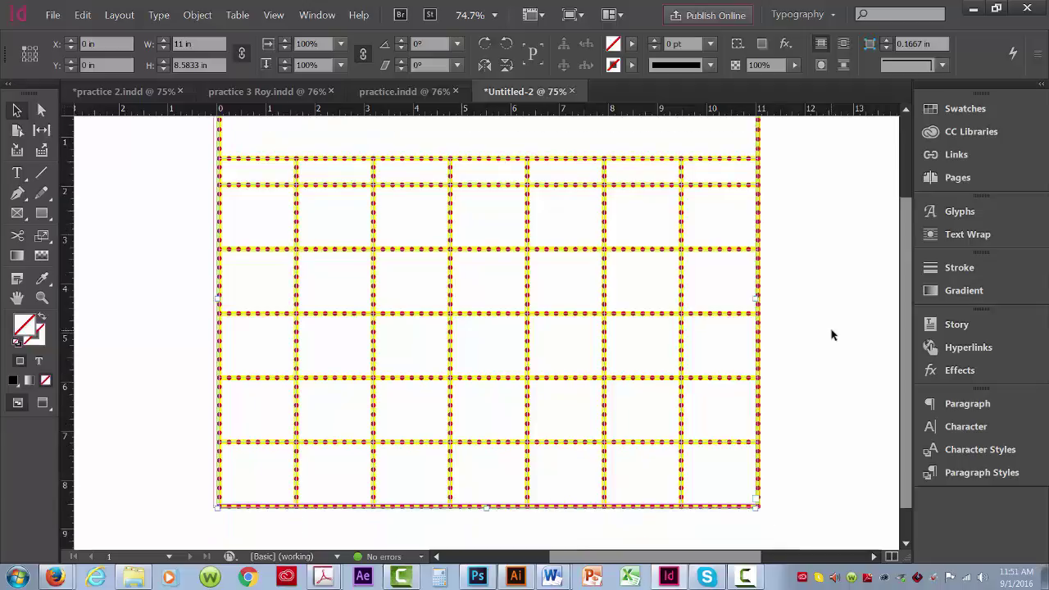
scroll(832, 334, "up", 2)
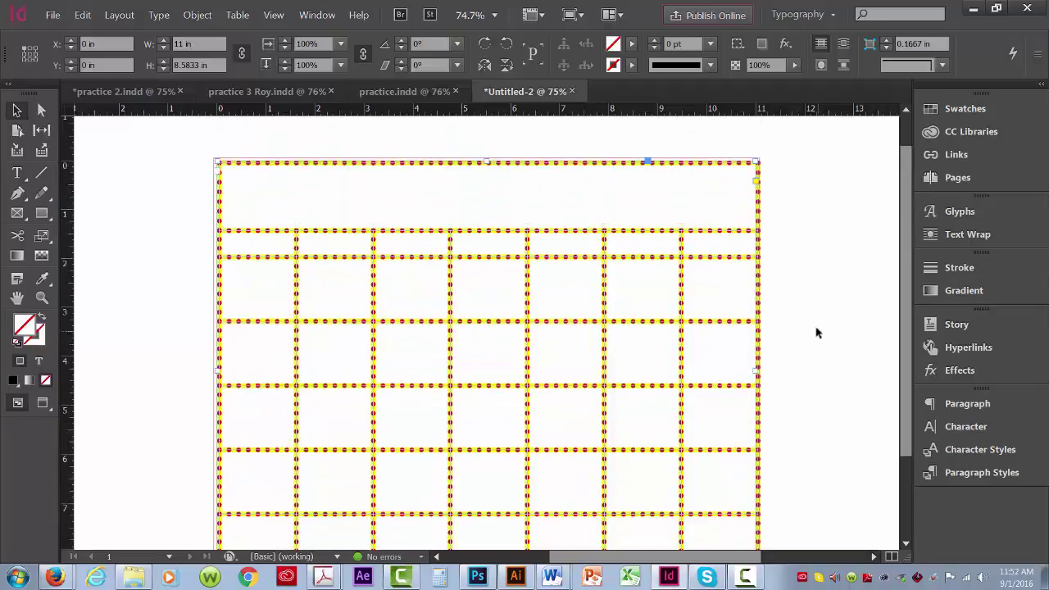
- Scale the whole table frame proportionally to 99%
left_click(789, 187)
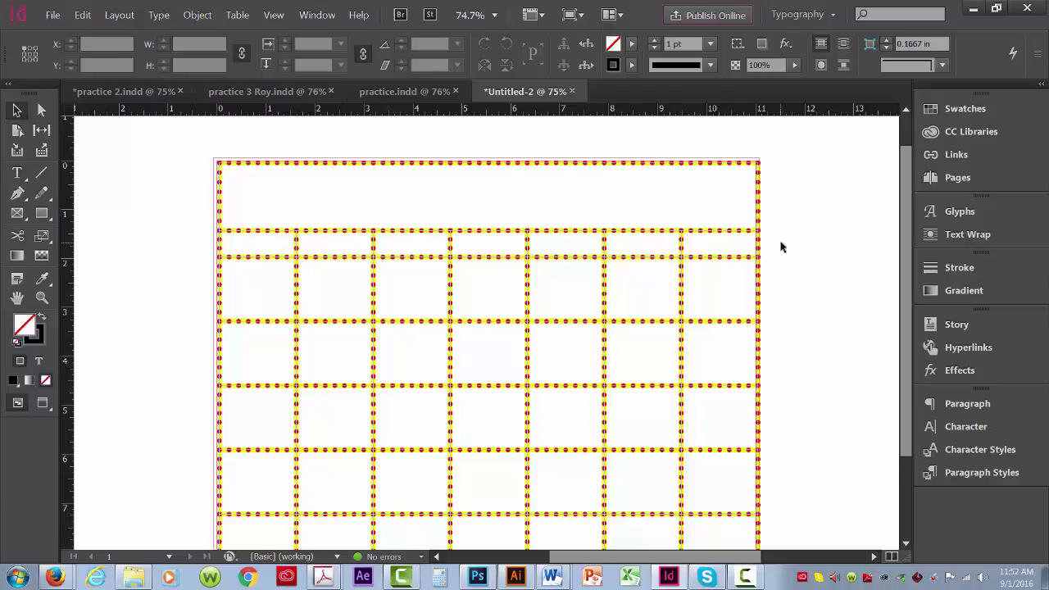
scroll(826, 284, "down", 3)
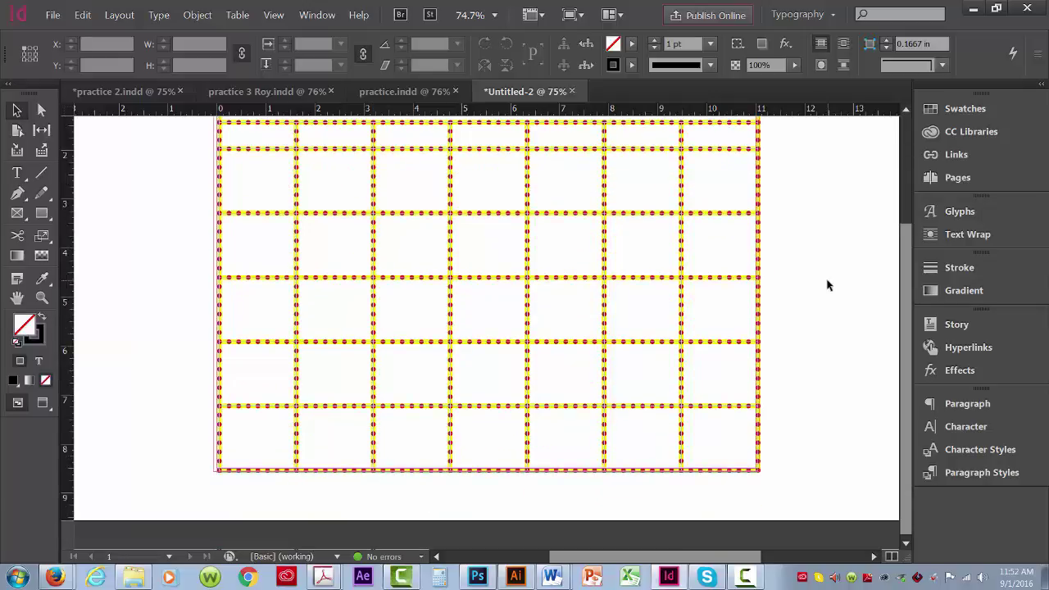
scroll(443, 234, "up", 3)
left_click_drag(184, 131, 300, 246)
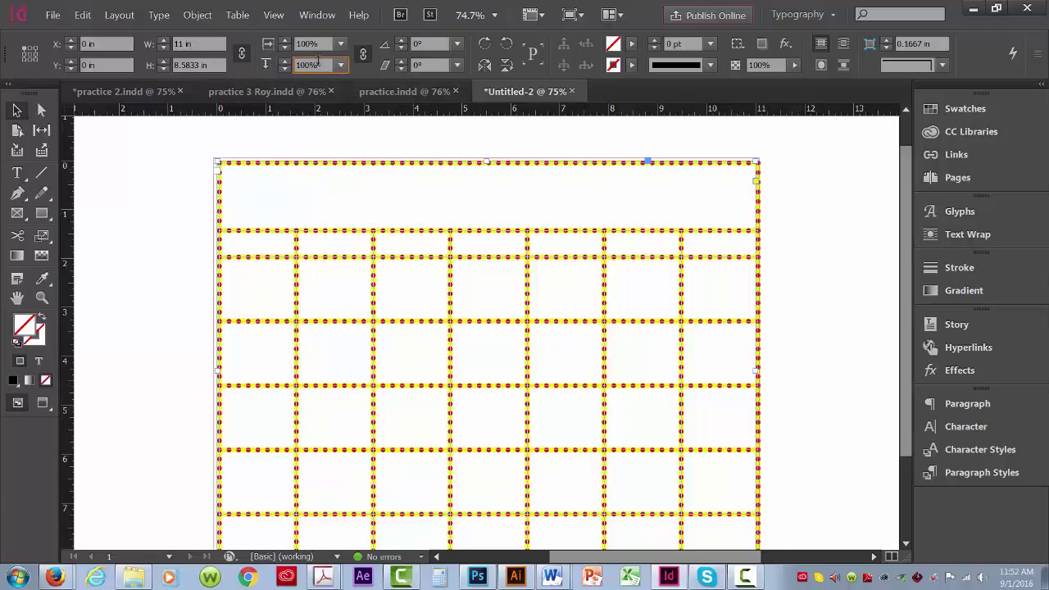
left_click_drag(321, 61, 271, 62)
type("99")
key("Return")
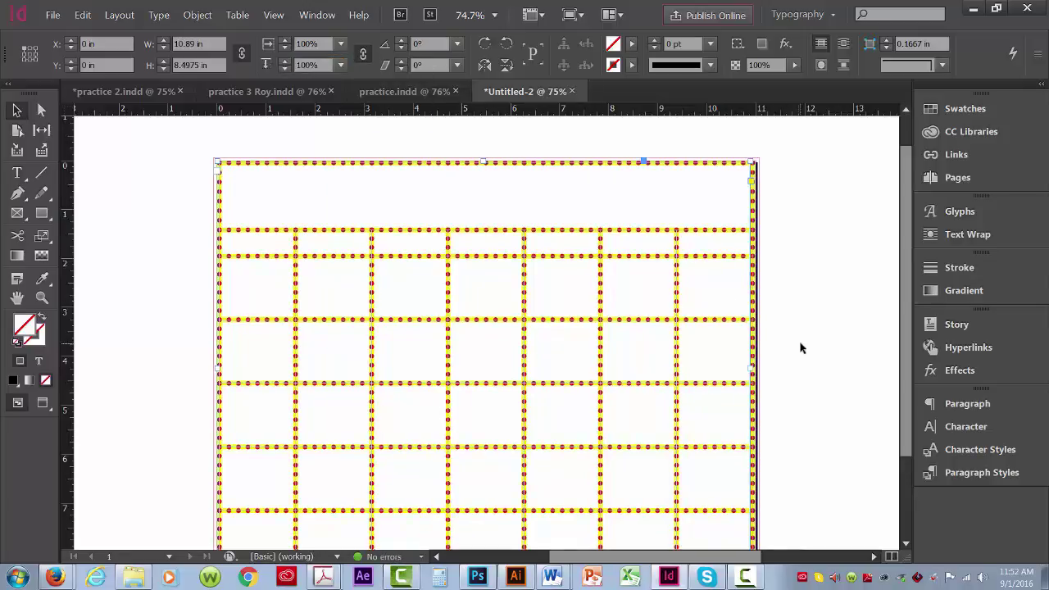
- Nudge the table frame slightly to the right, to an X position of 0.0139 in, and deselect it
scroll(801, 348, "down", 3)
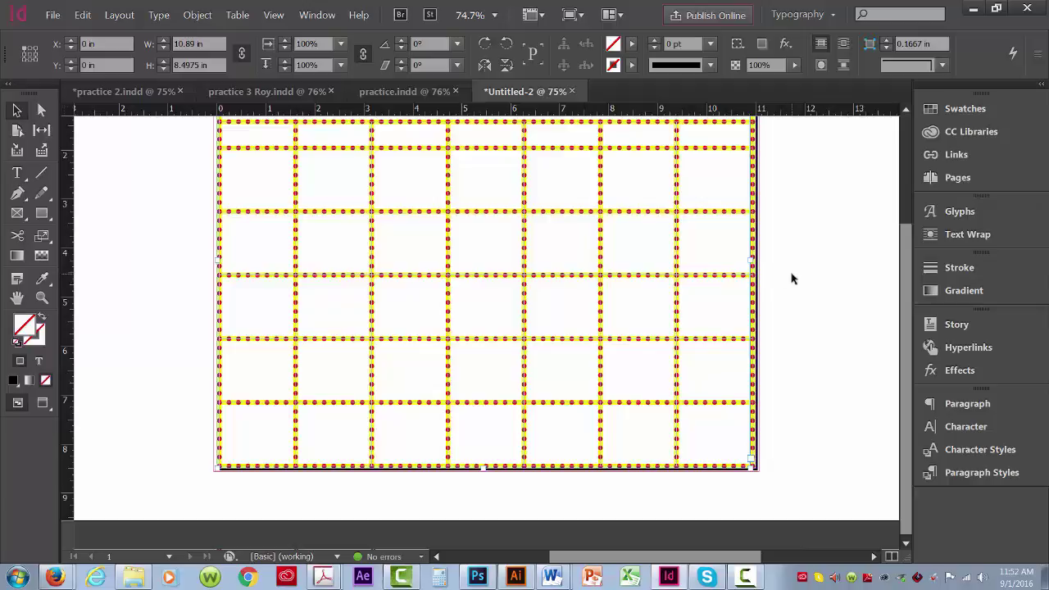
key("Right")
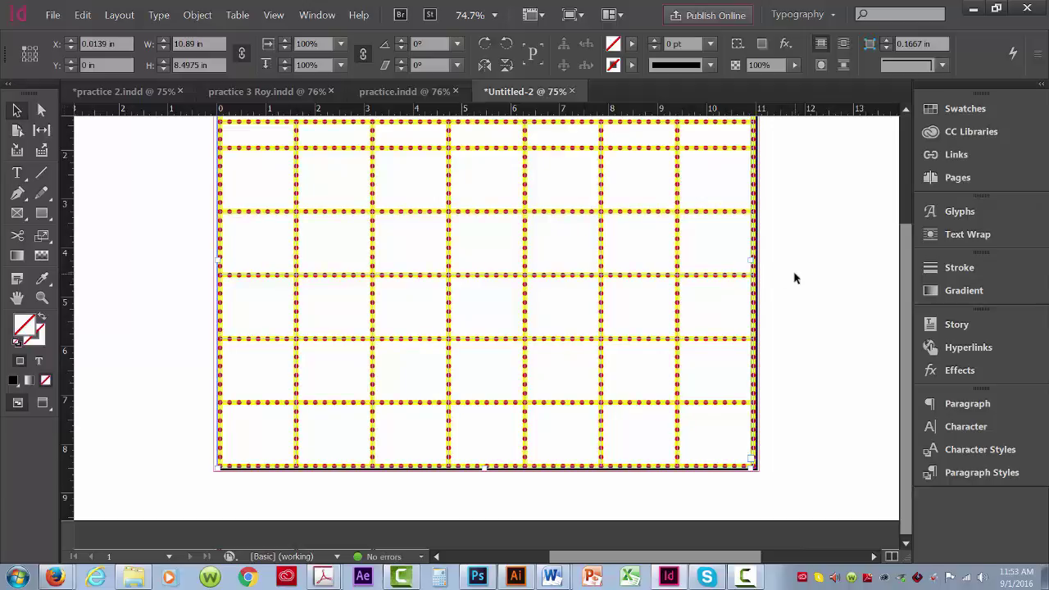
left_click(794, 279)
scroll(794, 279, "up", 3)
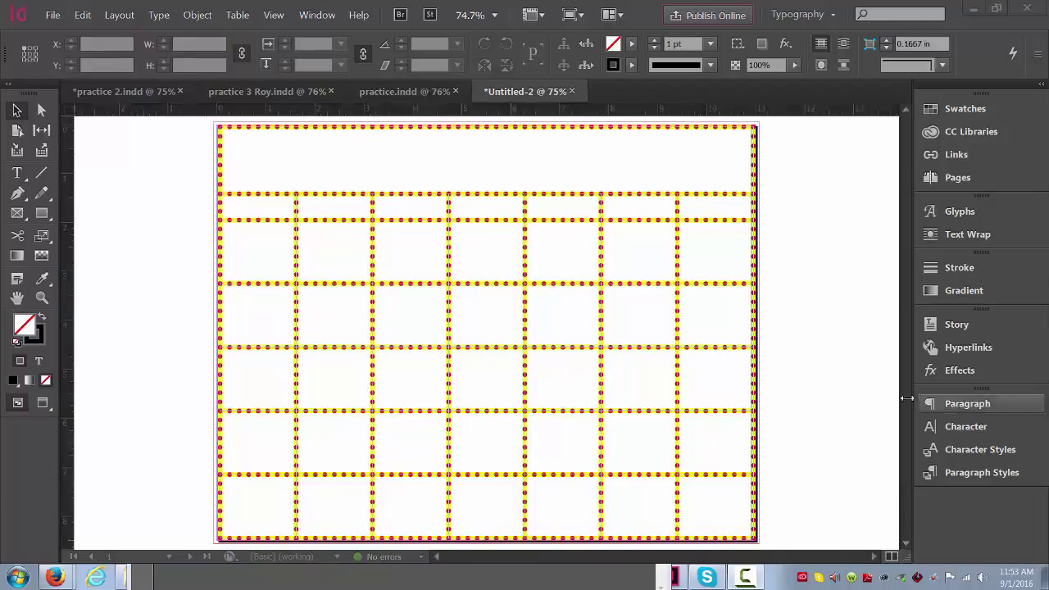
- Enter the weekday names Sunday through Saturday in the seven cells of the narrow row below the merged header
left_click(17, 173)
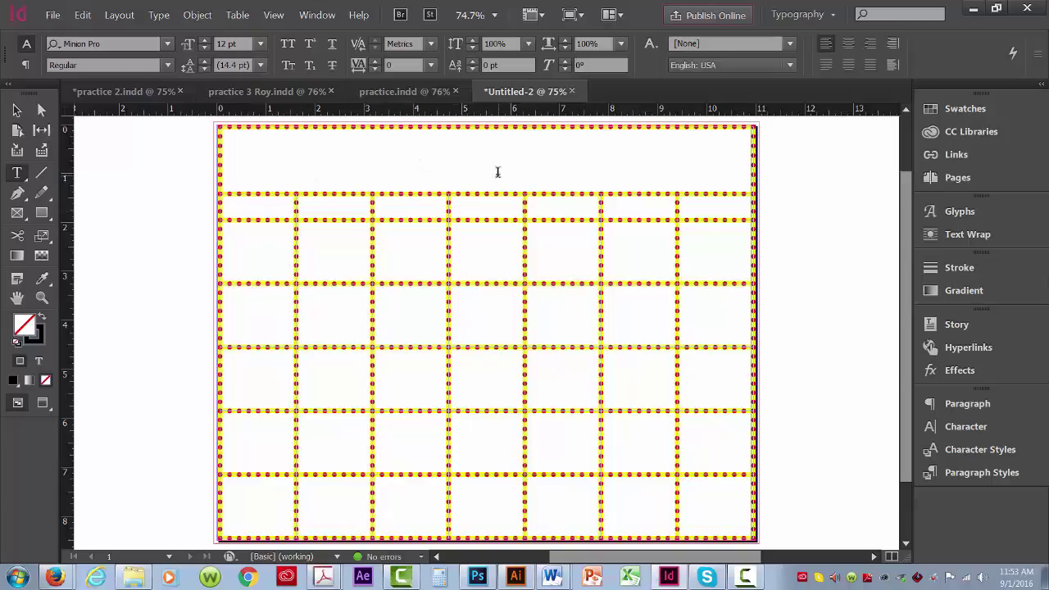
left_click(274, 206)
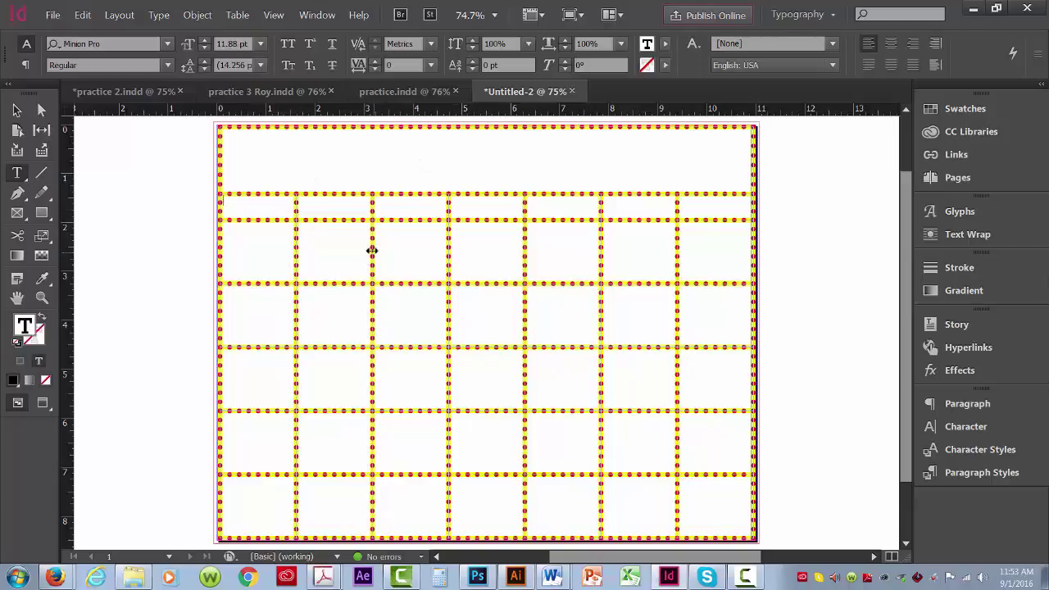
type("M")
type("T")
type("uesday")
key("Tab")
type("Wed")
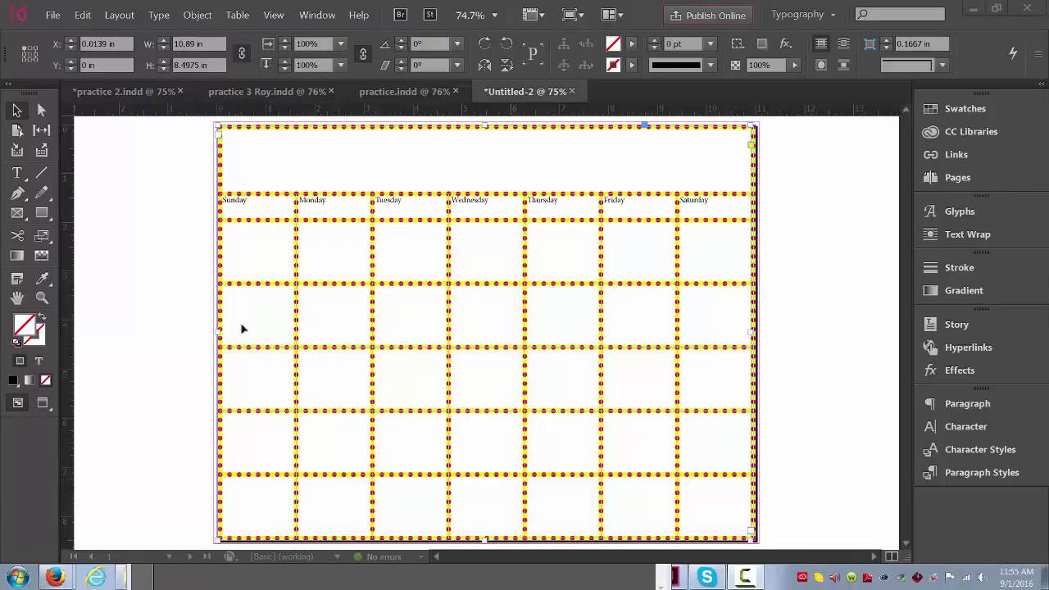
- Center the weekday names both vertically and horizontally within their cells
left_click(17, 174)
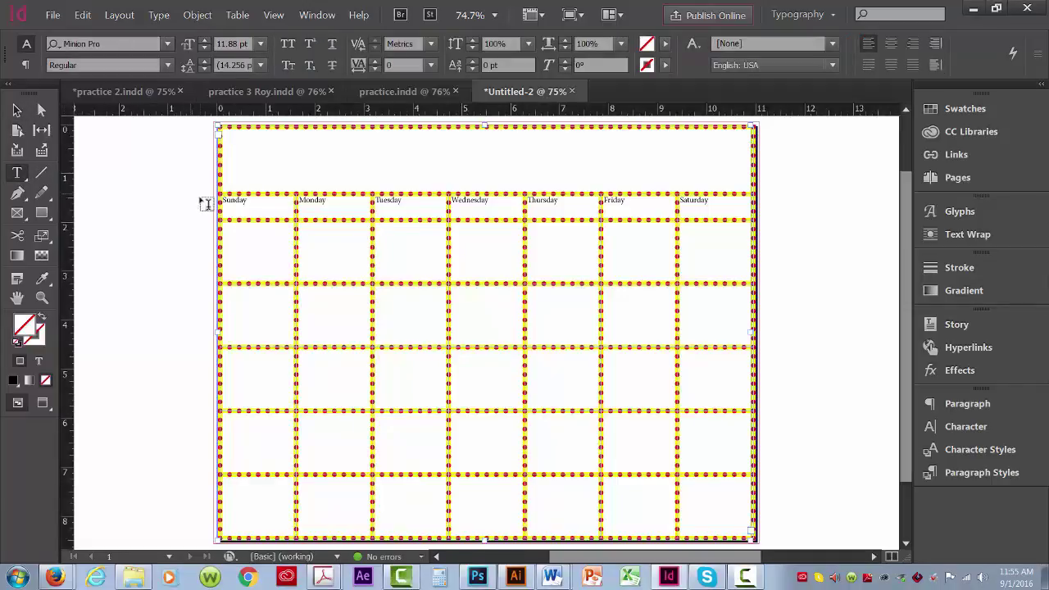
double_click(235, 200)
left_click_drag(271, 202, 695, 210)
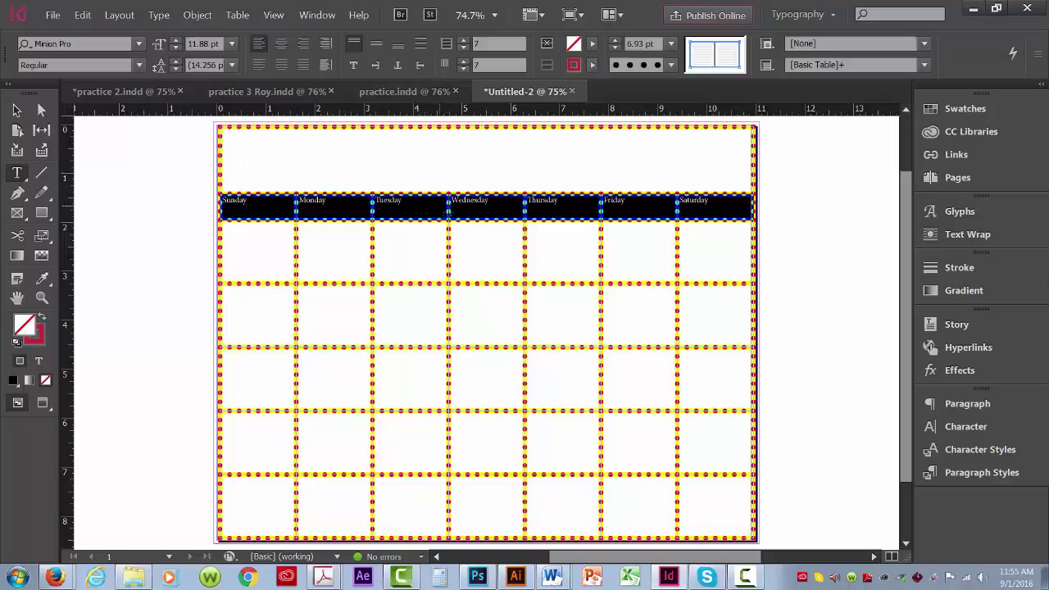
left_click(375, 47)
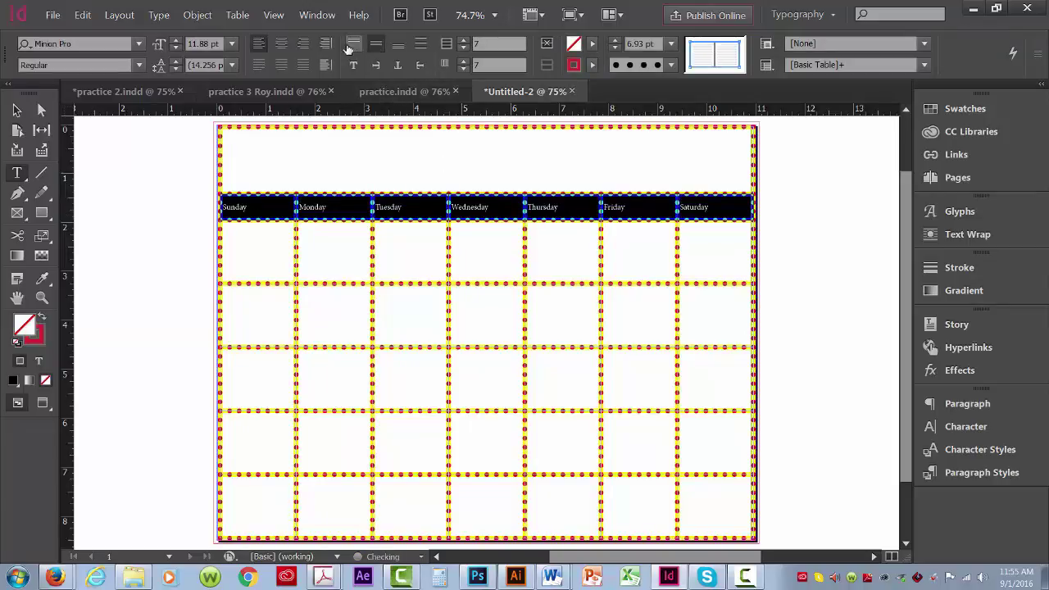
left_click(280, 46)
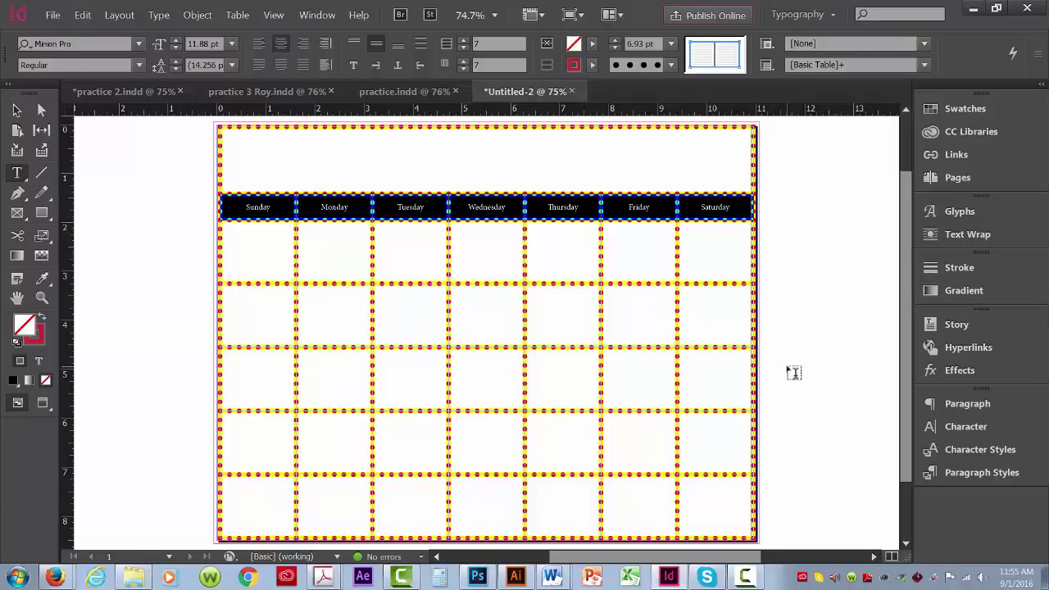
- Change the font of the weekday row to Mickey
left_click(138, 44)
left_click(138, 44)
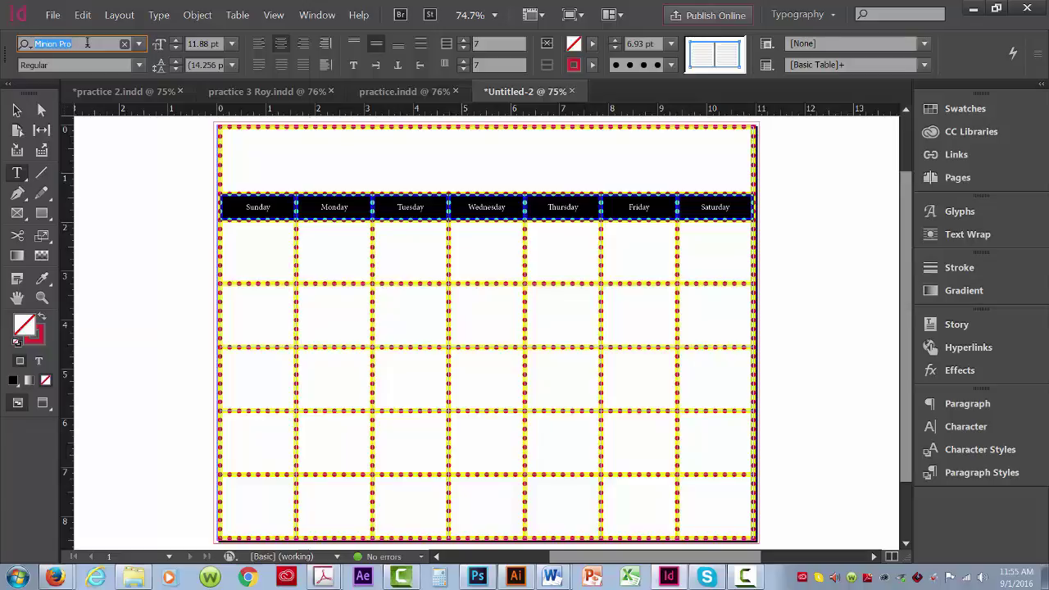
type("Mic")
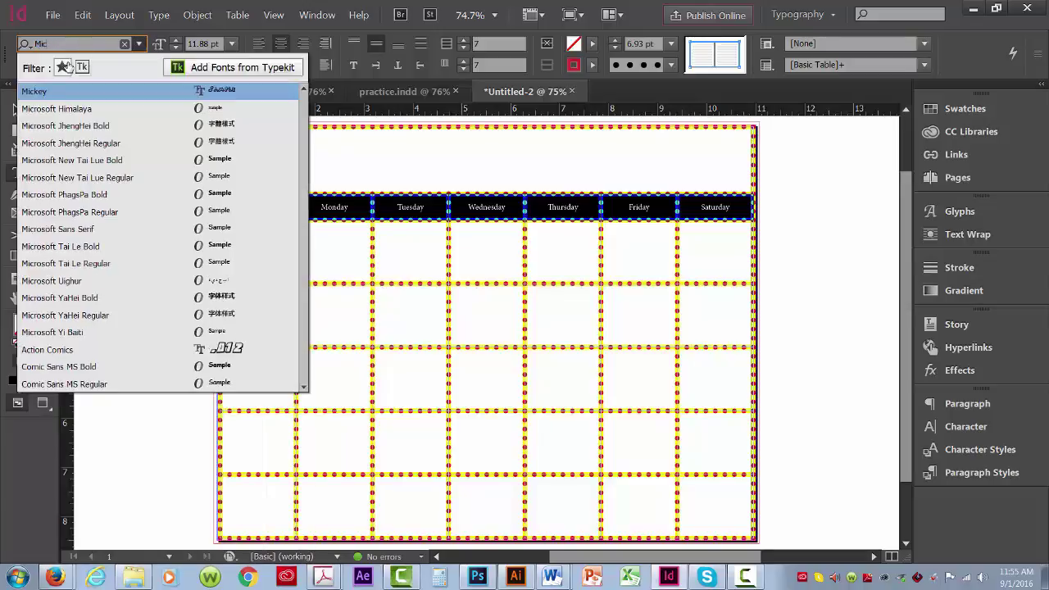
left_click(34, 91)
left_click(148, 183)
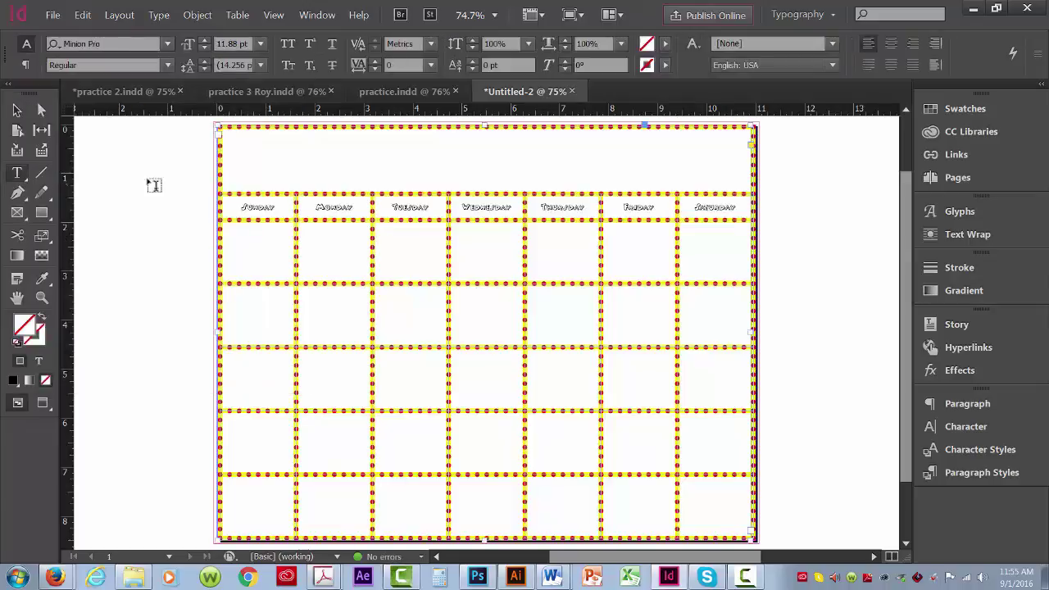
- Increase the font size of the weekday names to 18 pt and return to the Selection tool
left_click_drag(231, 199, 697, 211)
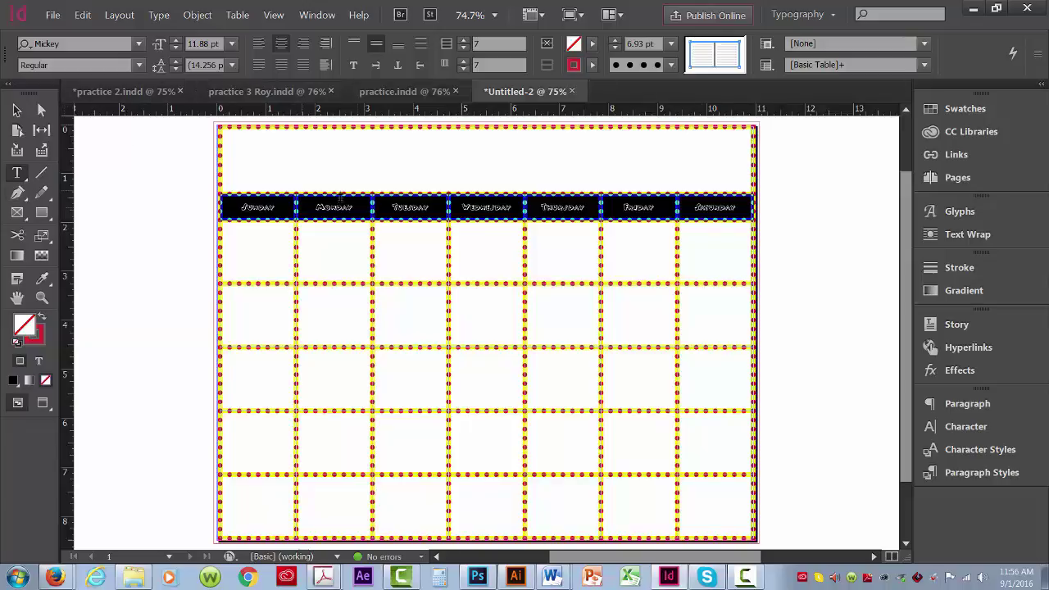
left_click(232, 44)
left_click(232, 44)
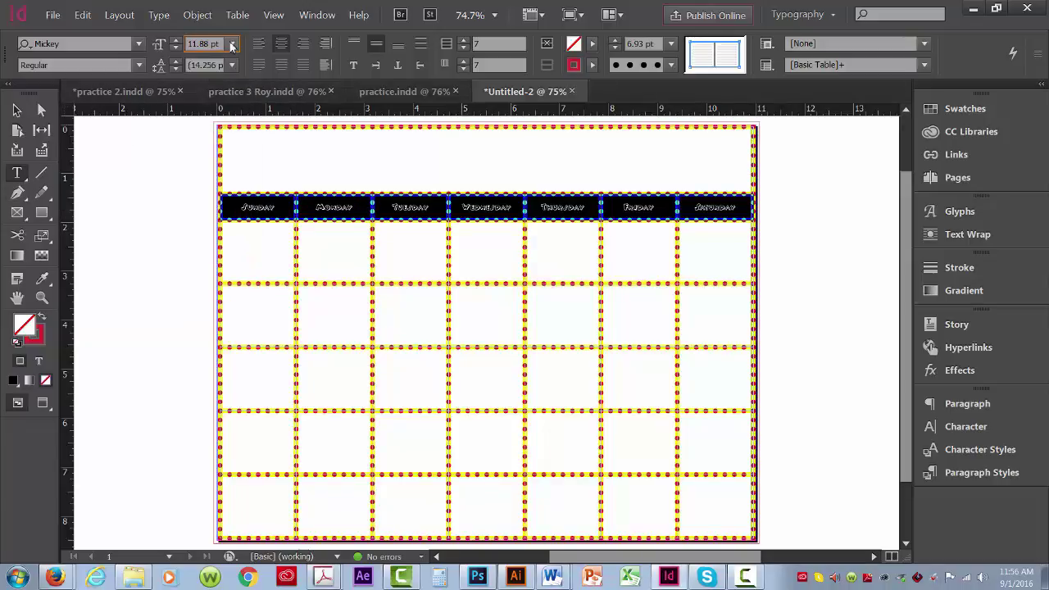
left_click(175, 40)
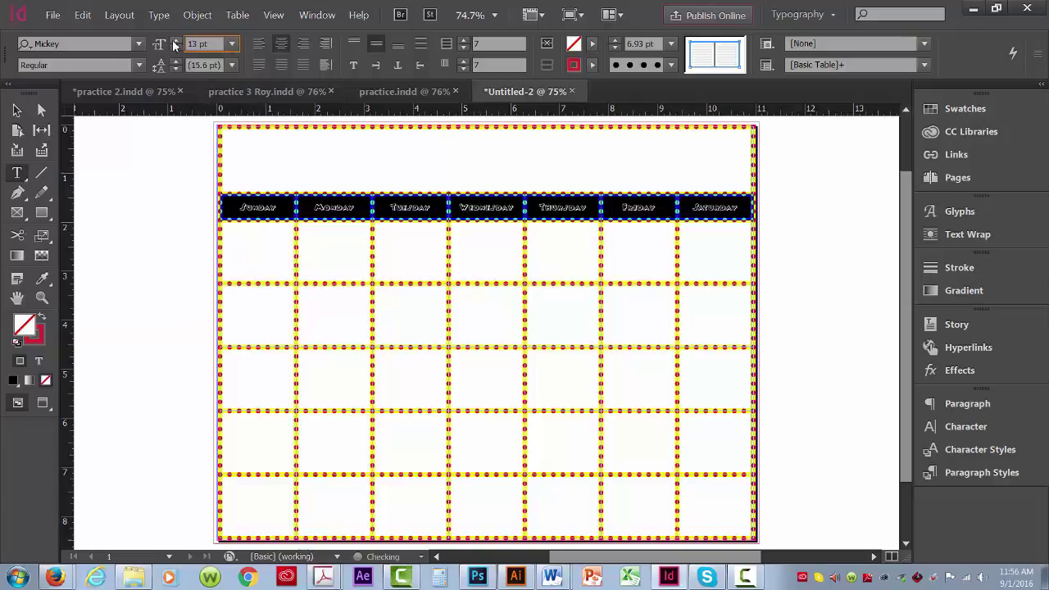
left_click(175, 41)
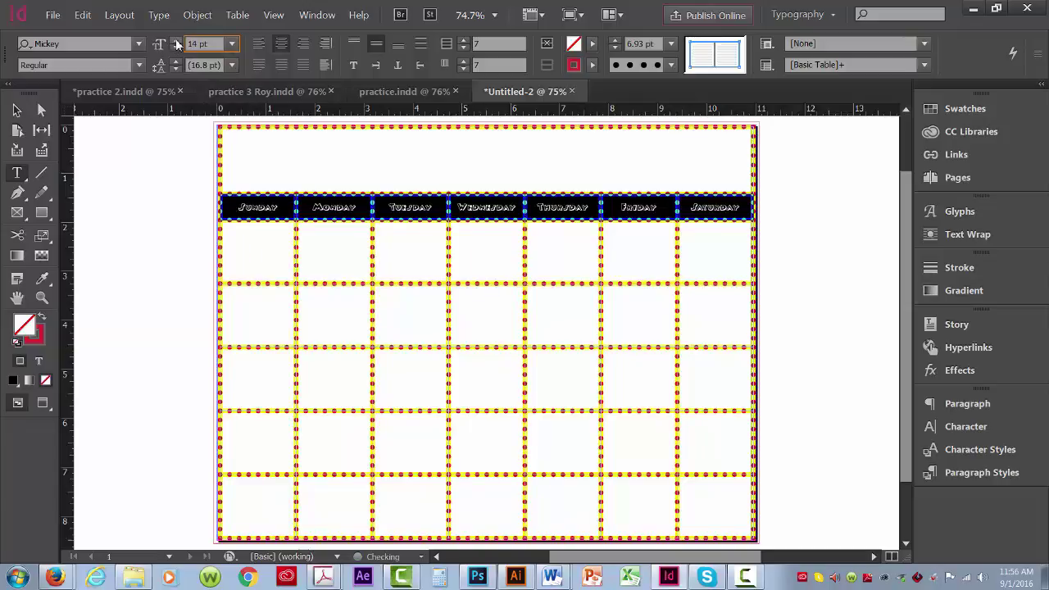
left_click(176, 41)
left_click(175, 41)
left_click(176, 41)
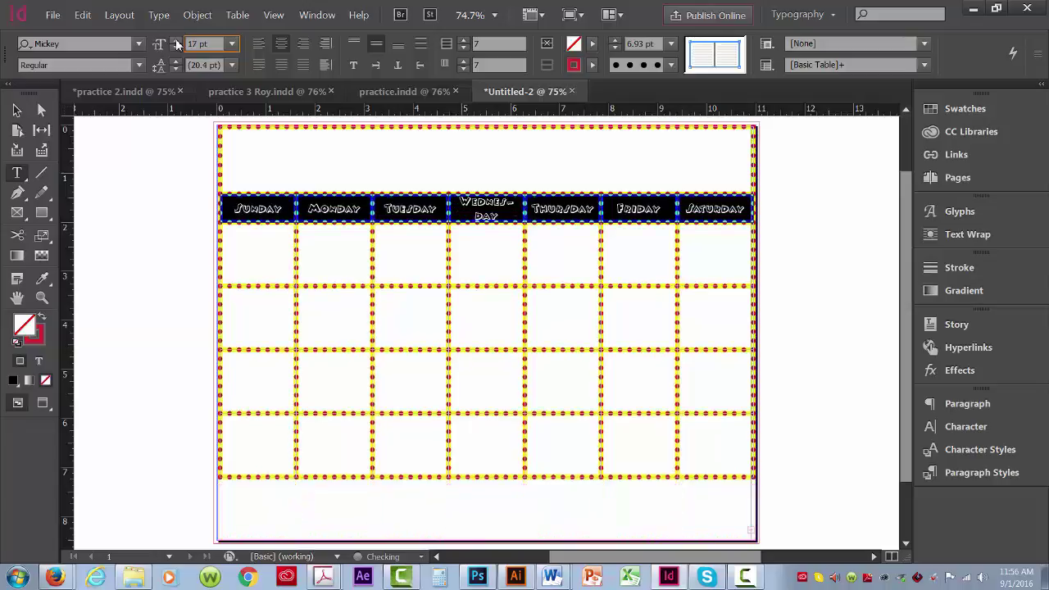
left_click(175, 41)
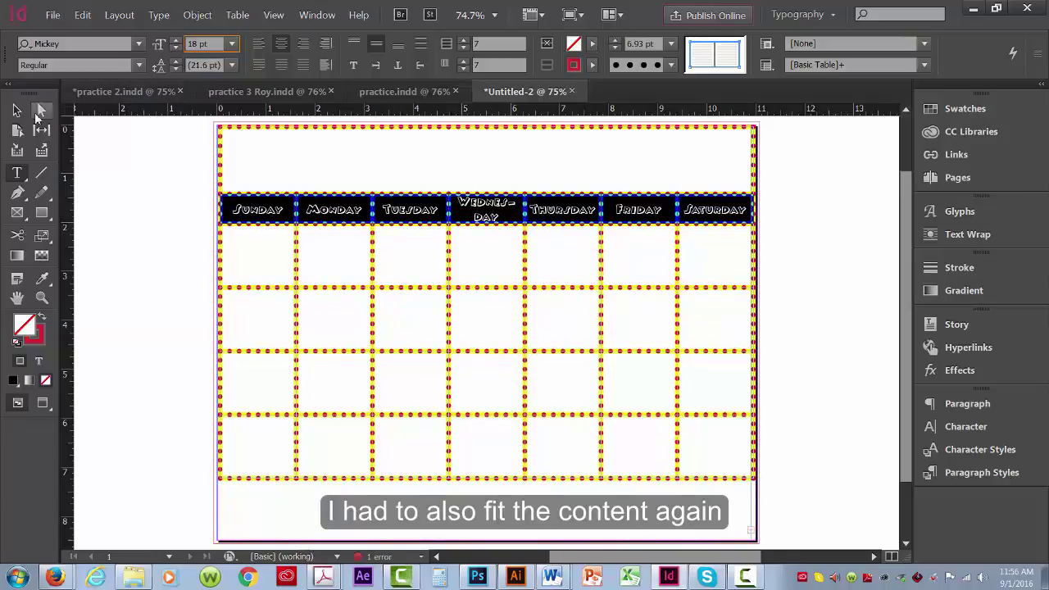
left_click(16, 109)
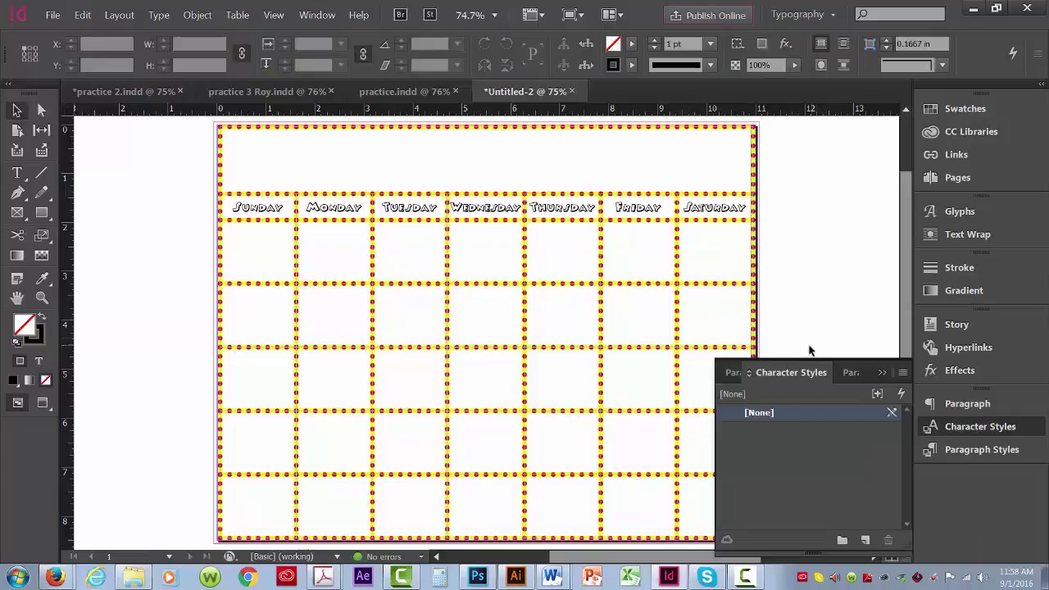
- Collapse the character styles list and add a new layer above Layer 1
left_click(797, 371)
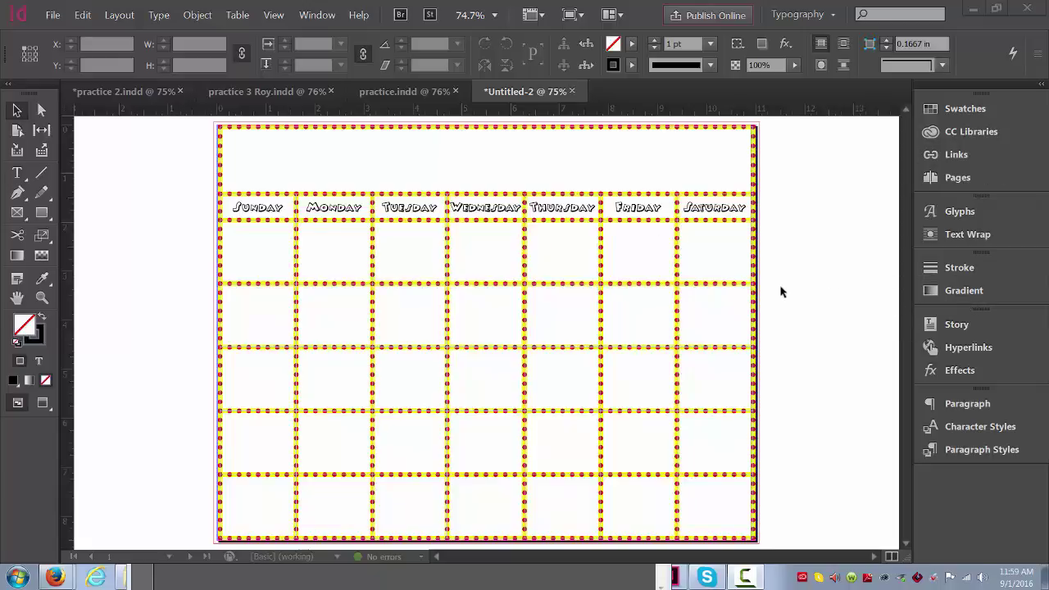
key("F7")
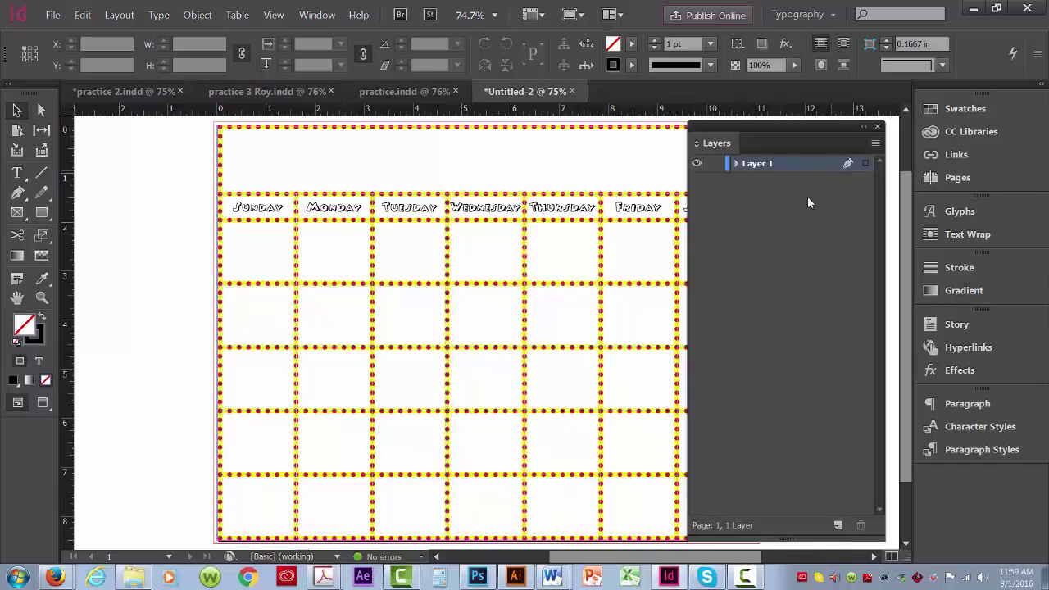
left_click(838, 525)
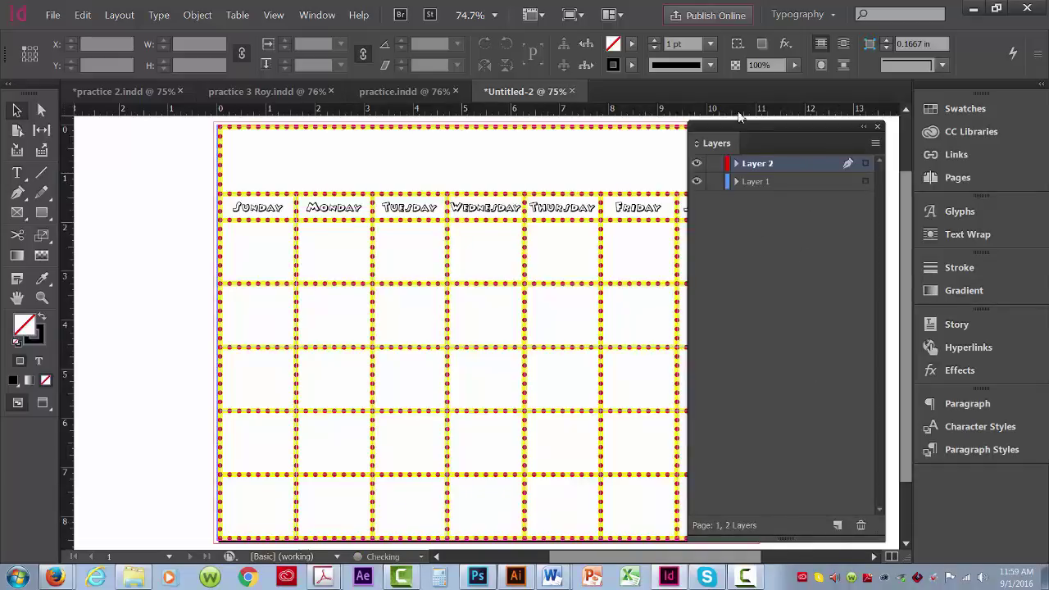
- Rename the upper layer as numbers and the lower layer as table
double_click(756, 164)
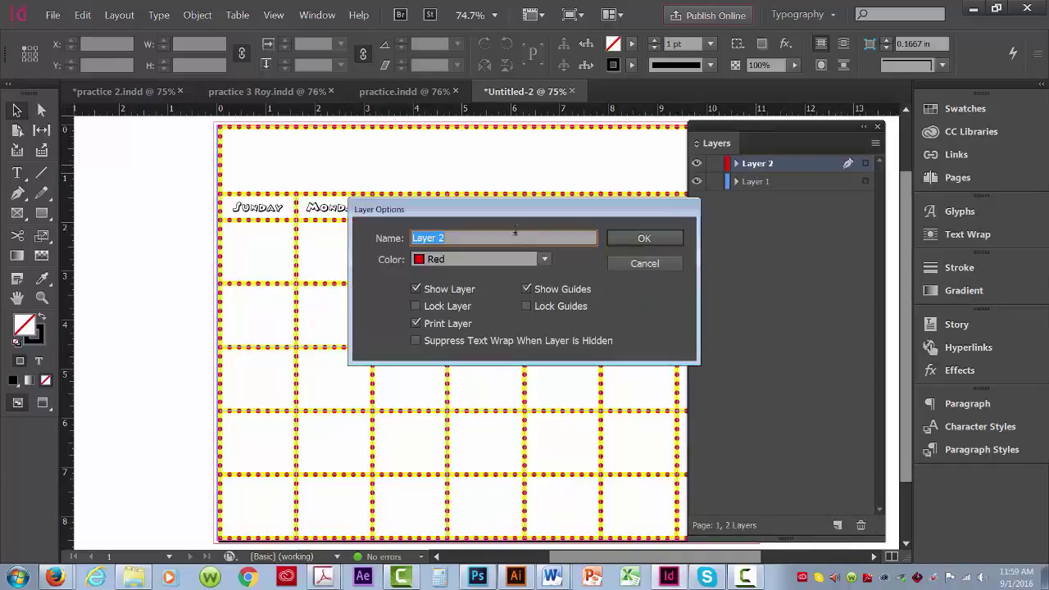
type("numbers")
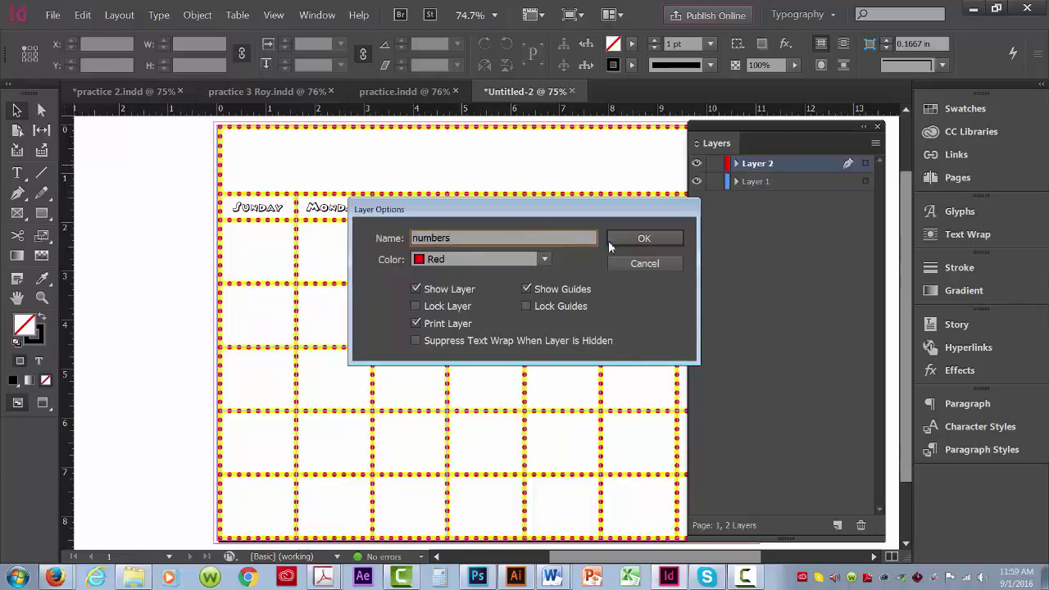
left_click(622, 243)
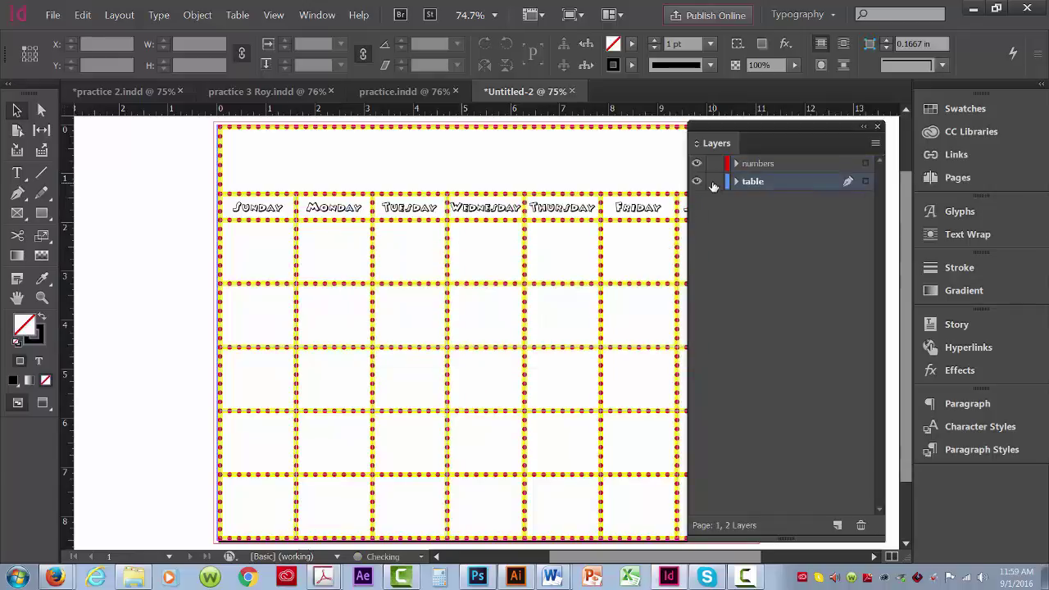
- Lock the table layer, make the numbers layer active and close the layer list
left_click(795, 164)
left_click_drag(770, 129, 747, 132)
key("F7")
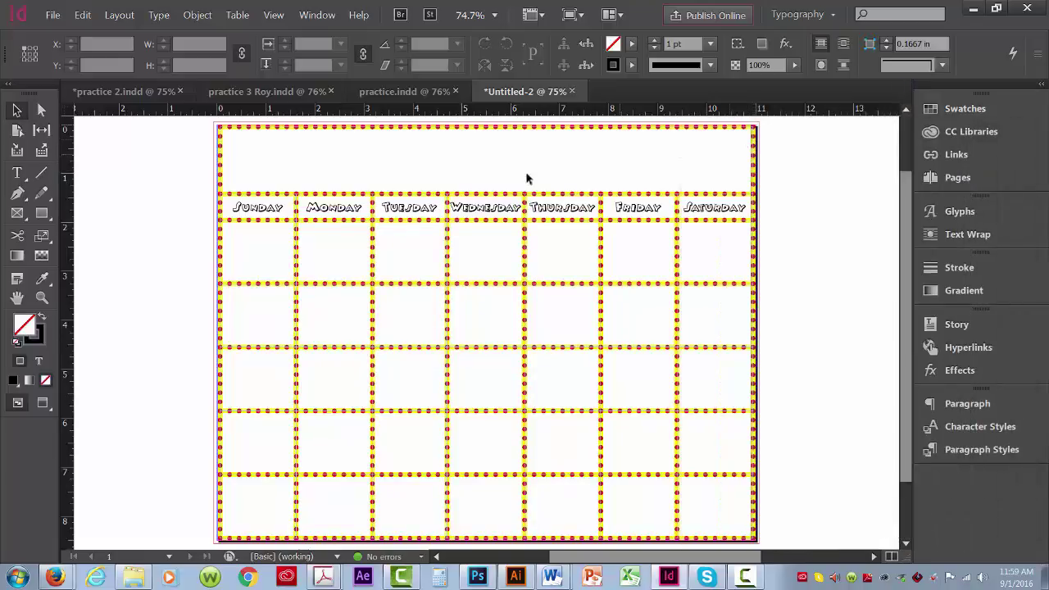
- Draw a text frame over the date area below the weekday row and insert a table with 5 body rows and 7 columns
left_click(17, 175)
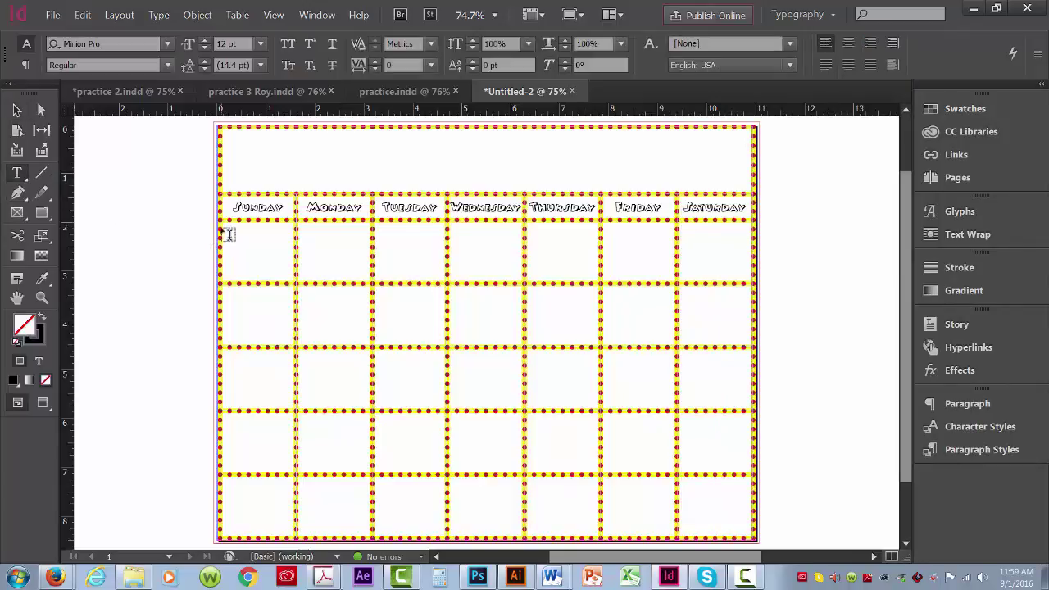
left_click_drag(228, 228, 754, 538)
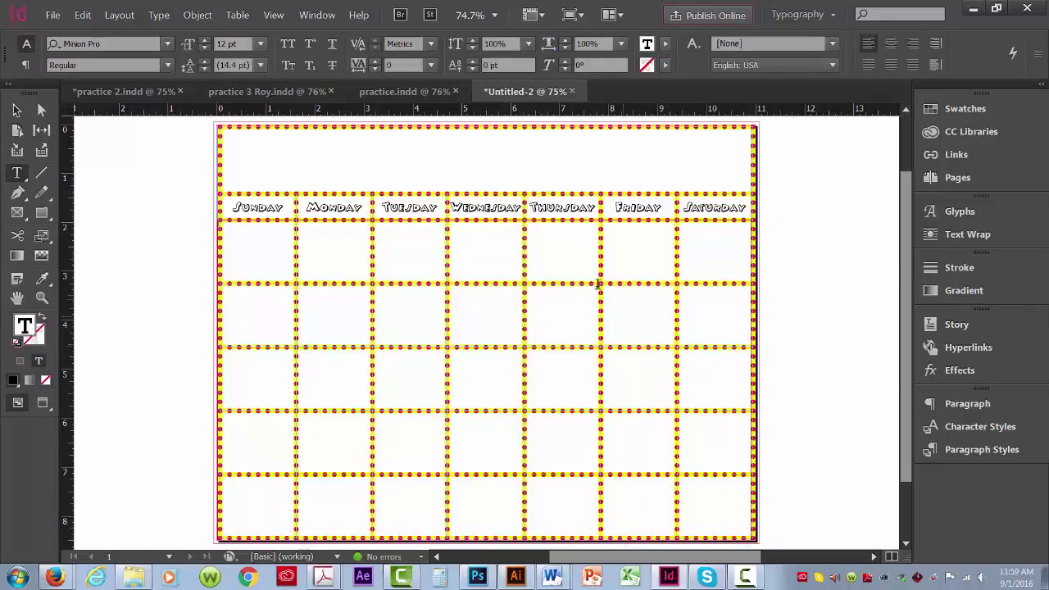
left_click(238, 15)
left_click(246, 31)
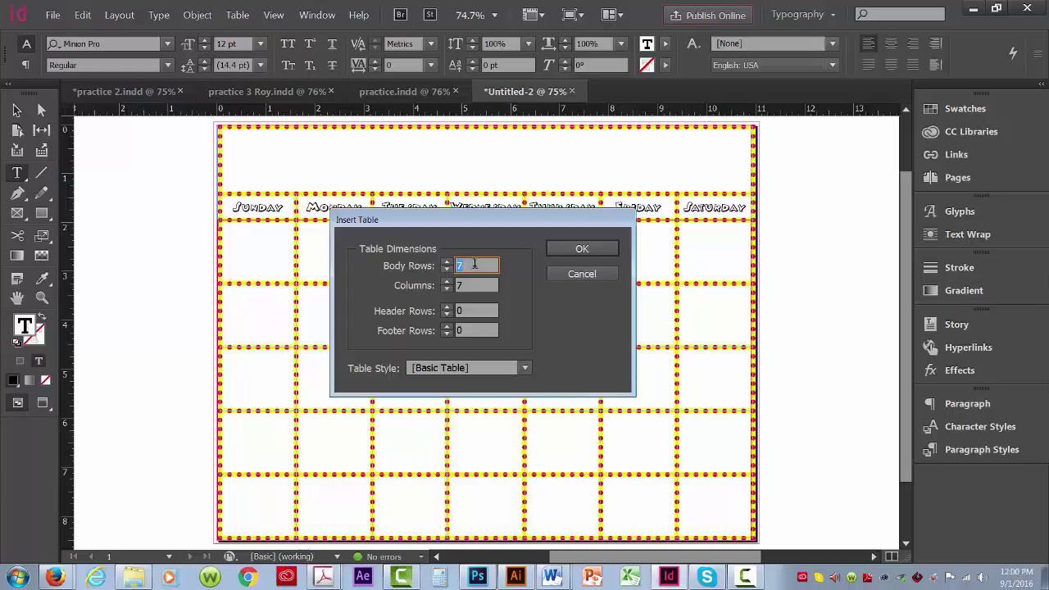
key("Return")
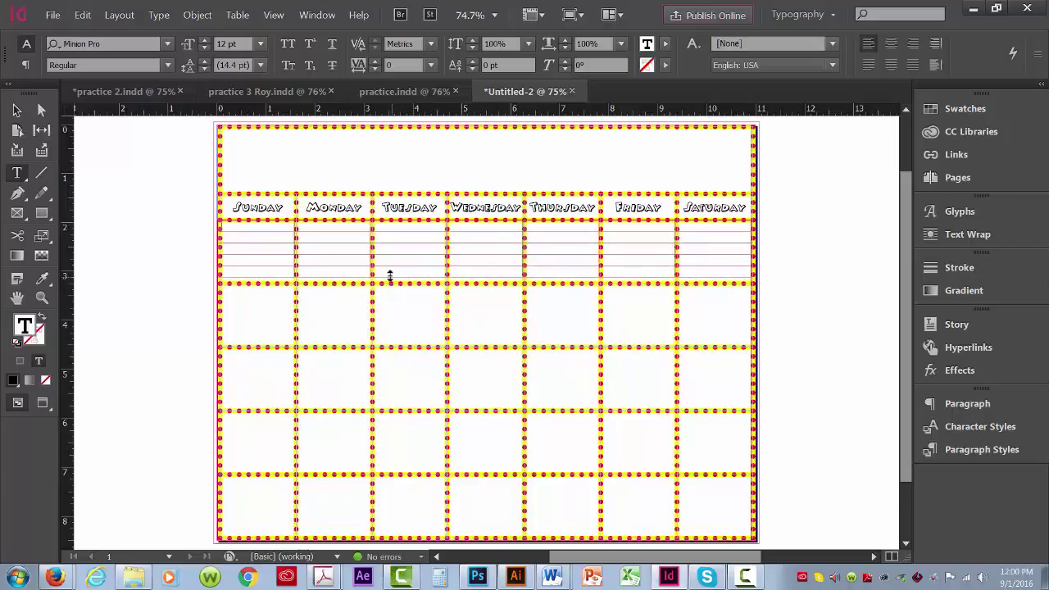
- Stretch the new table down to the page's bottom edge and distribute its five rows evenly
left_click_drag(391, 276, 380, 536)
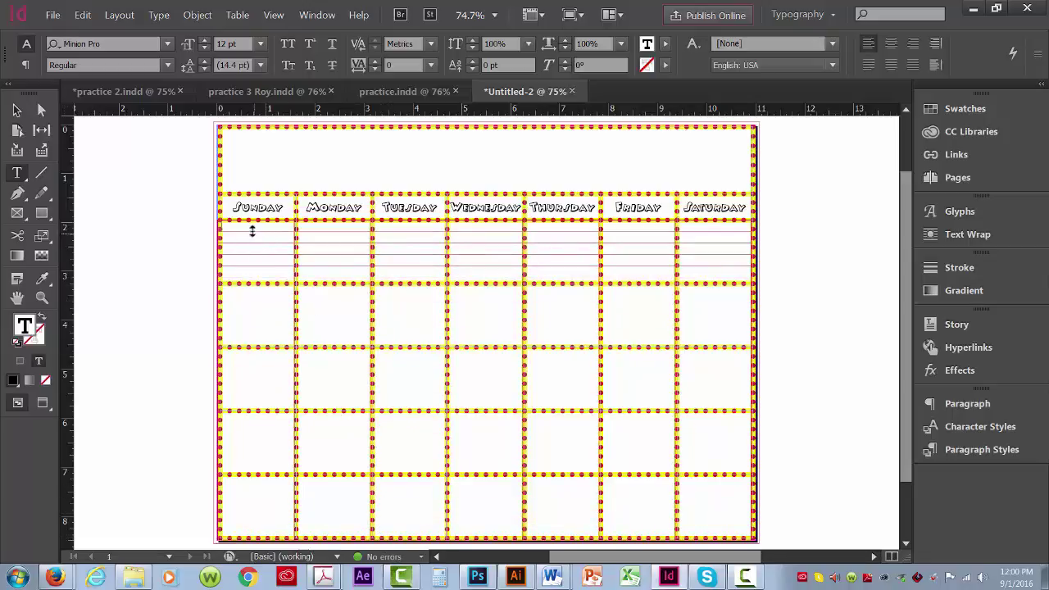
left_click_drag(253, 226, 722, 517)
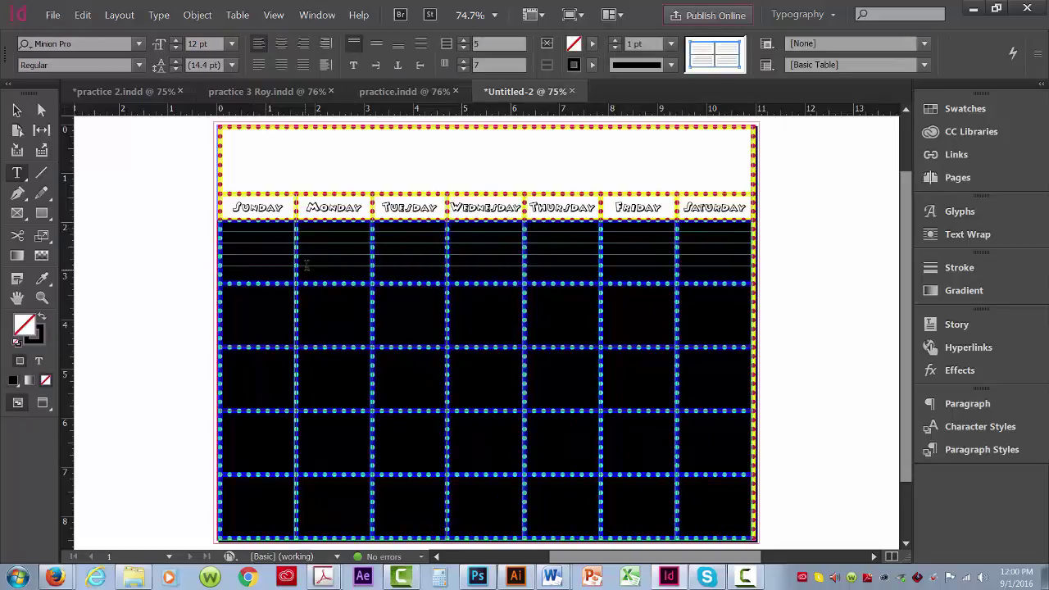
right_click(331, 319)
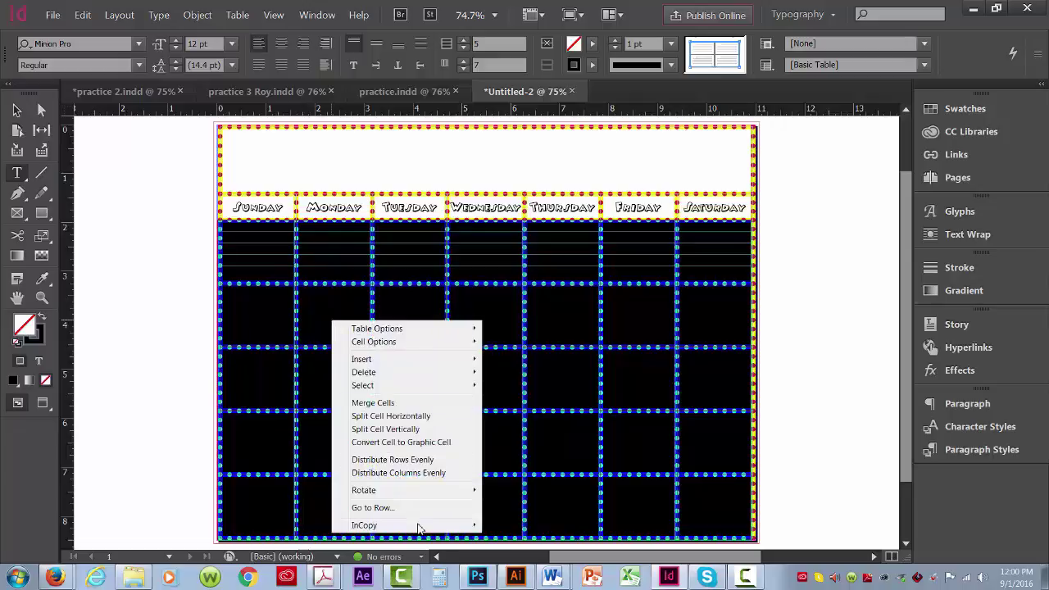
left_click(404, 462)
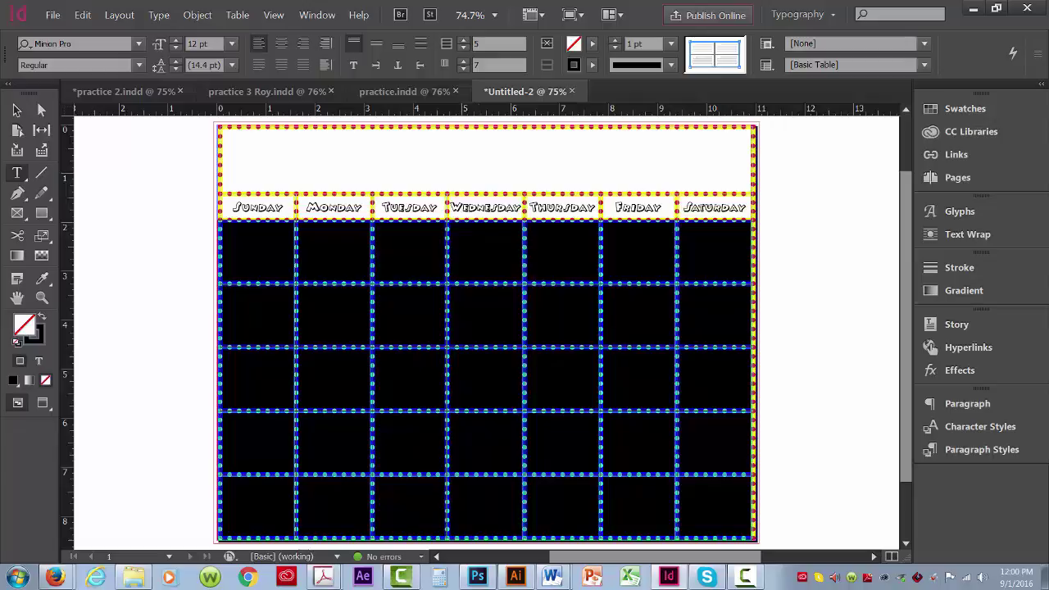
- Reopen the layer list, hide the table layer and move the list clear of the page
key("F7")
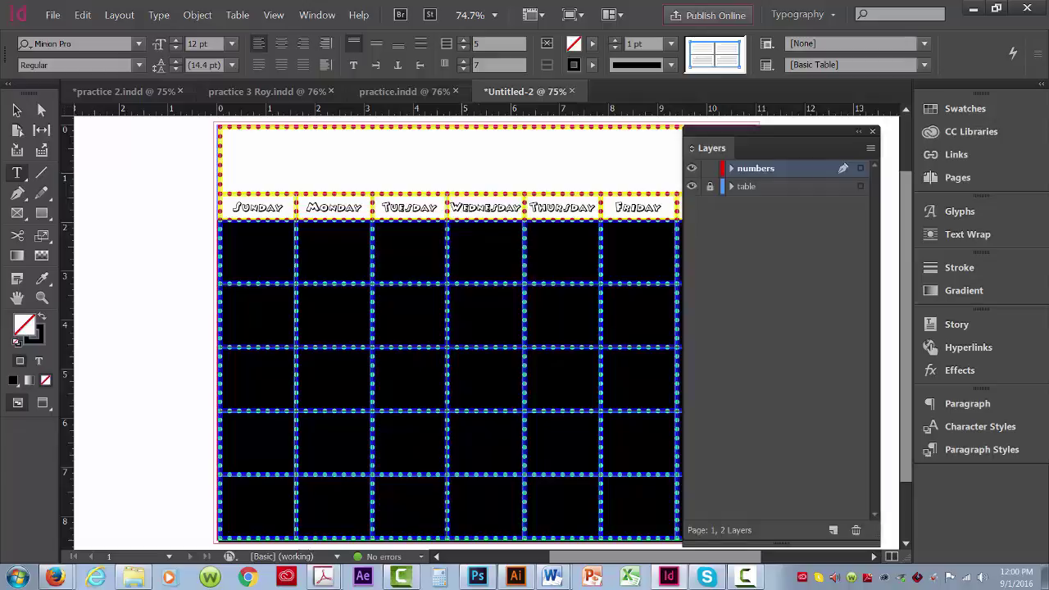
left_click(693, 186)
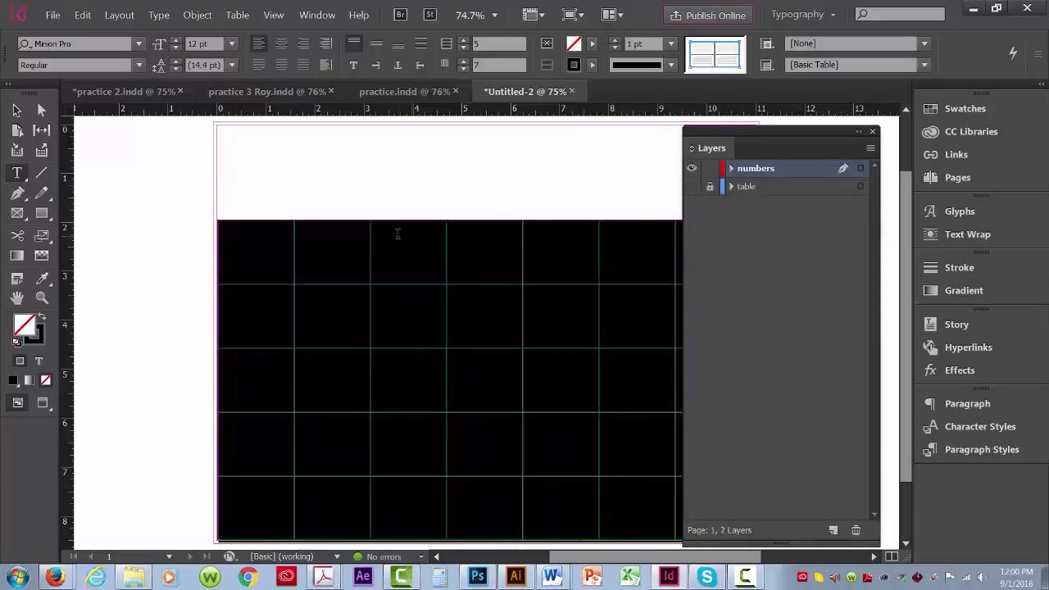
left_click_drag(720, 132, 819, 133)
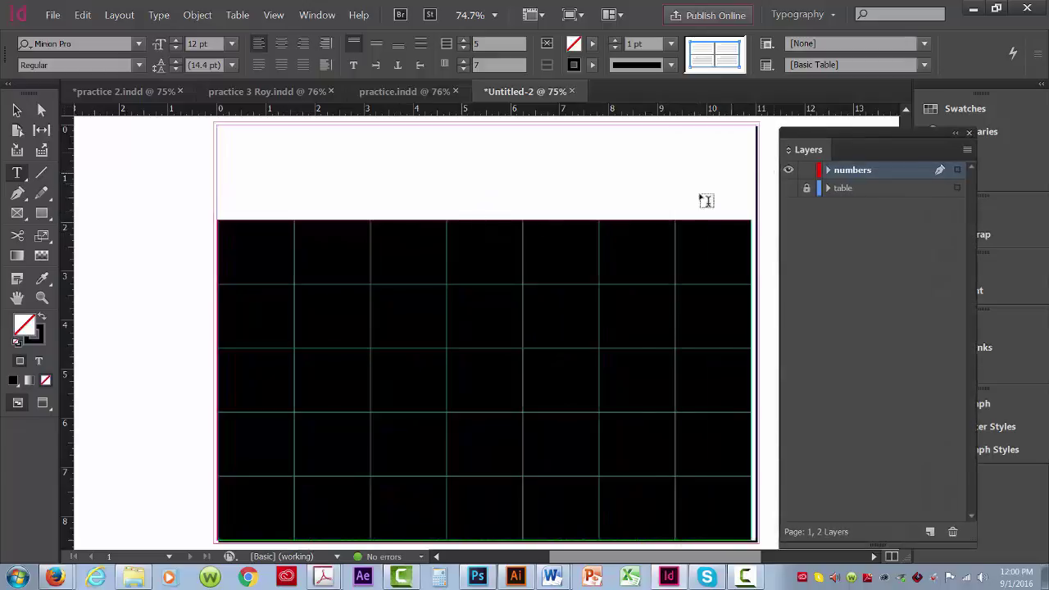
- Enter the dates 1 to 30 in consecutive cells, starting in the Thursday cell of the first row
left_click(565, 246)
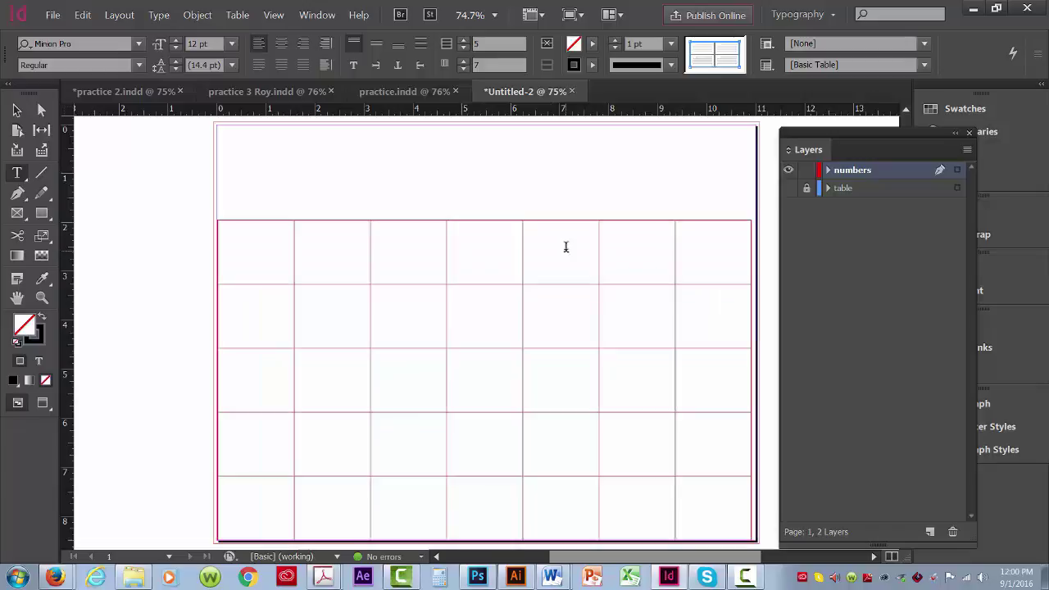
left_click(789, 188)
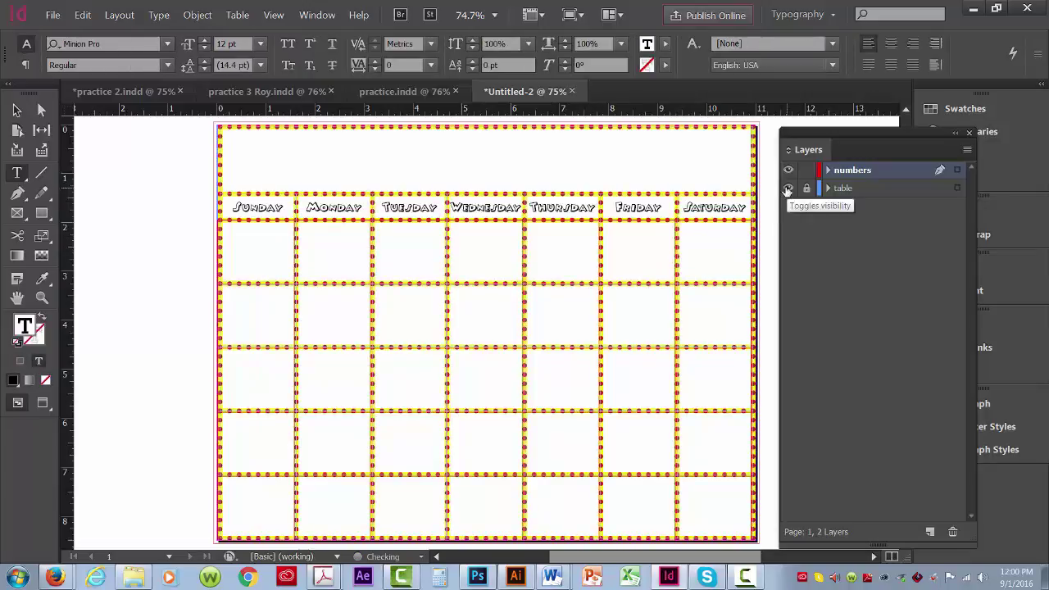
left_click(789, 188)
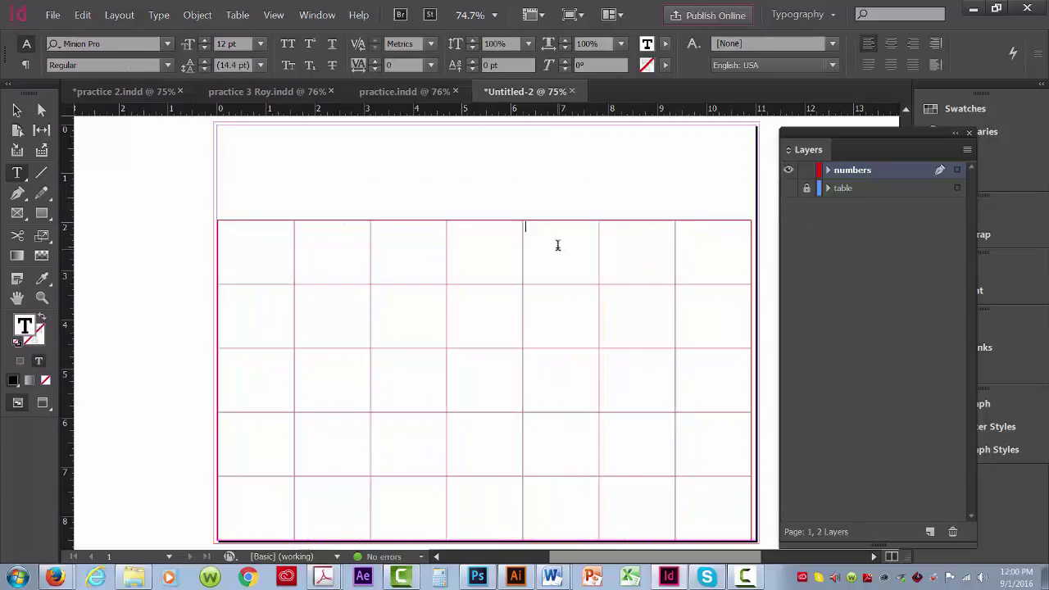
type("1")
key("Tab")
type("2")
key("Tab")
type("3")
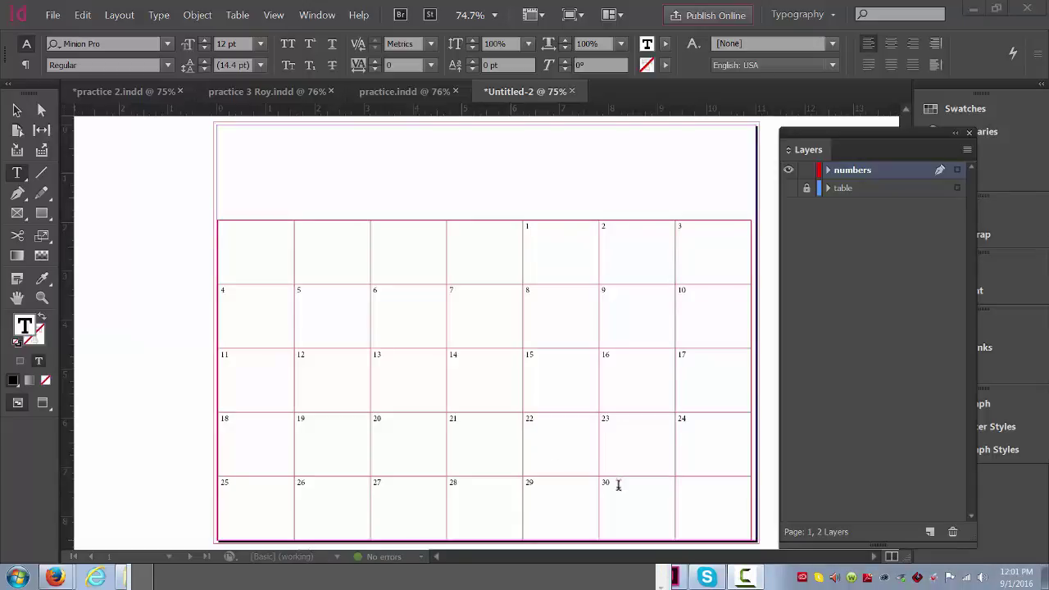
- Select every cell of the dates table and change its font to Action Comics Black
left_click_drag(604, 480, 249, 250)
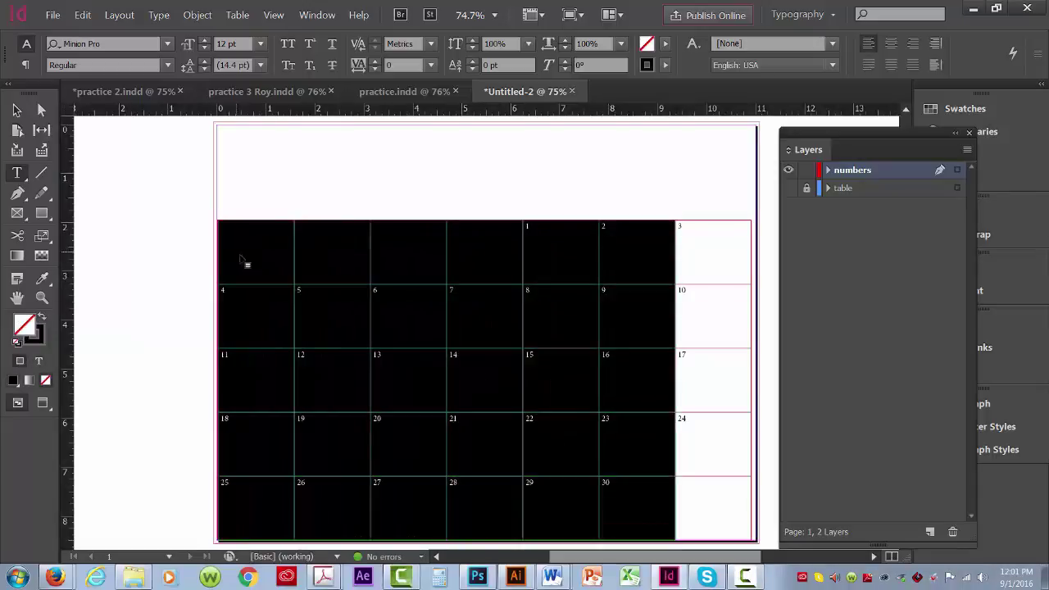
left_click(700, 487)
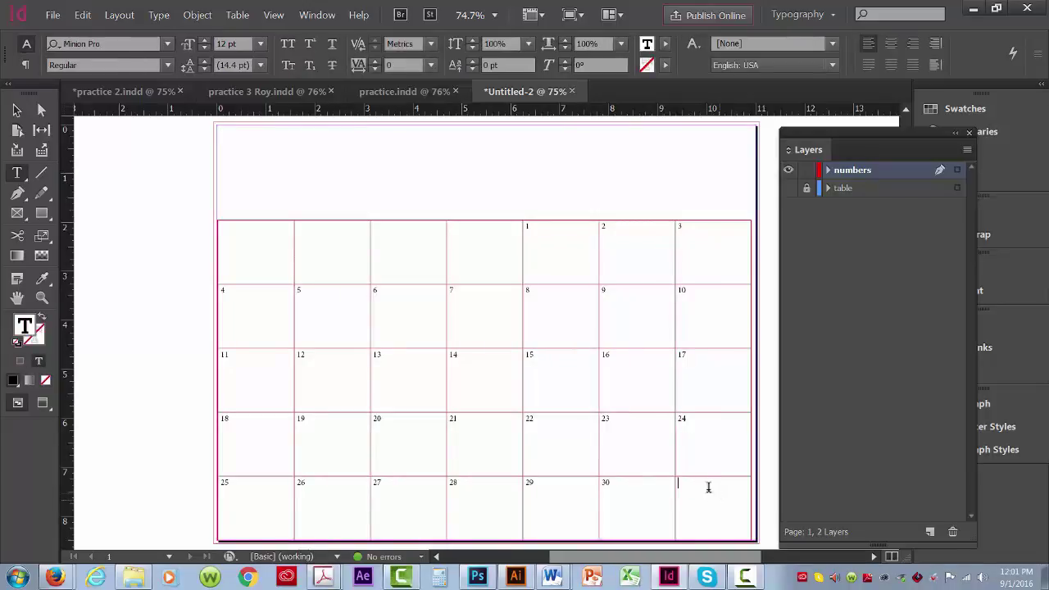
left_click_drag(708, 487, 208, 271)
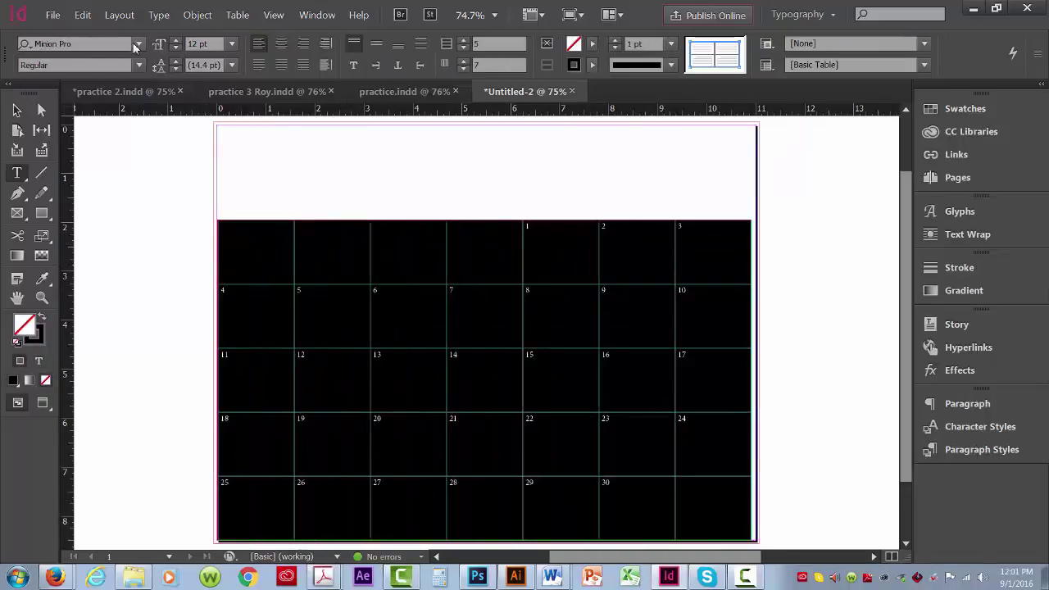
left_click(140, 45)
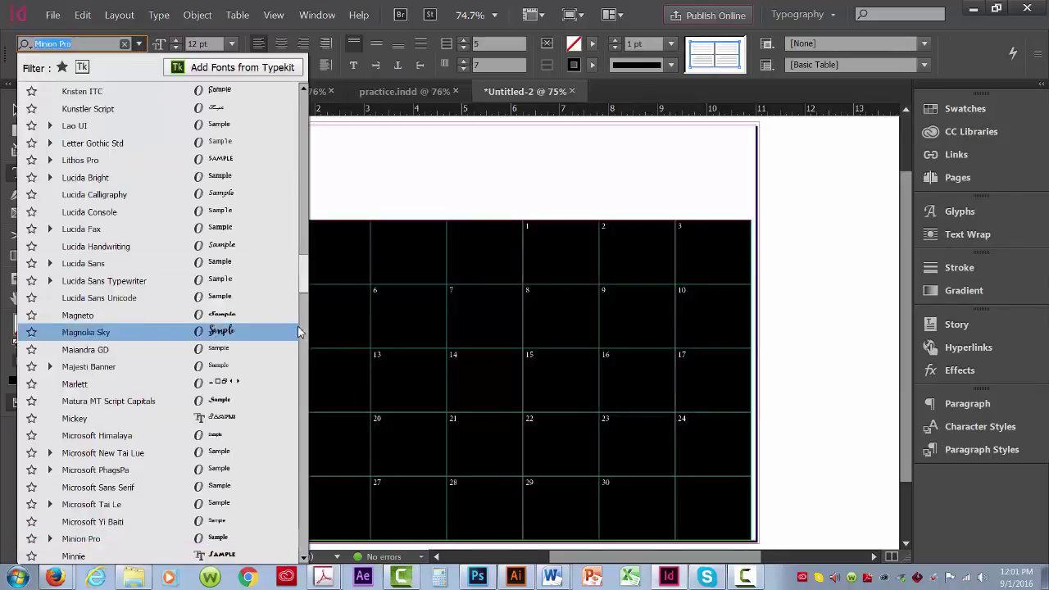
left_click_drag(303, 275, 303, 92)
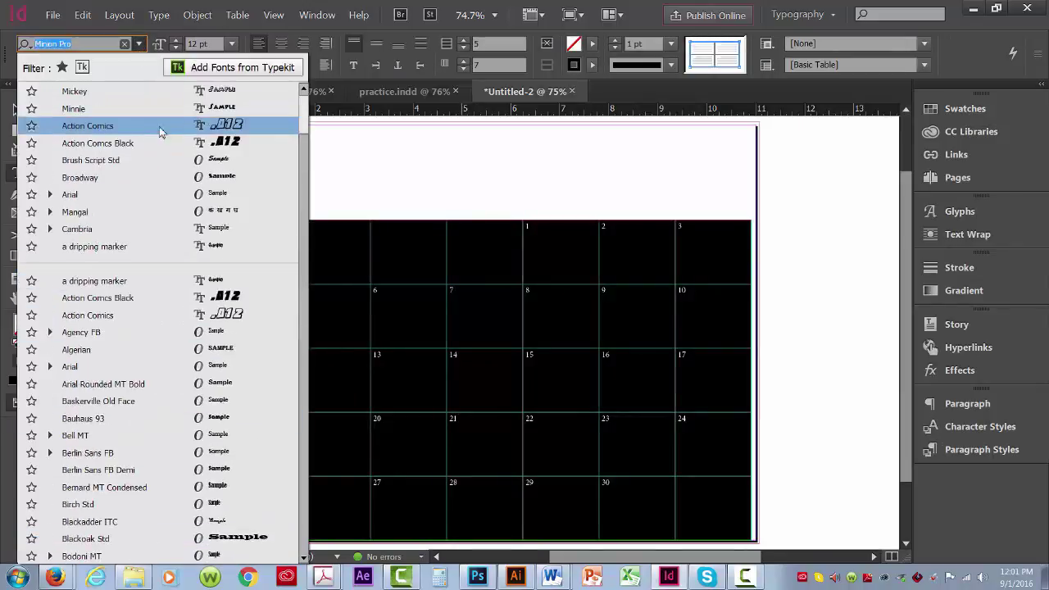
left_click(87, 145)
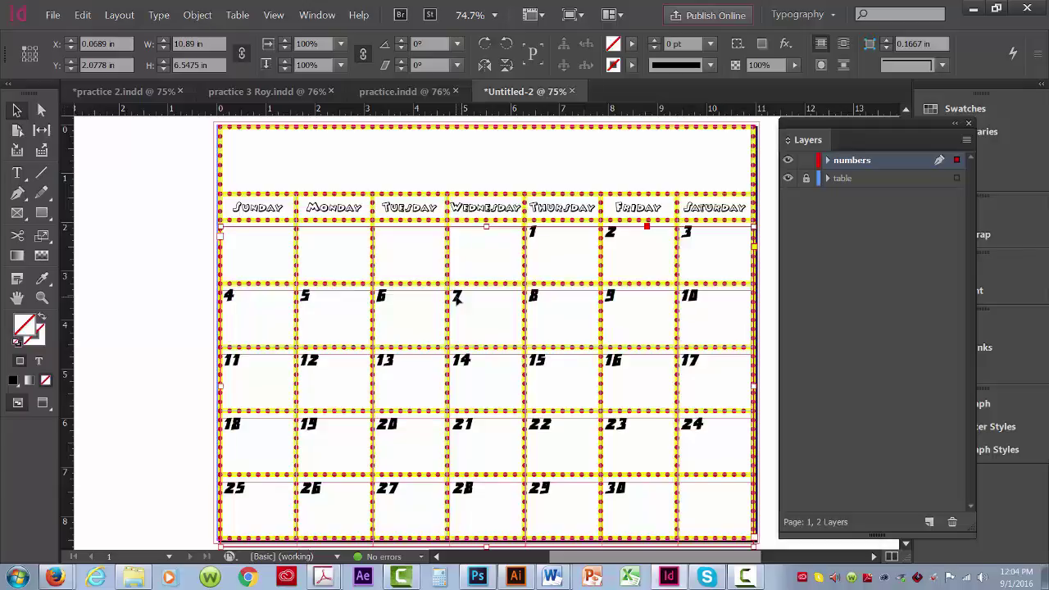
- Deselect the dates table and view the calendar page in Preview screen mode, without guides and frame edges
left_click(16, 173)
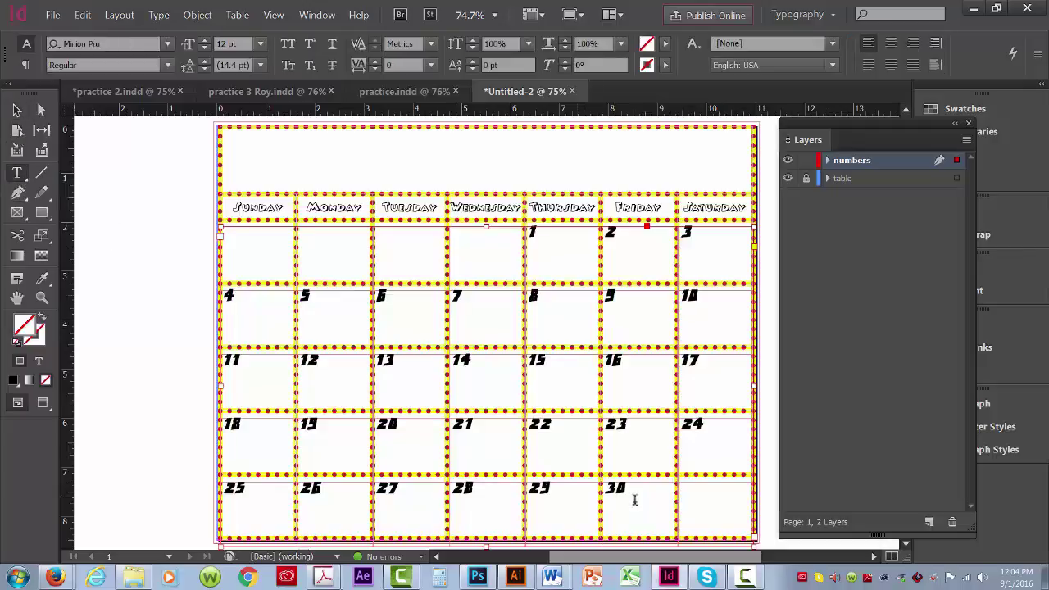
left_click(16, 110)
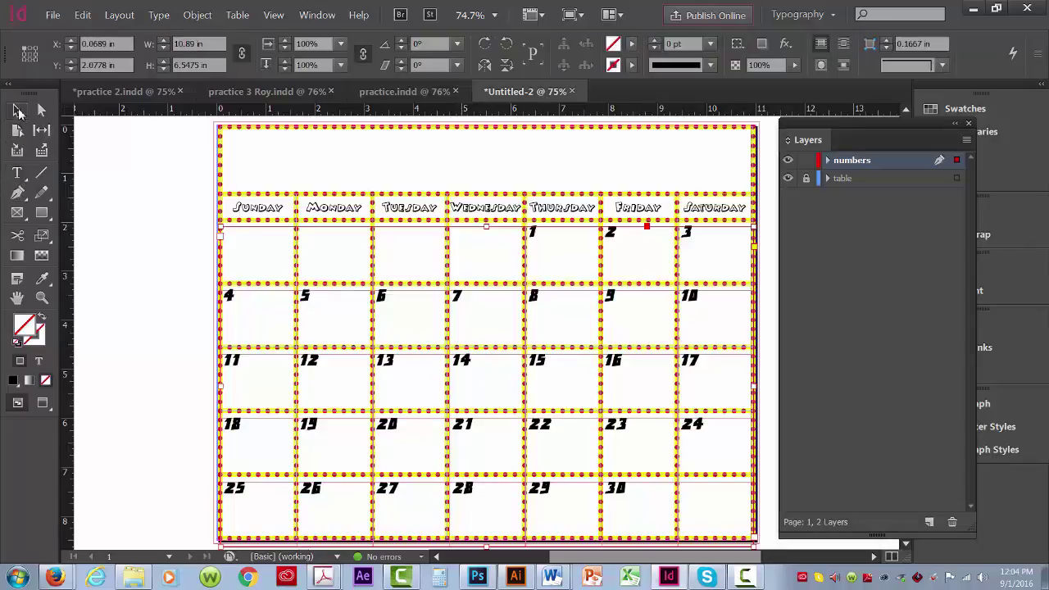
left_click(135, 178)
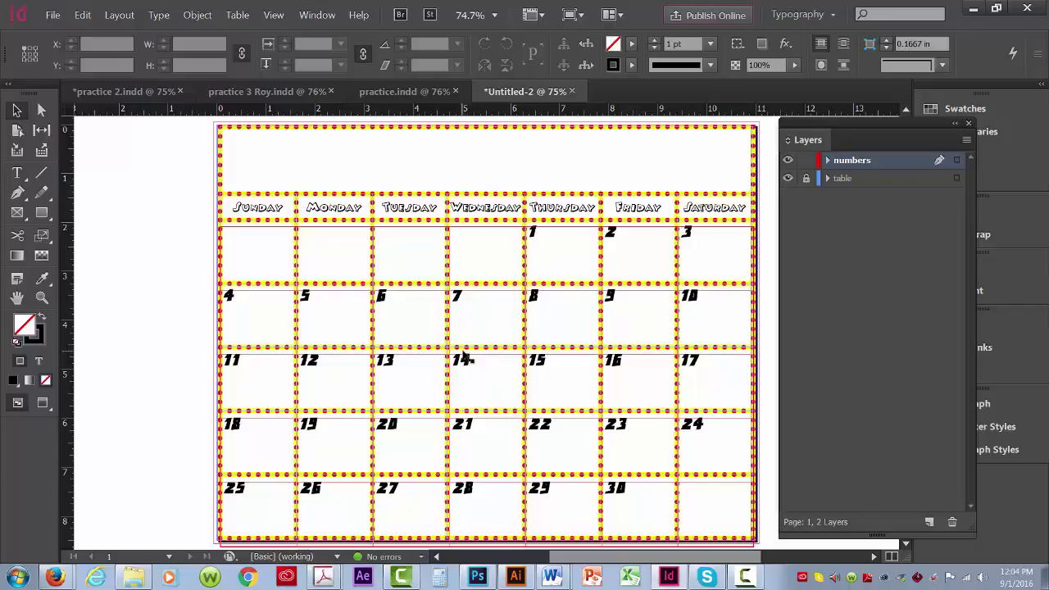
key("w")
key("w")
key("w")
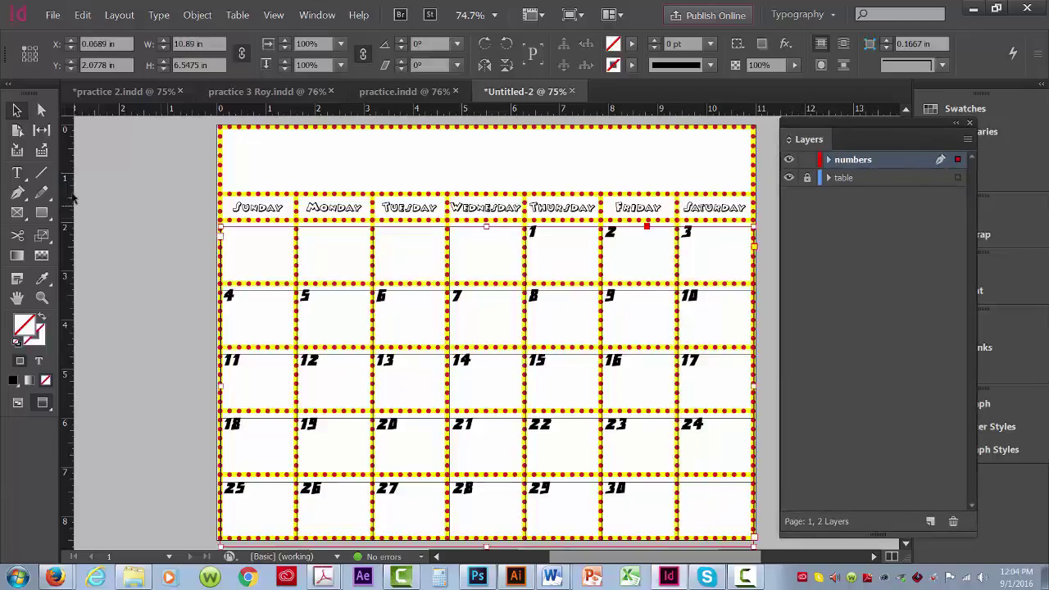
- Select every cell of the dates table and set the cell stroke color to None
left_click(16, 173)
left_click(541, 431)
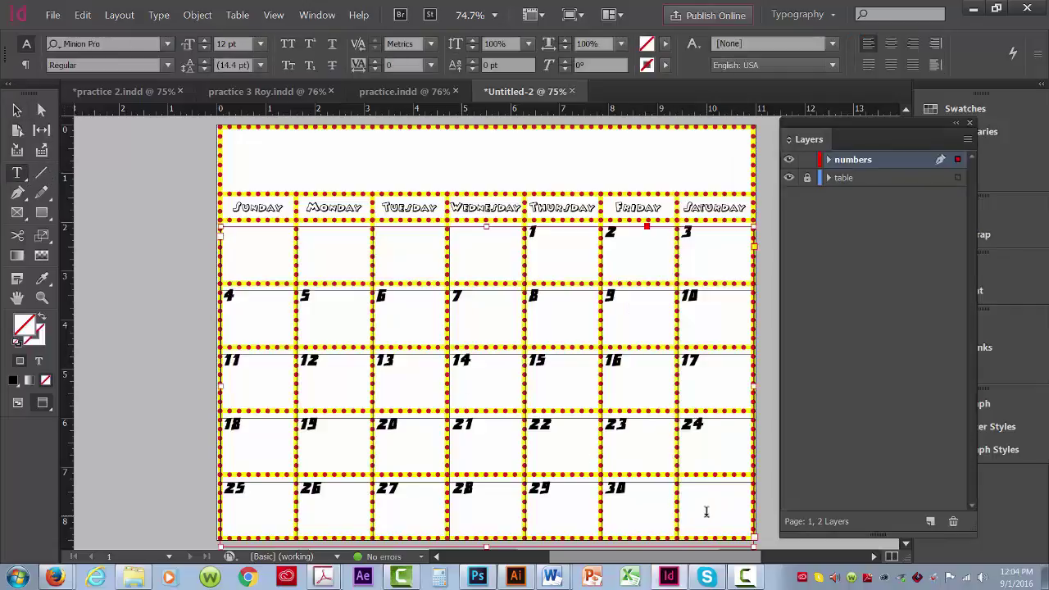
left_click_drag(719, 509, 222, 278)
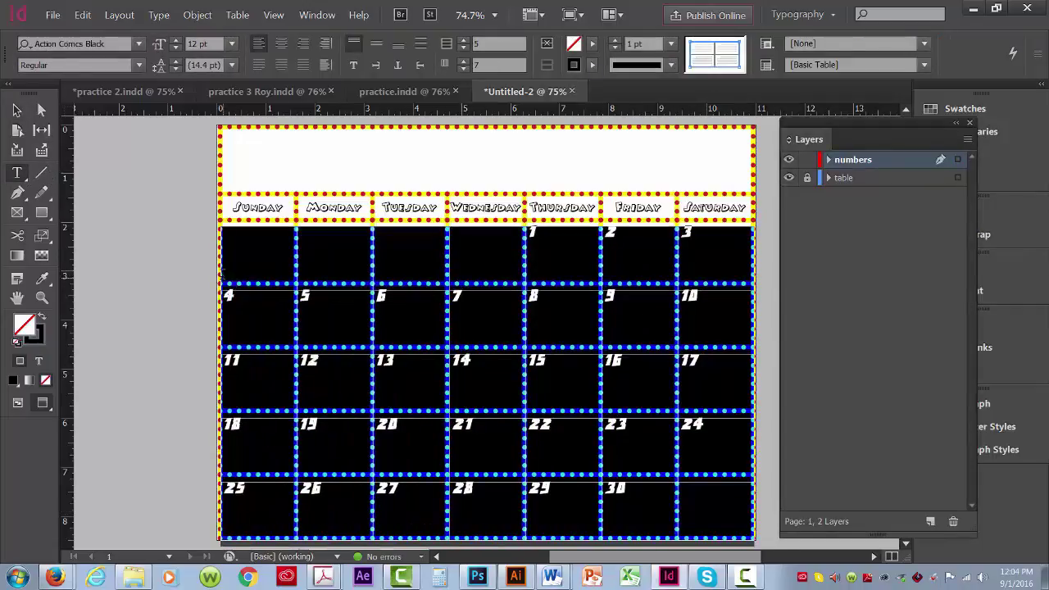
right_click(405, 243)
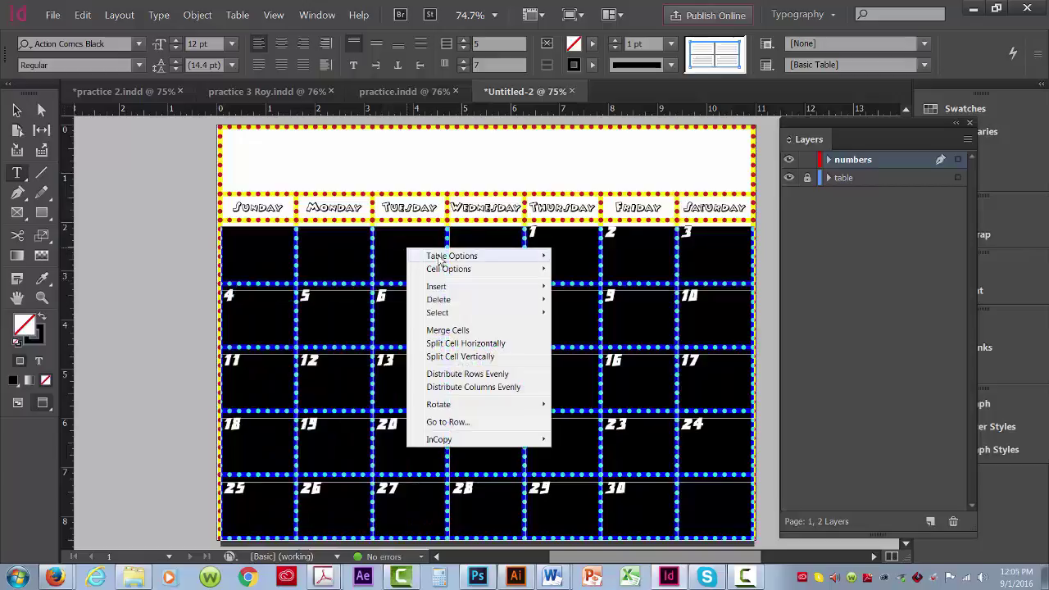
mouse_move(442, 271)
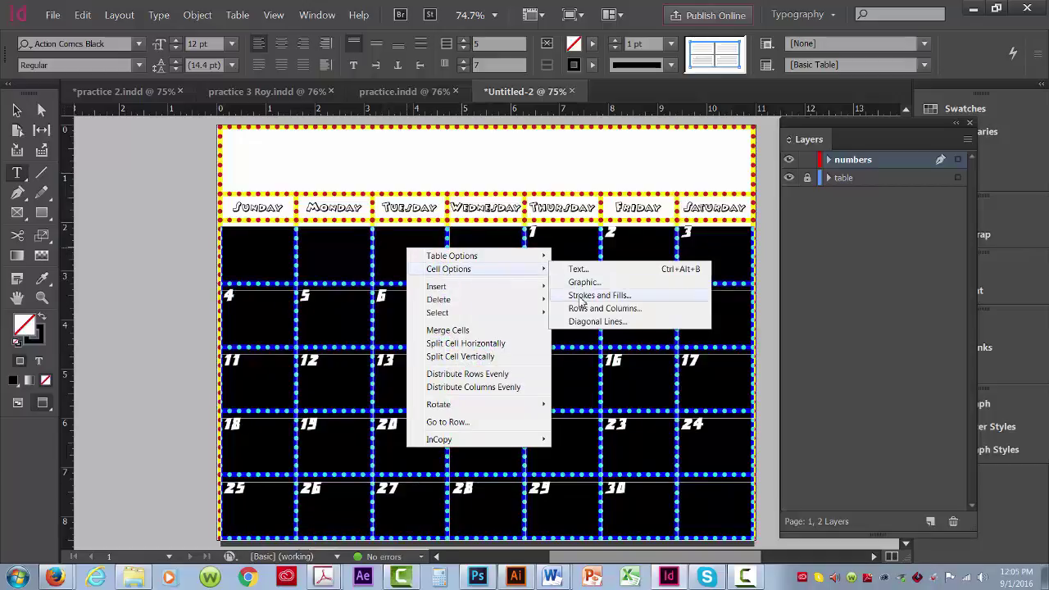
left_click(581, 299)
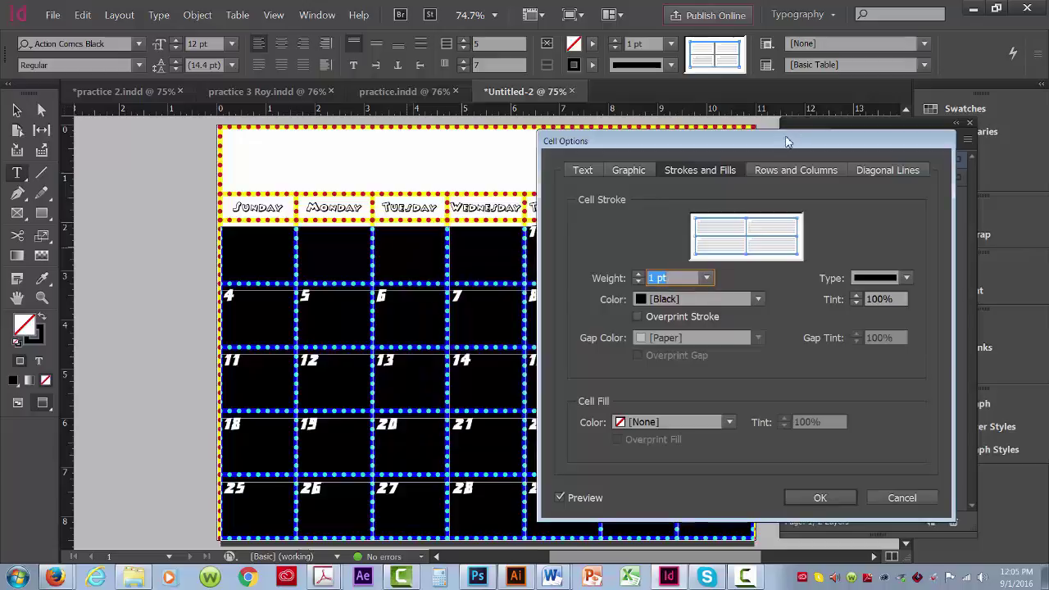
left_click_drag(789, 141, 776, 124)
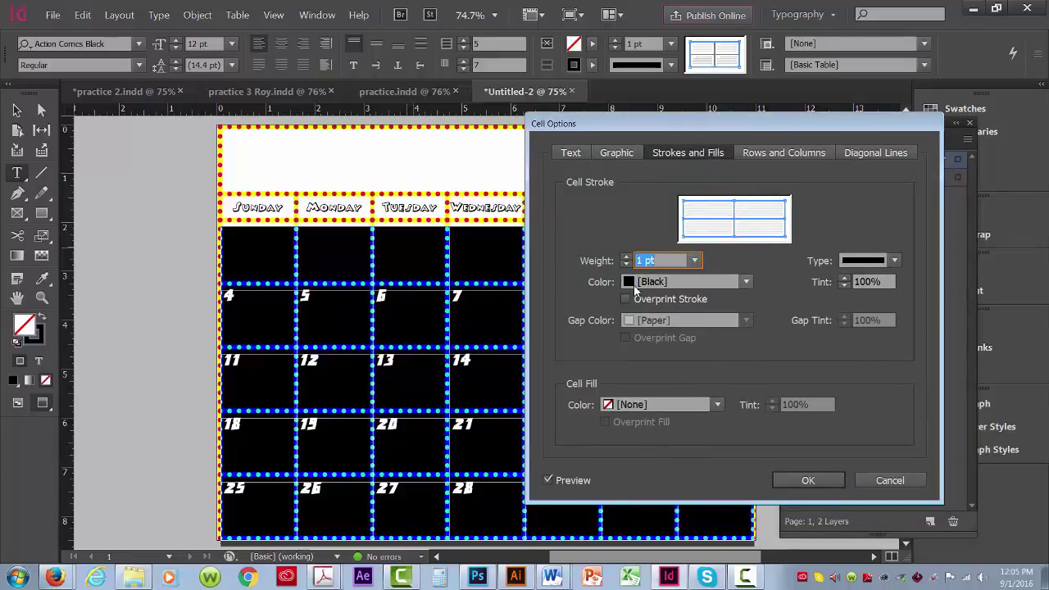
left_click(748, 283)
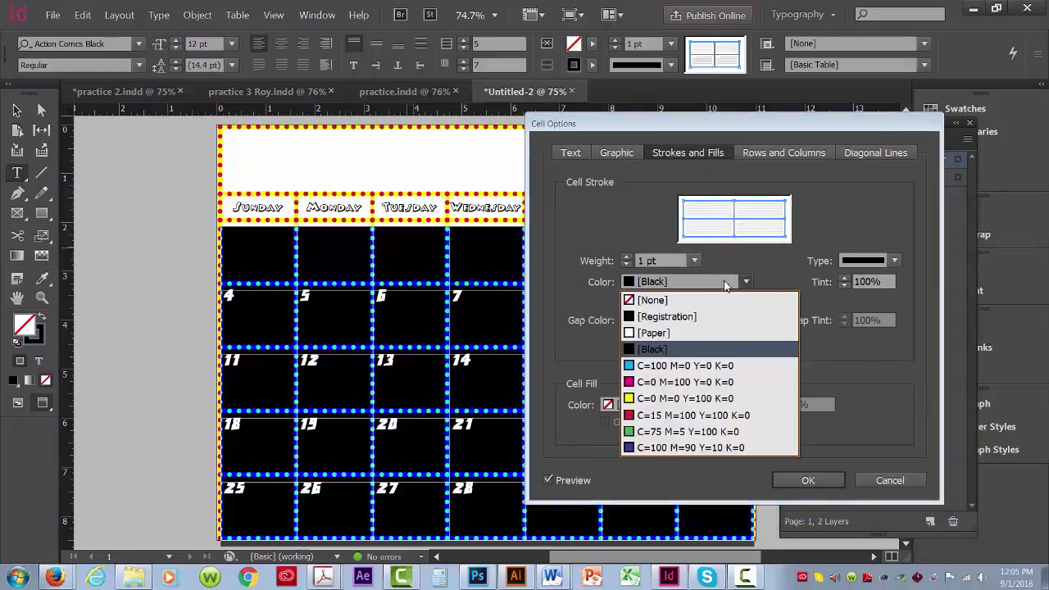
left_click(660, 300)
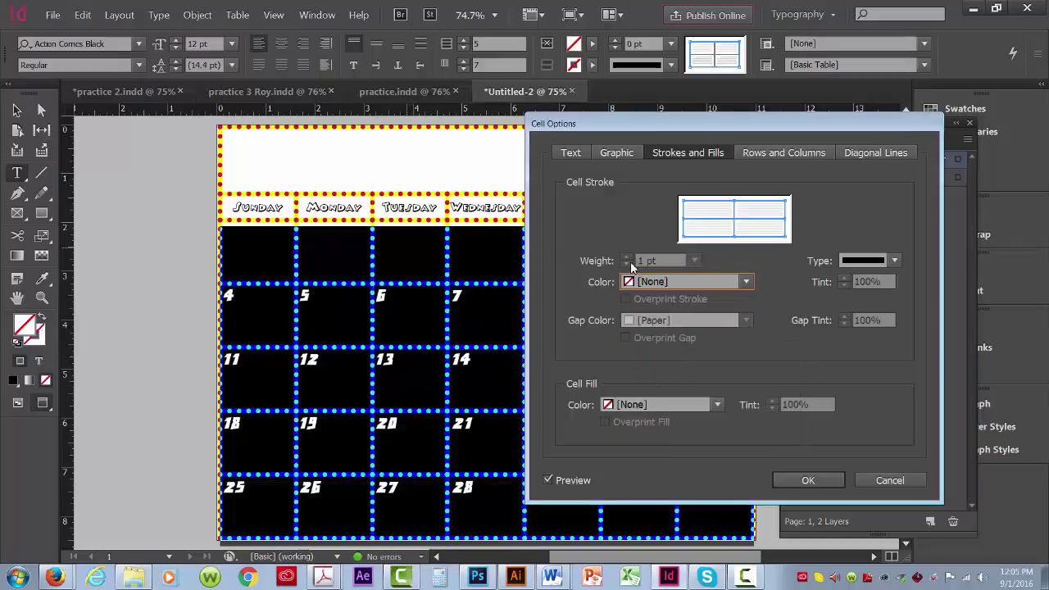
left_click(805, 481)
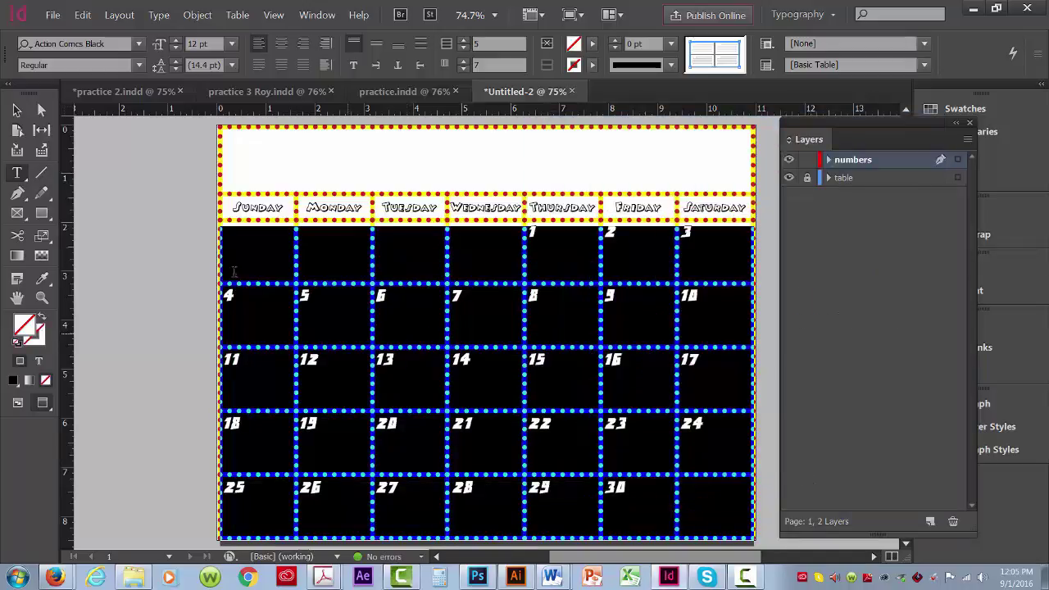
left_click(17, 109)
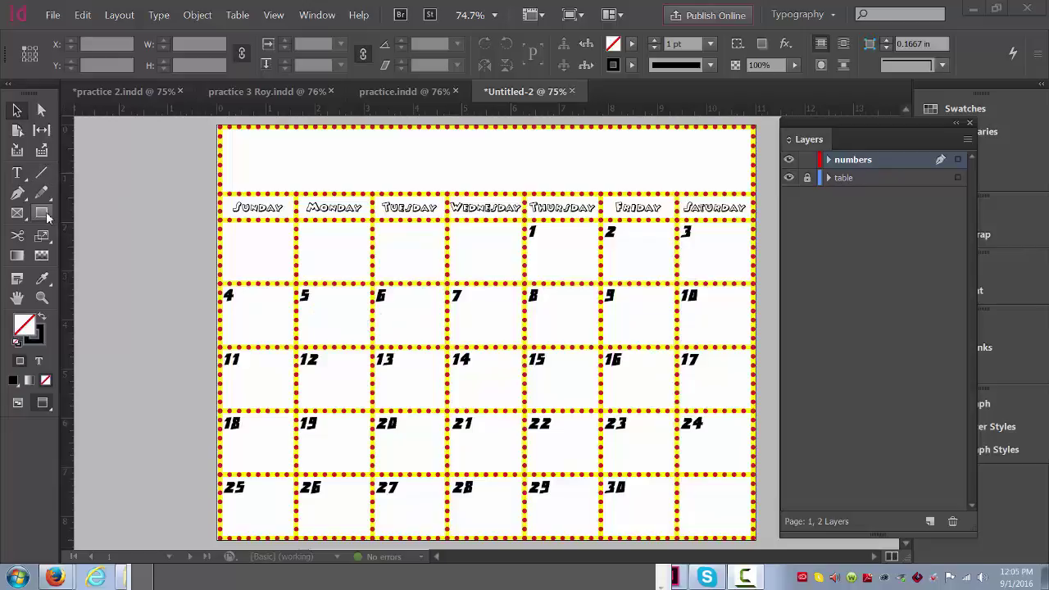
- Reselect all cells of the dates table and fill them with cyan C=100 M=0 Y=0 K=0
left_click(17, 175)
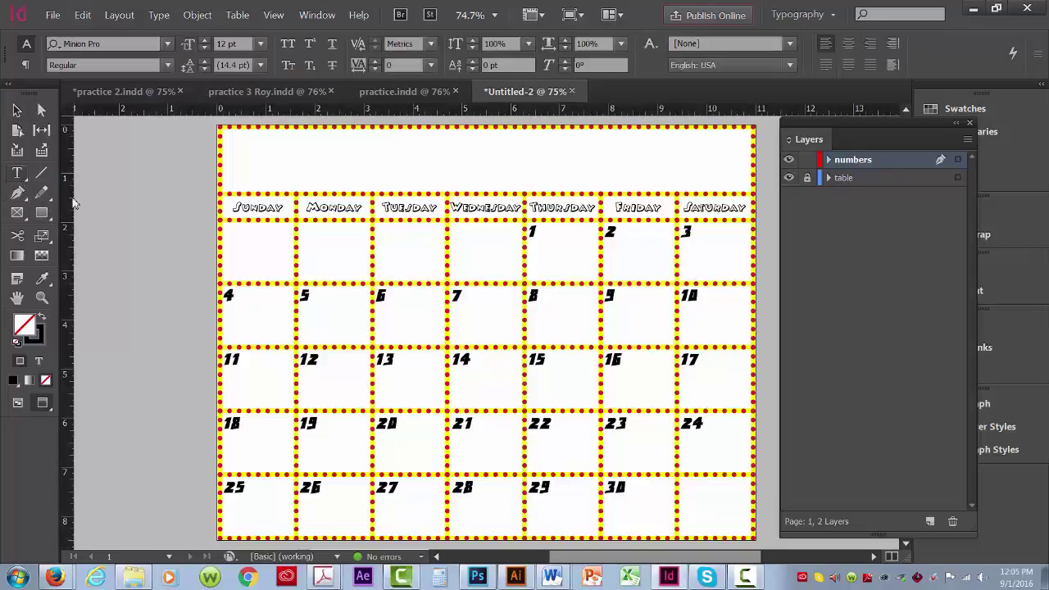
left_click_drag(253, 237, 695, 500)
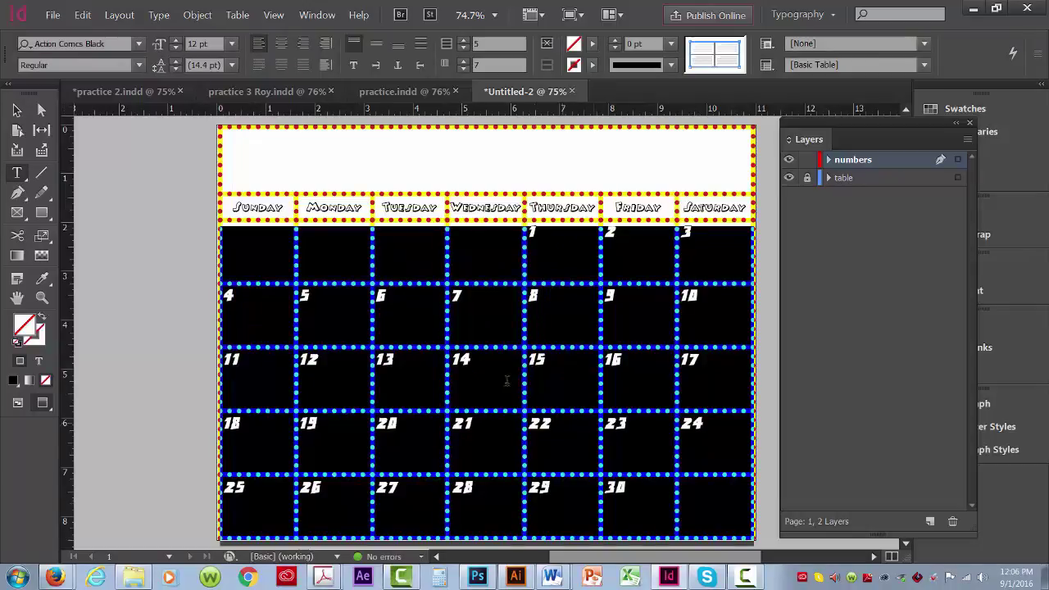
right_click(324, 253)
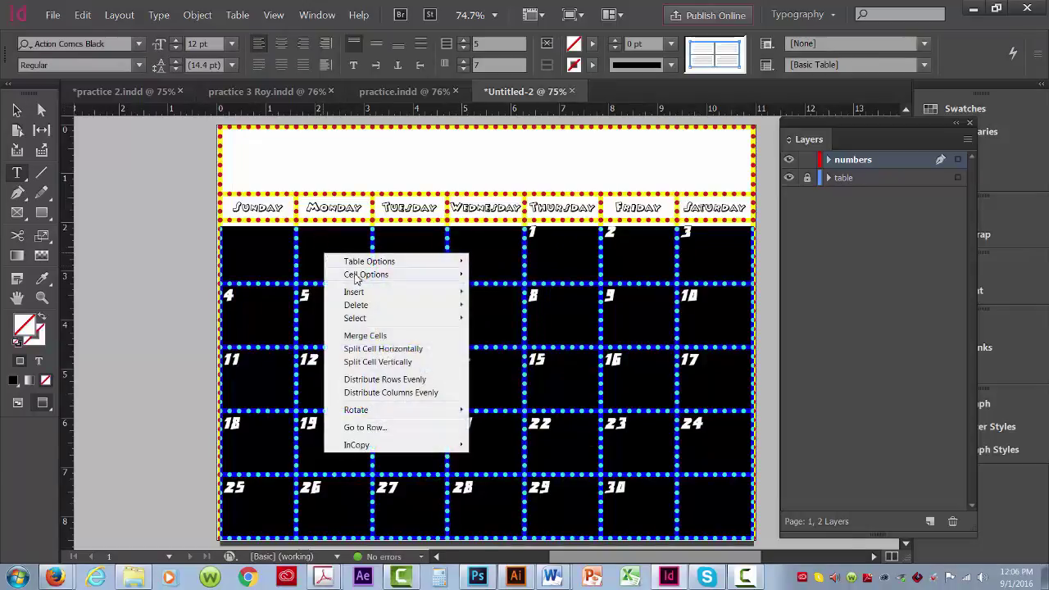
mouse_move(358, 281)
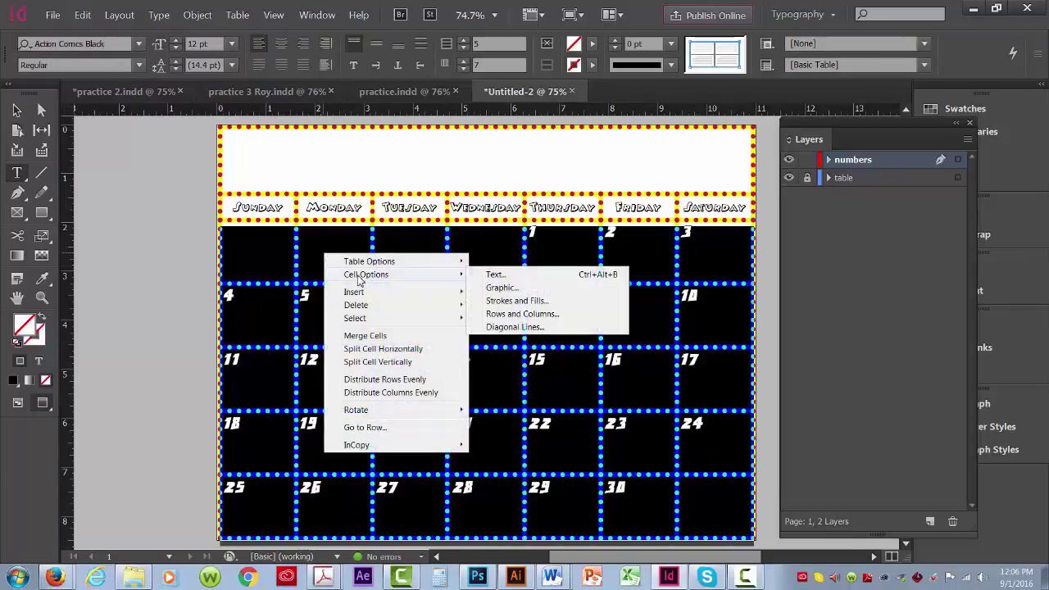
left_click(505, 300)
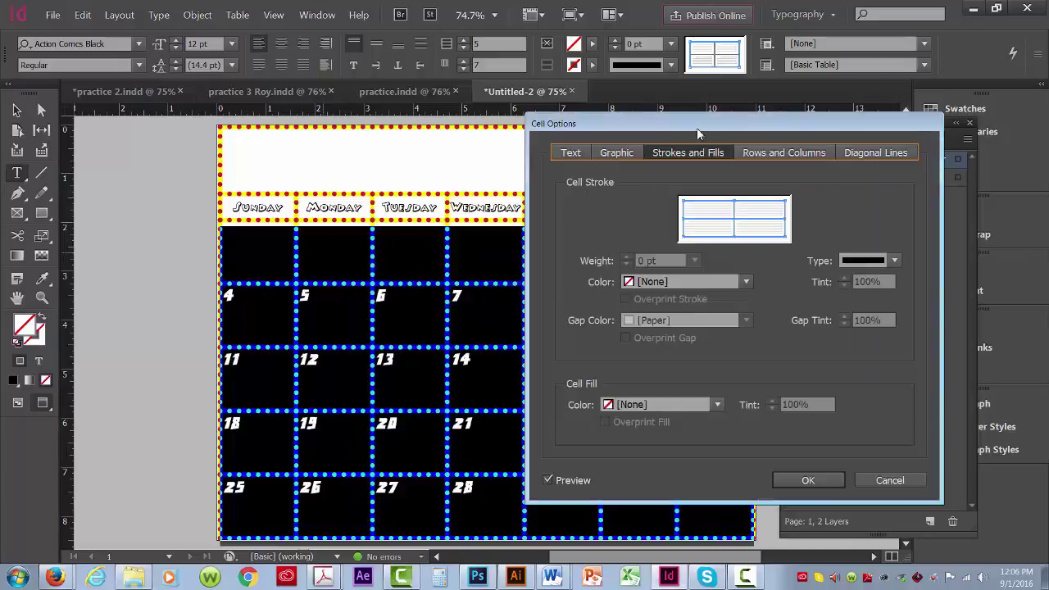
left_click_drag(701, 127, 727, 78)
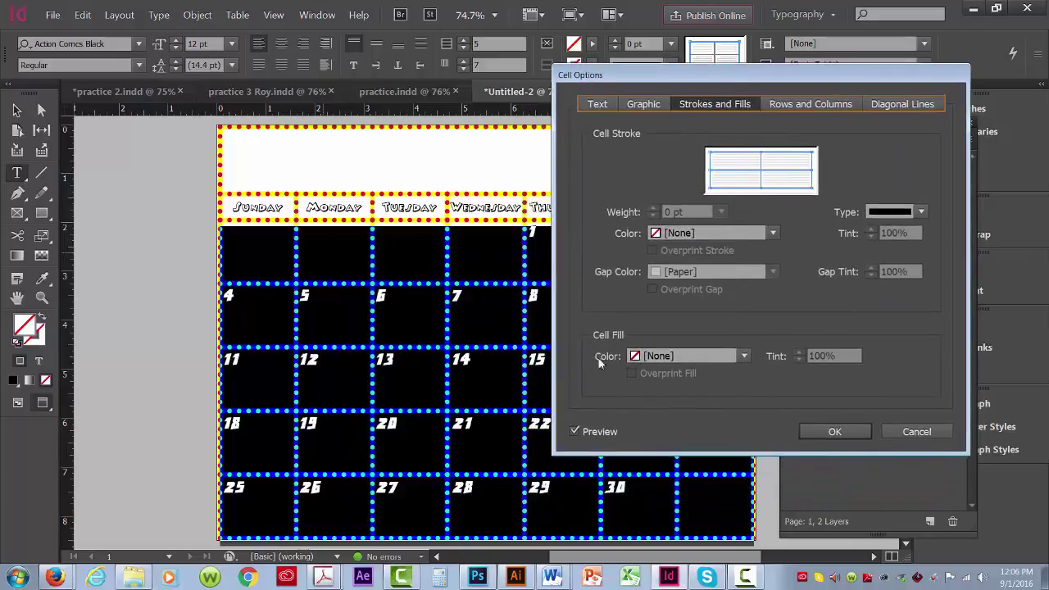
left_click(742, 356)
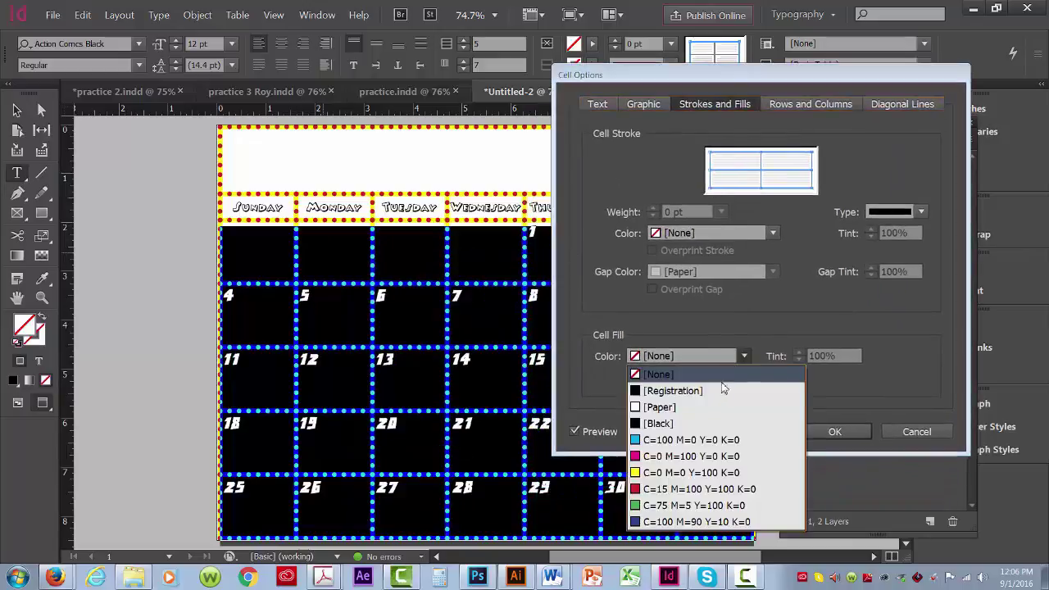
left_click(693, 440)
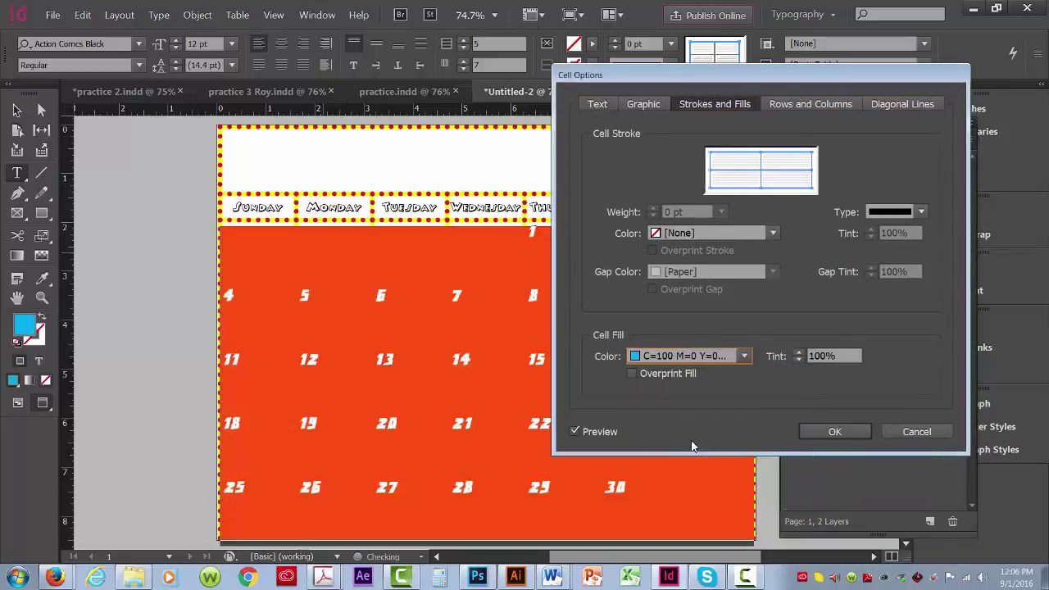
- Set the cell fill tint to 20%, apply it and deselect the dates table
left_click(798, 360)
left_click(798, 361)
left_click(798, 361)
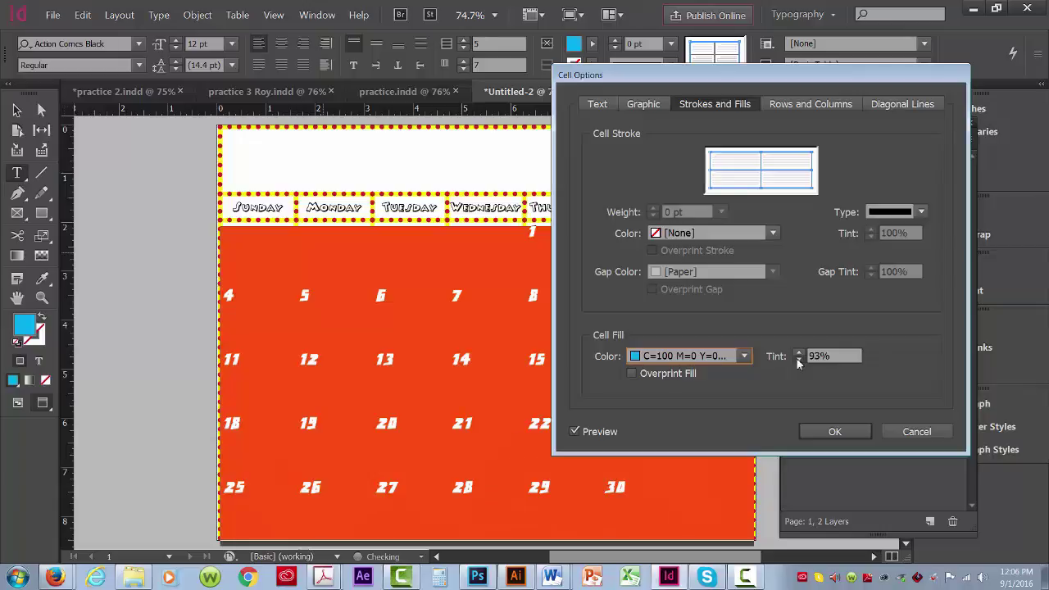
left_click(798, 360)
left_click(799, 361)
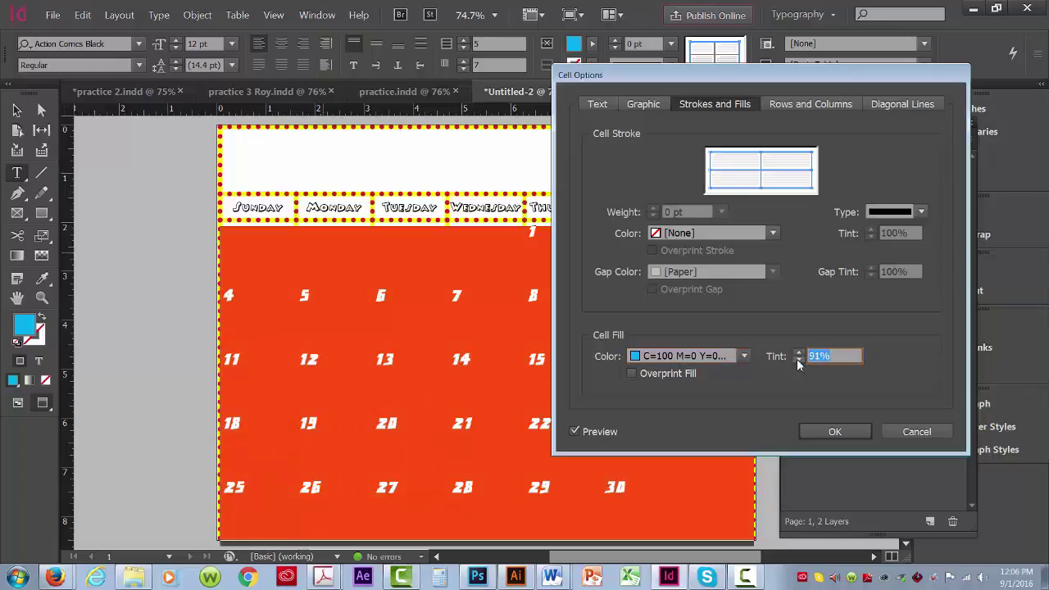
type("20")
left_click(861, 434)
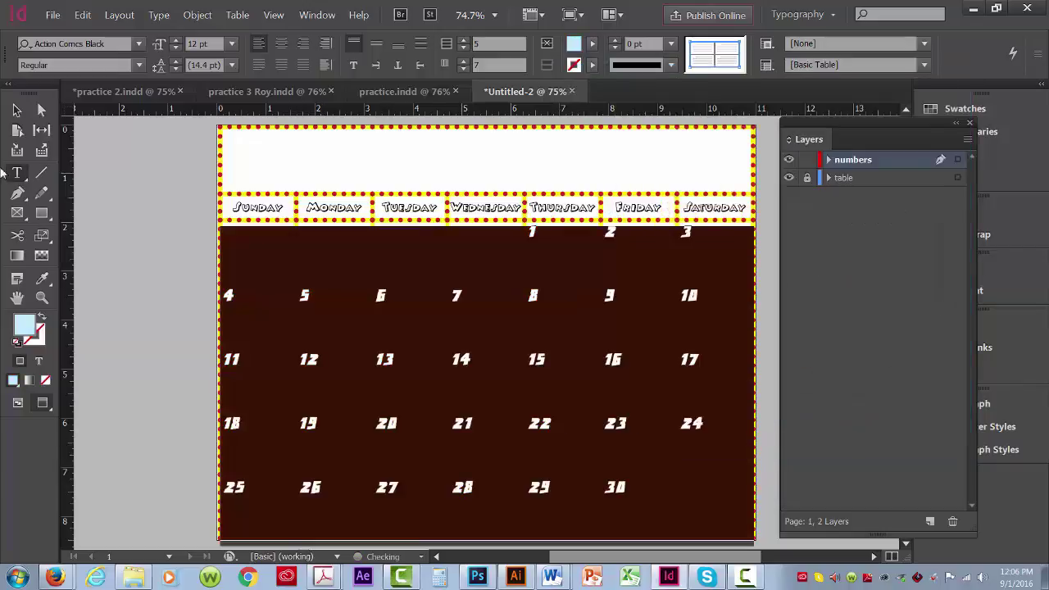
left_click(16, 110)
left_click(174, 254)
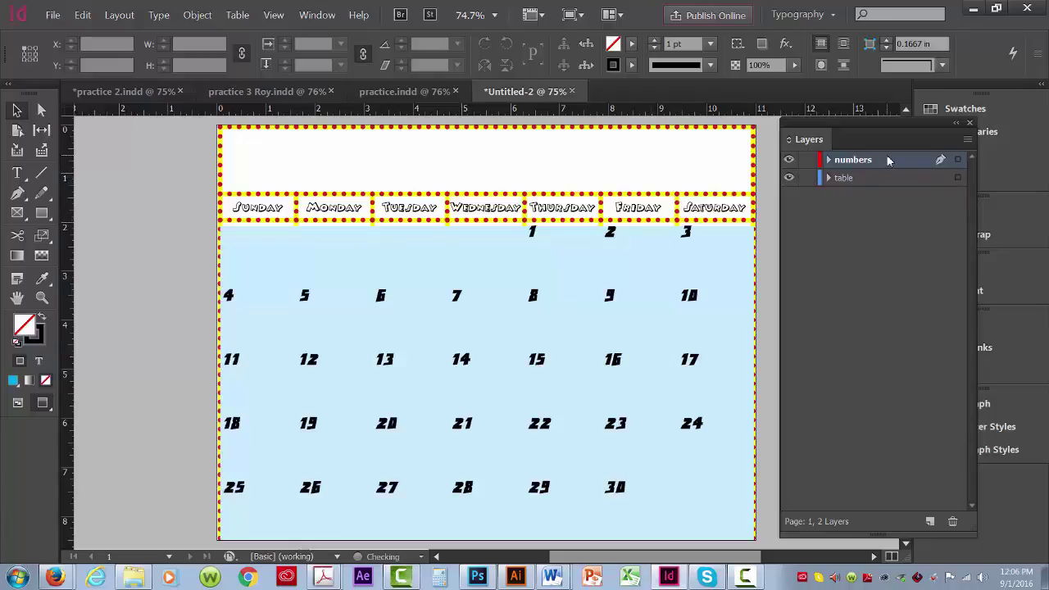
- Move the numbers layer below the table layer and lock the numbers layer
left_click_drag(888, 167, 893, 186)
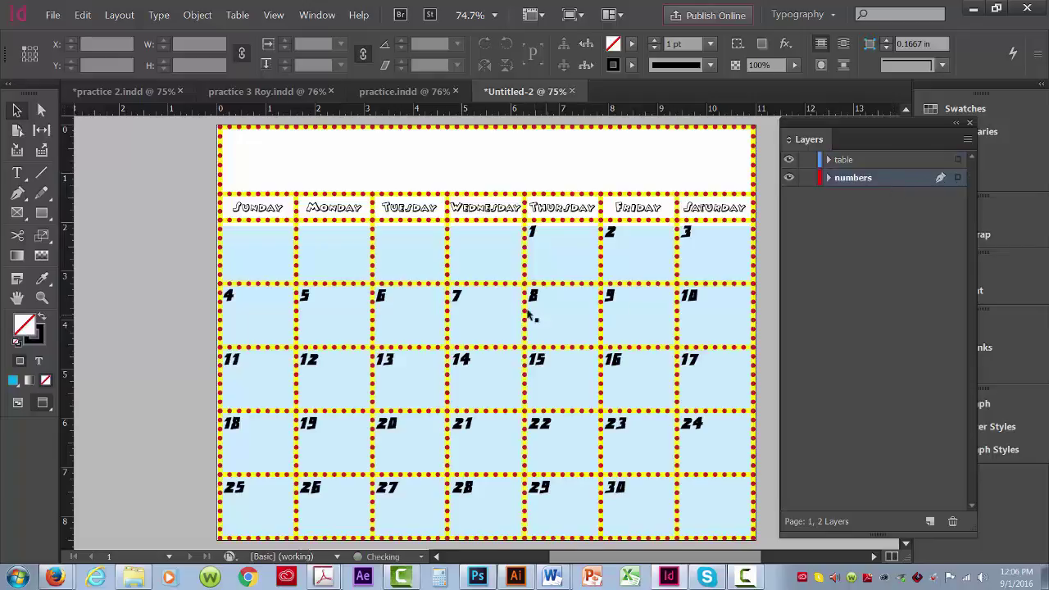
left_click(397, 253)
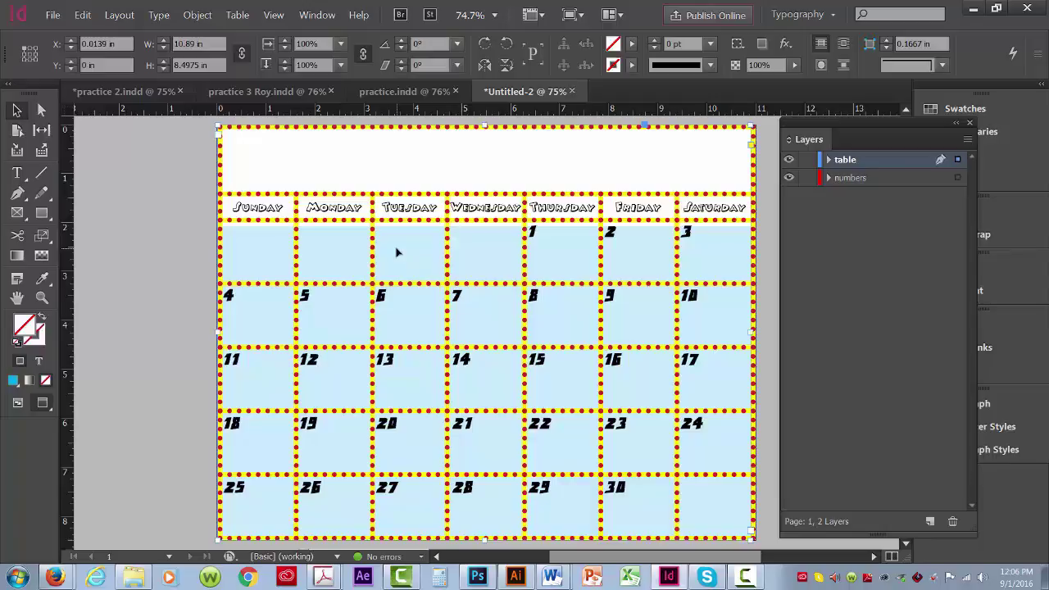
left_click(869, 177)
left_click(807, 177)
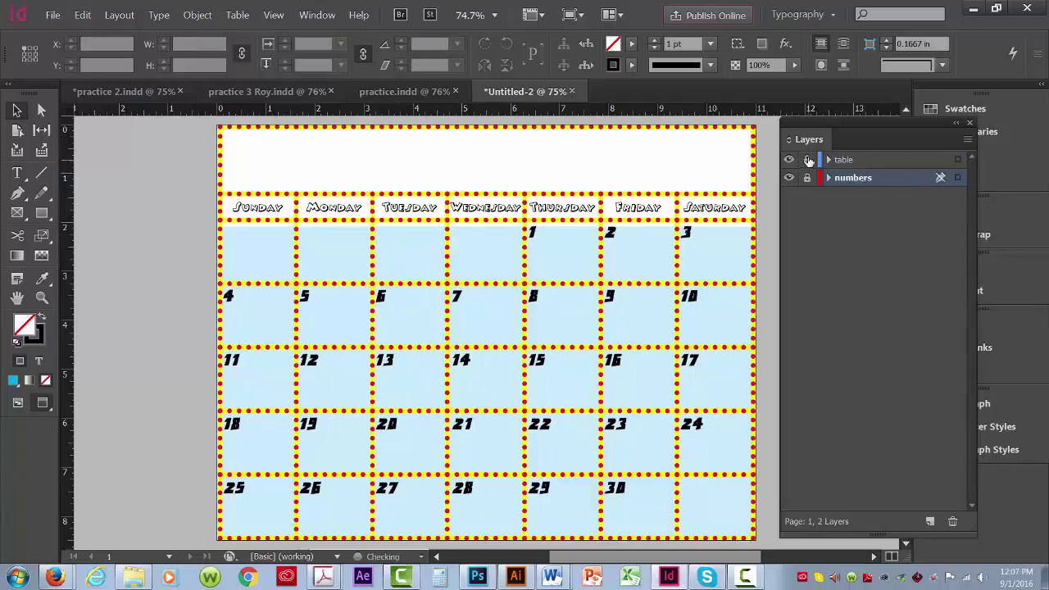
- Select the weekday table on the table layer and add a Drop Shadow effect, toggling the preview to compare
left_click(958, 160)
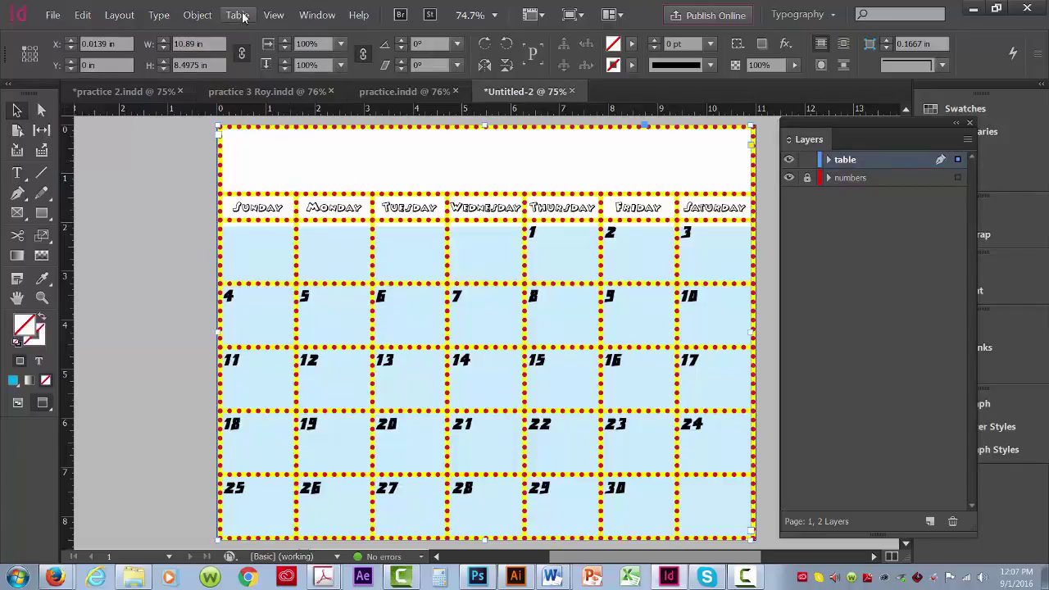
left_click(194, 15)
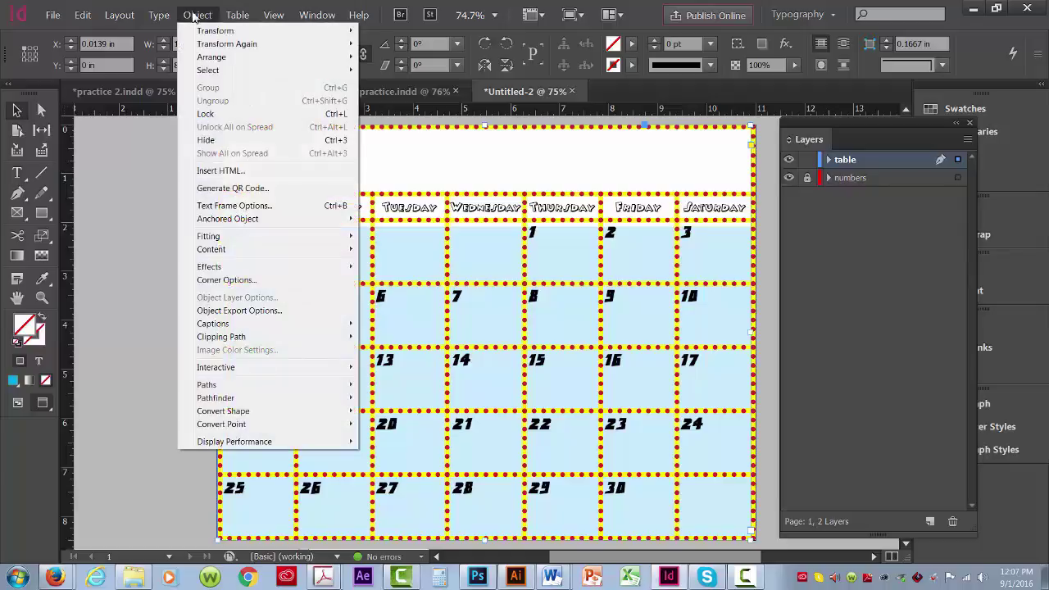
mouse_move(261, 269)
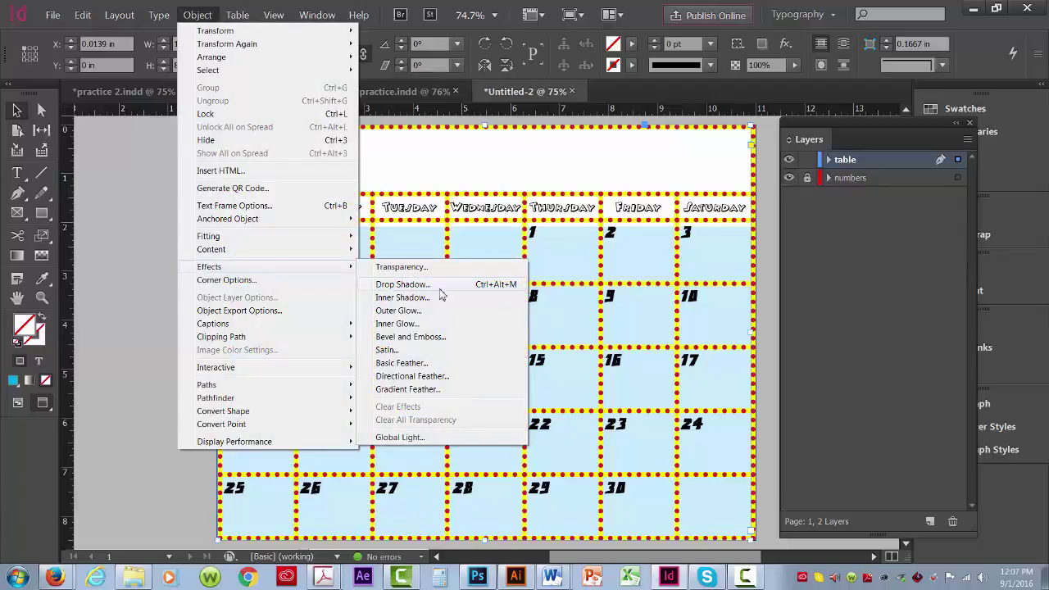
left_click(402, 285)
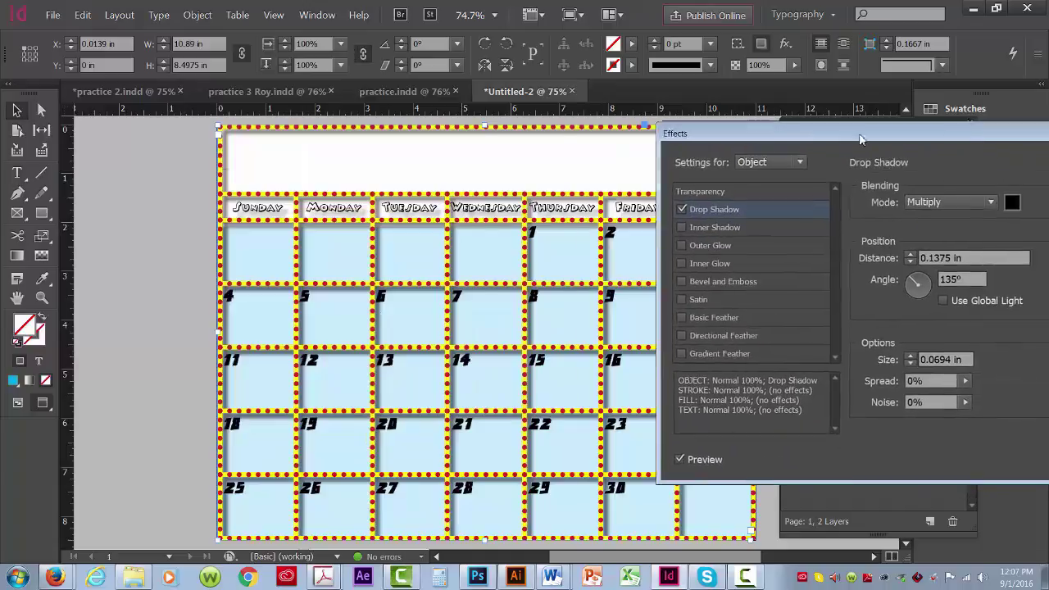
left_click(492, 455)
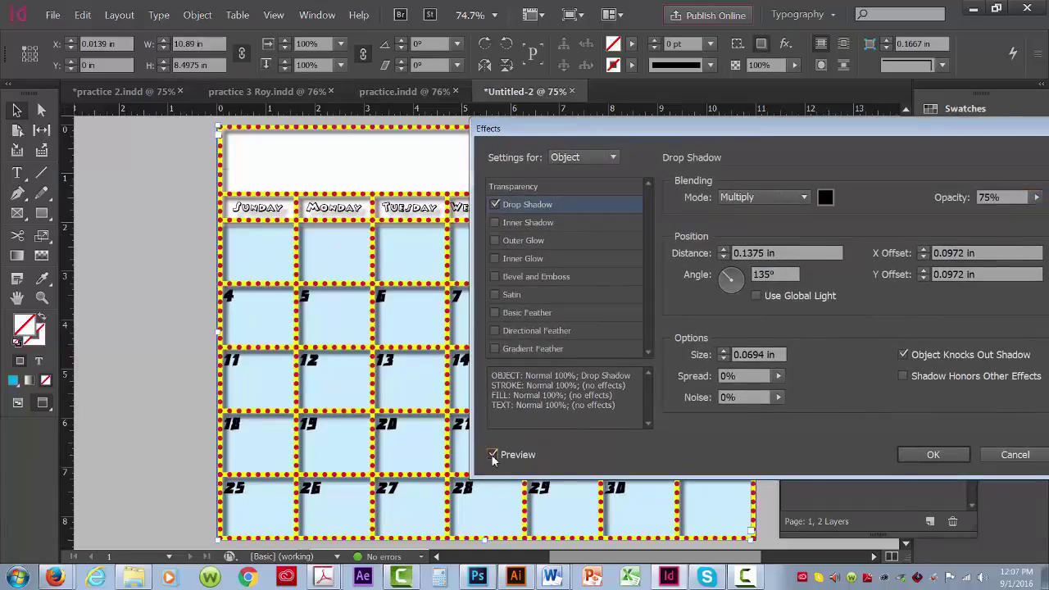
left_click(493, 455)
- Set the table's drop shadow angle to 136° and apply the effect
left_click_drag(671, 131, 678, 172)
left_click(728, 316)
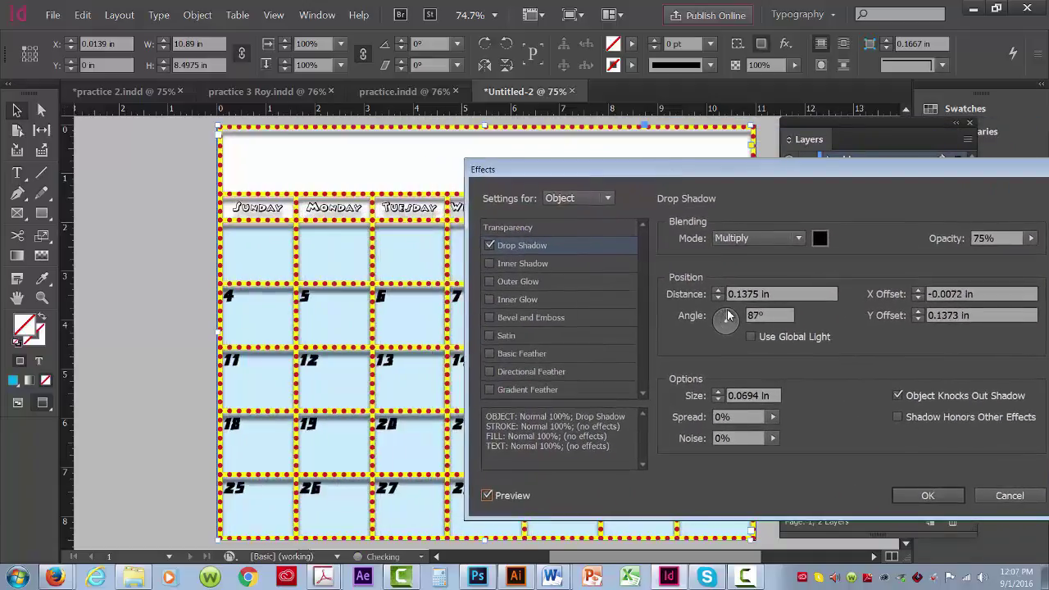
left_click_drag(728, 315, 717, 312)
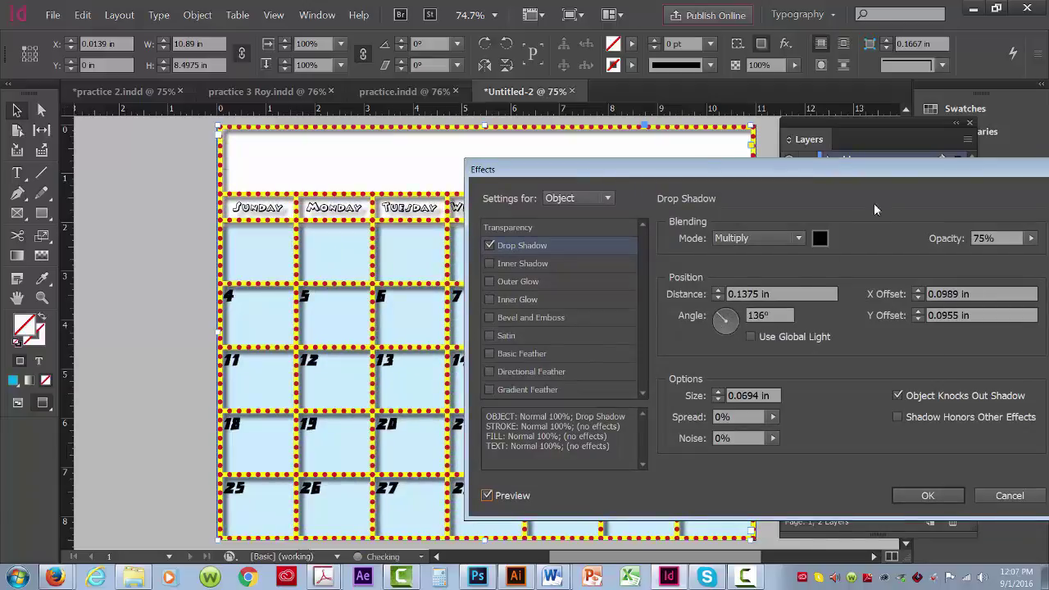
left_click_drag(888, 170, 760, 163)
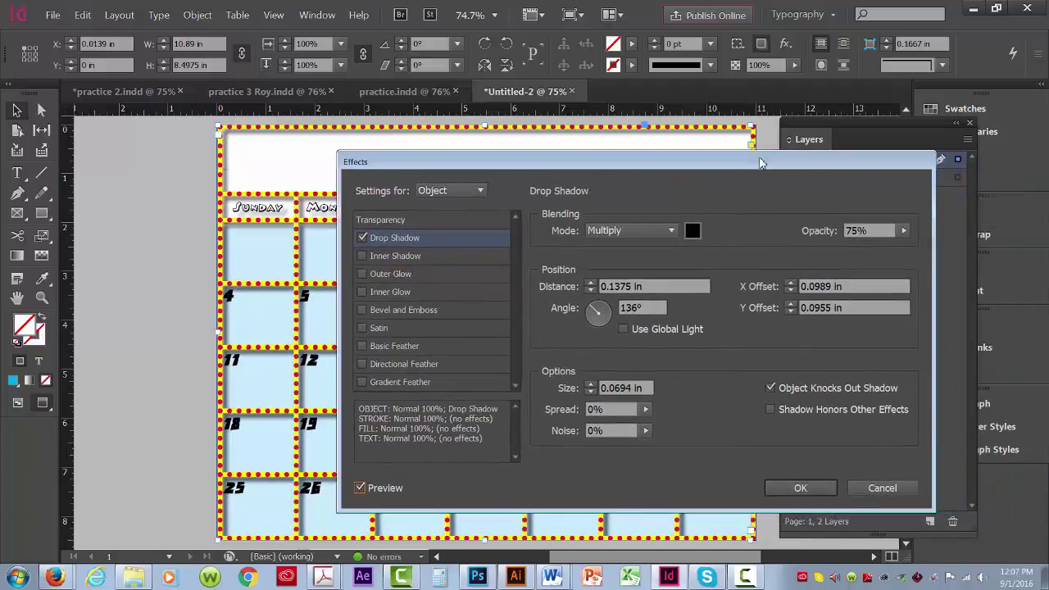
left_click(801, 489)
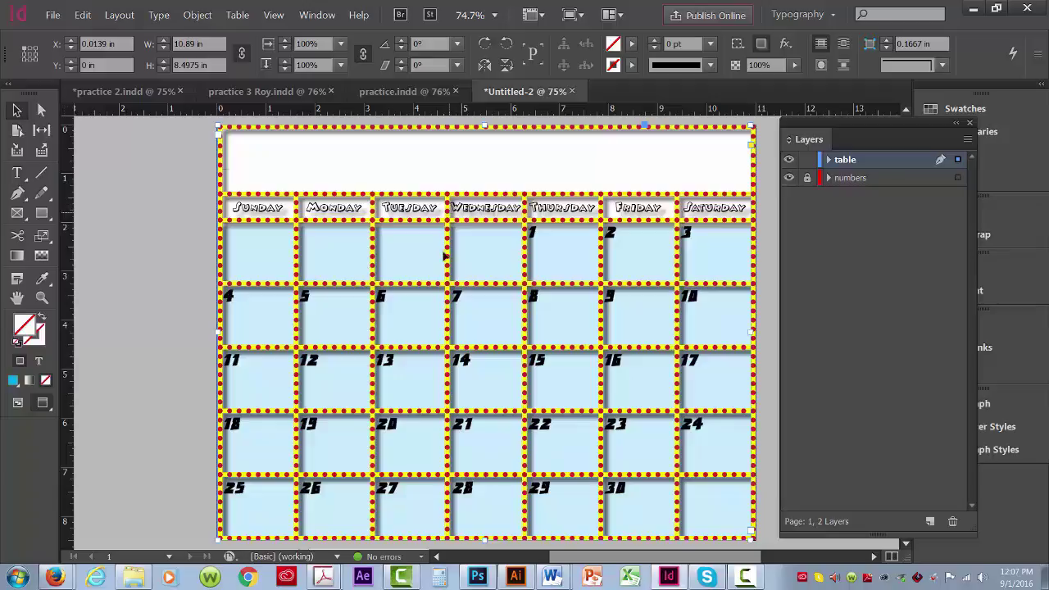
mouse_move(515, 579)
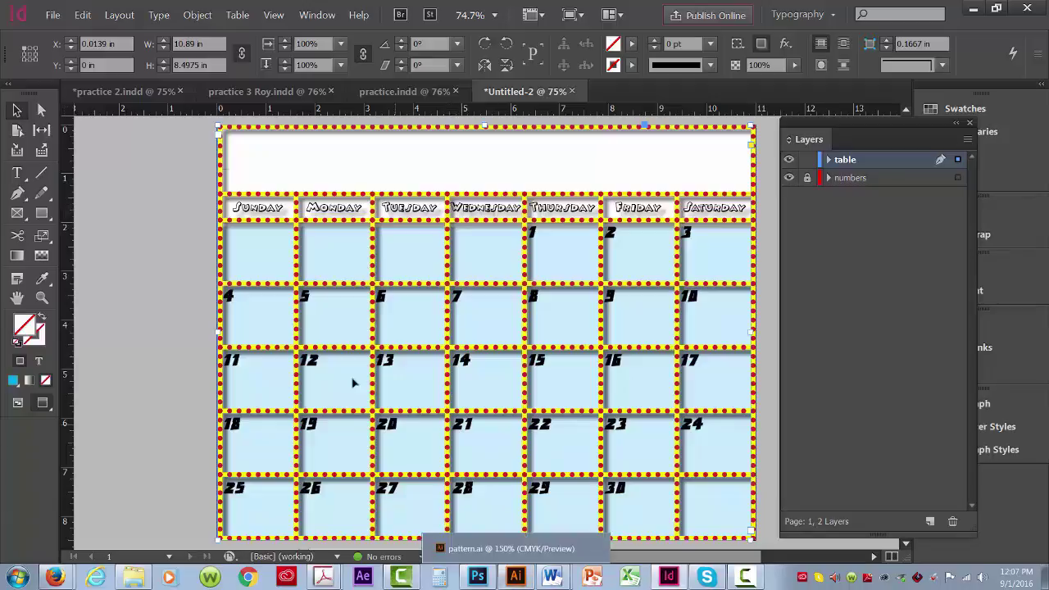
- Deselect the table, switch to Illustrator and create a new document in inches, 11 in wide by 1.38 in high
left_click(167, 177)
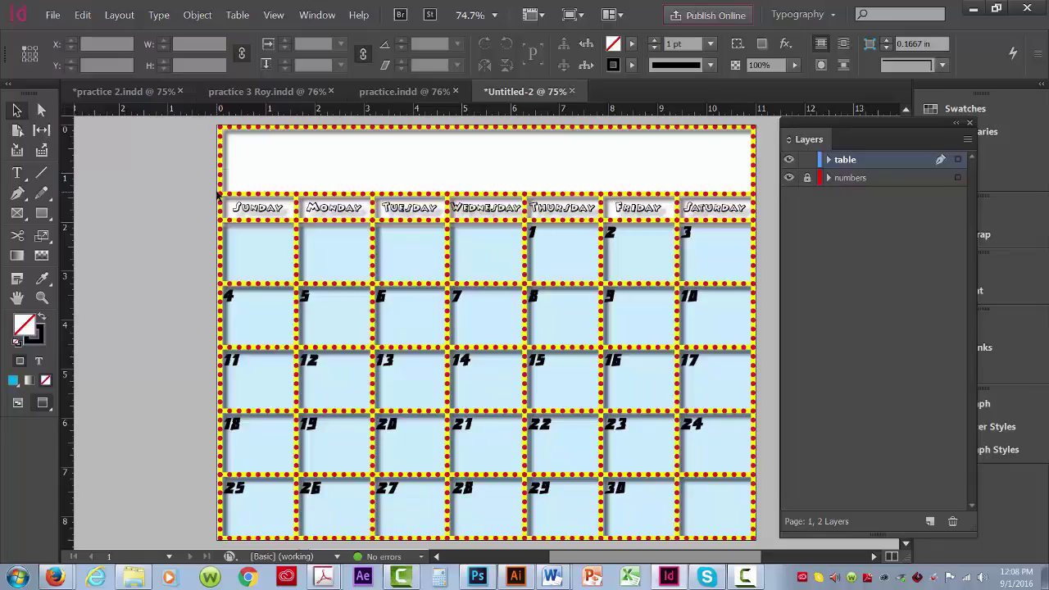
left_click(516, 577)
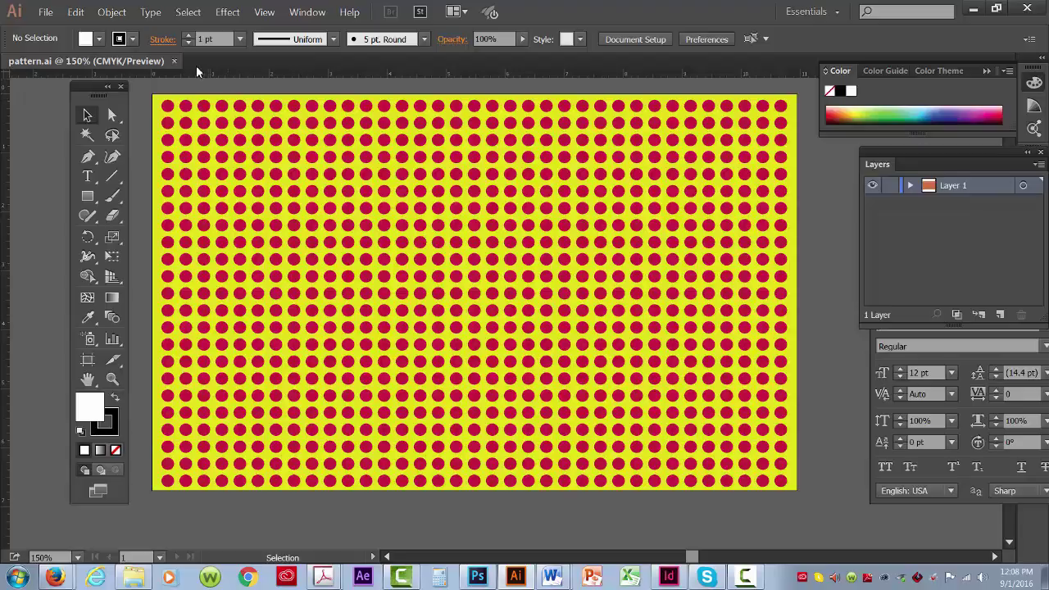
left_click(45, 12)
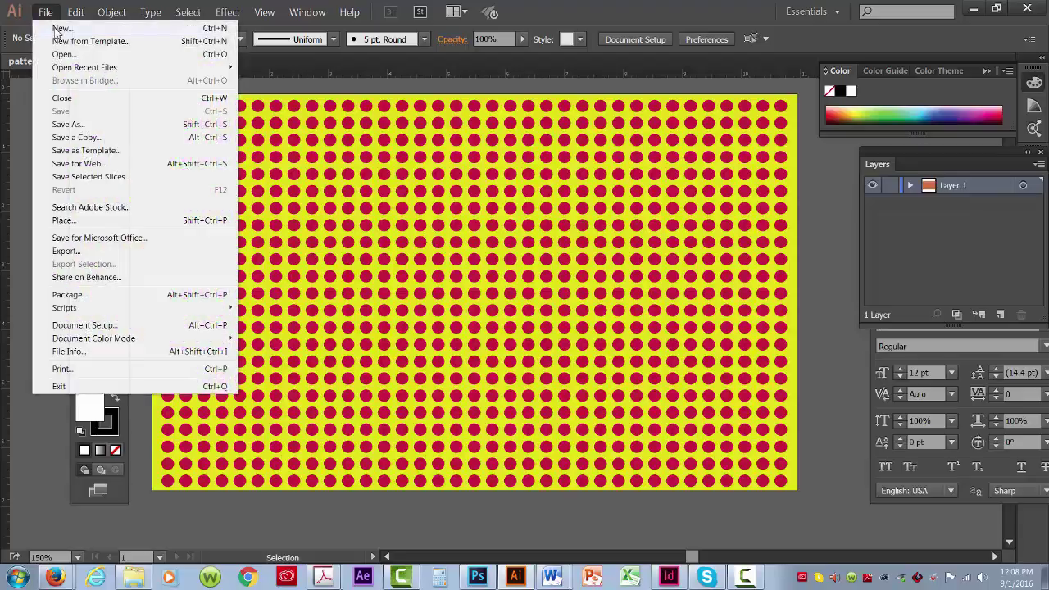
left_click(57, 30)
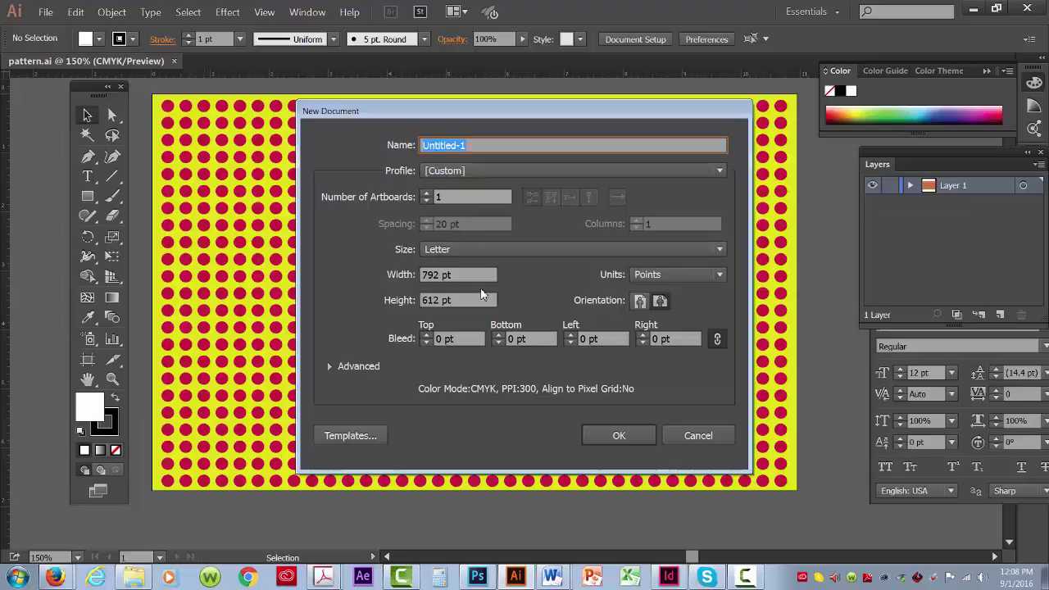
left_click(665, 275)
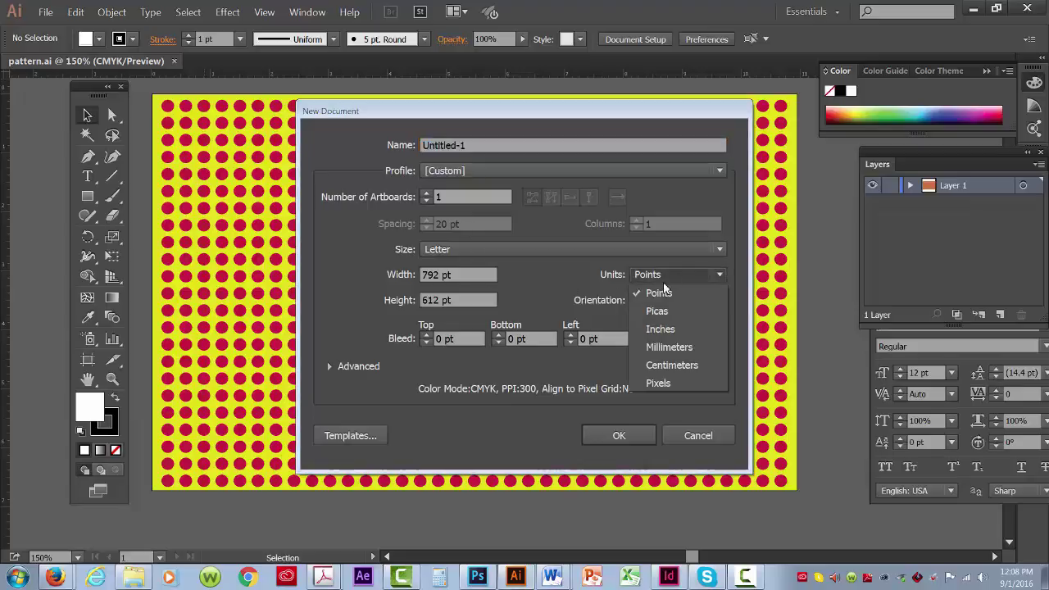
left_click(661, 329)
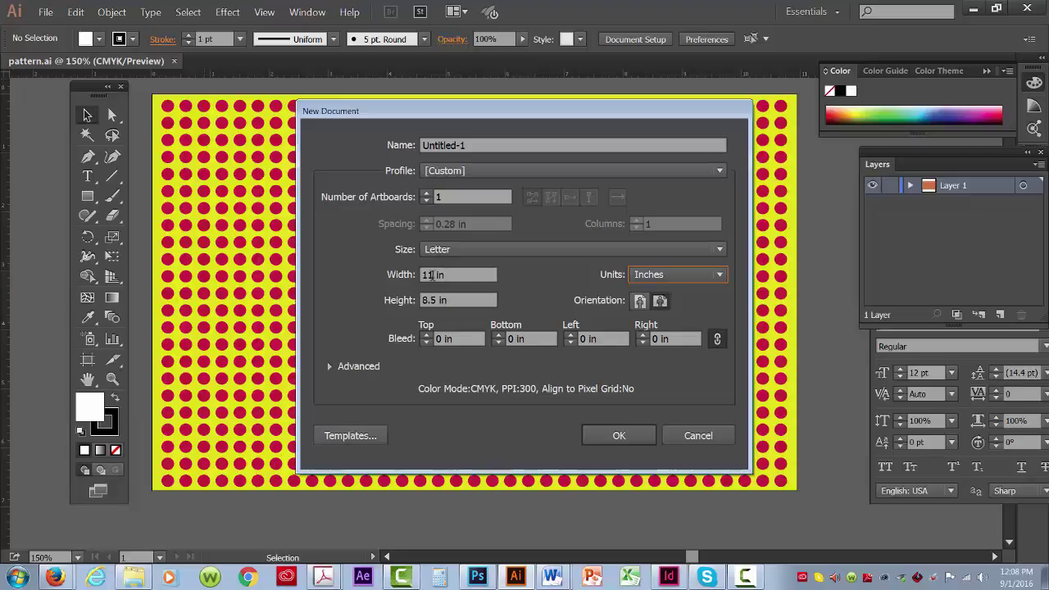
left_click(424, 300)
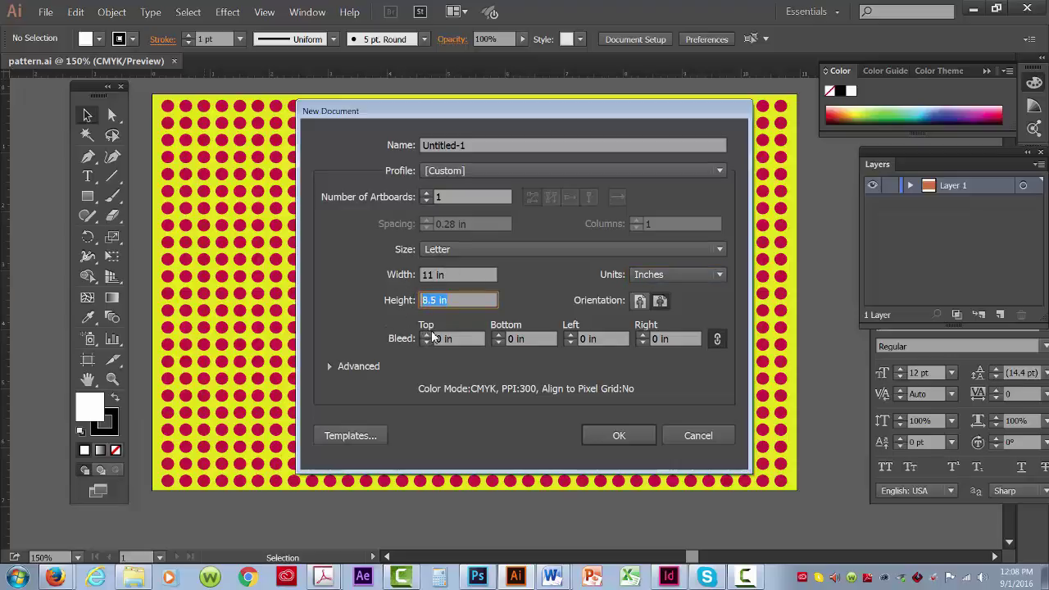
type("1.38")
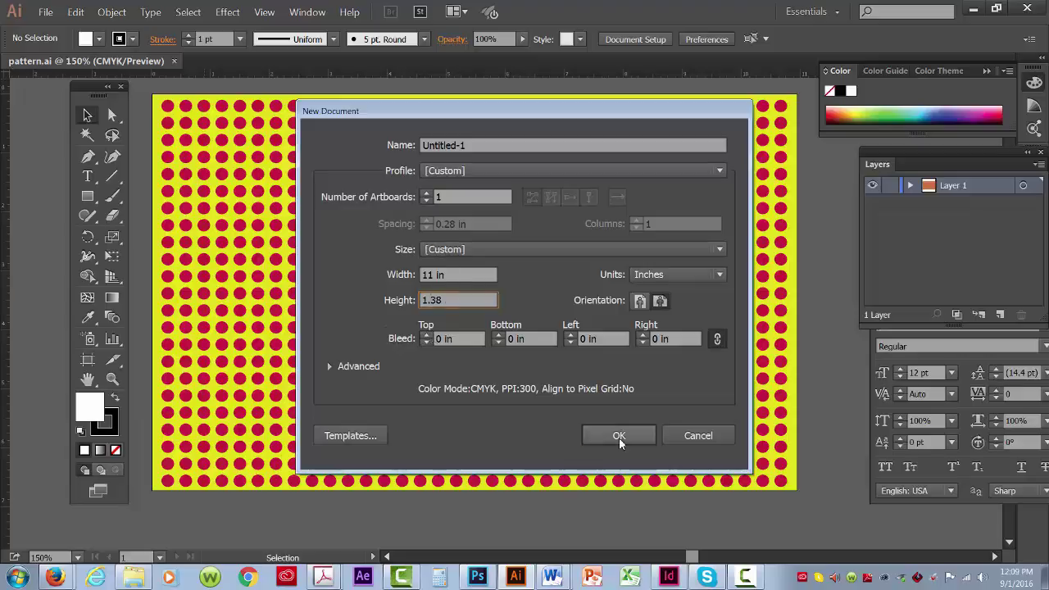
left_click(619, 438)
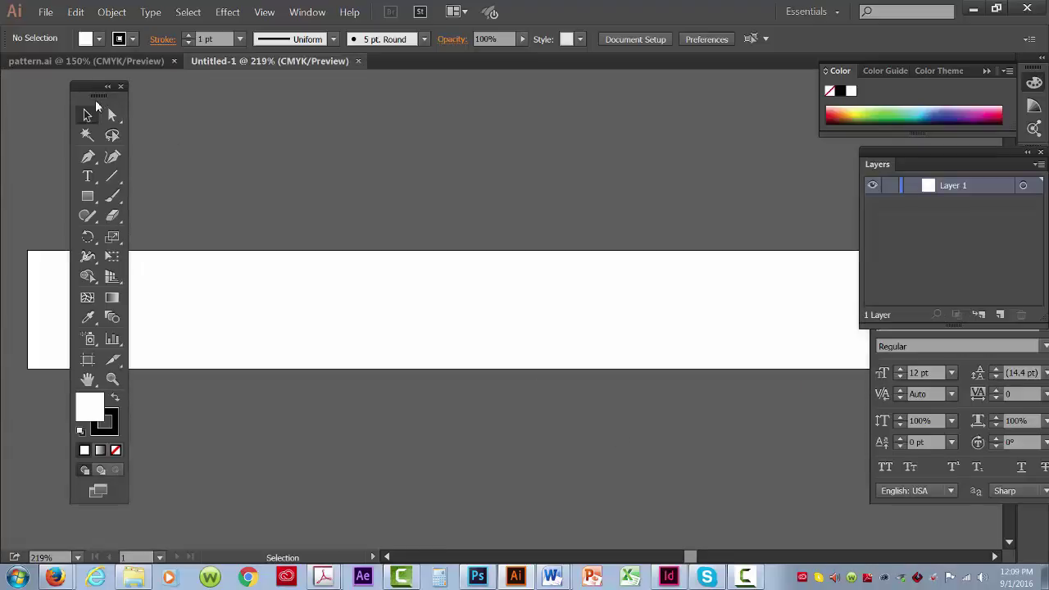
- Draw a small circle about 0.11 in across just inside the artboard's upper-left corner with the Ellipse tool
left_click_drag(95, 95, 738, 131)
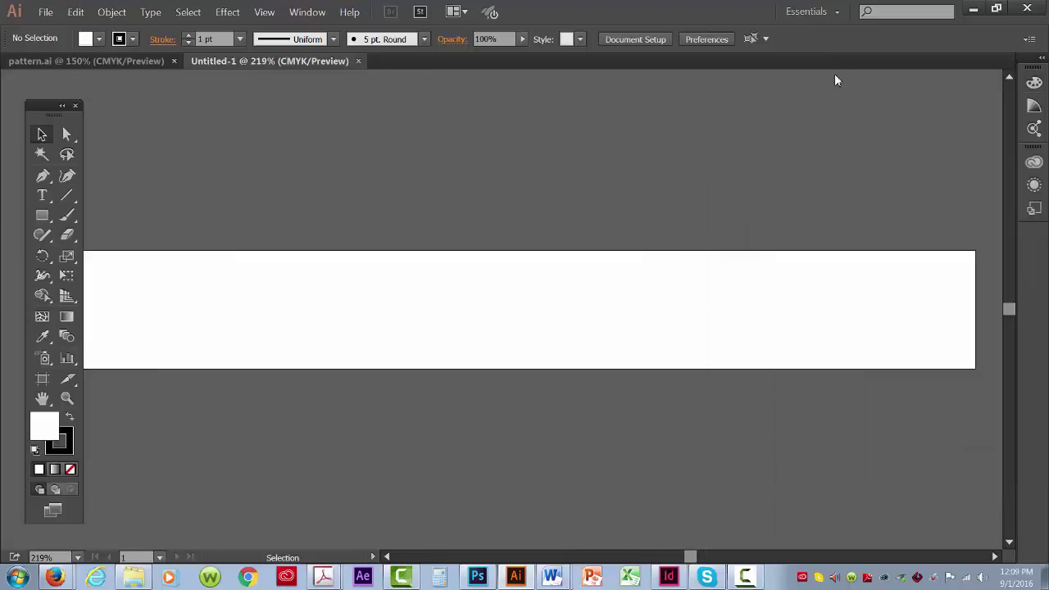
left_click_drag(41, 215, 88, 255)
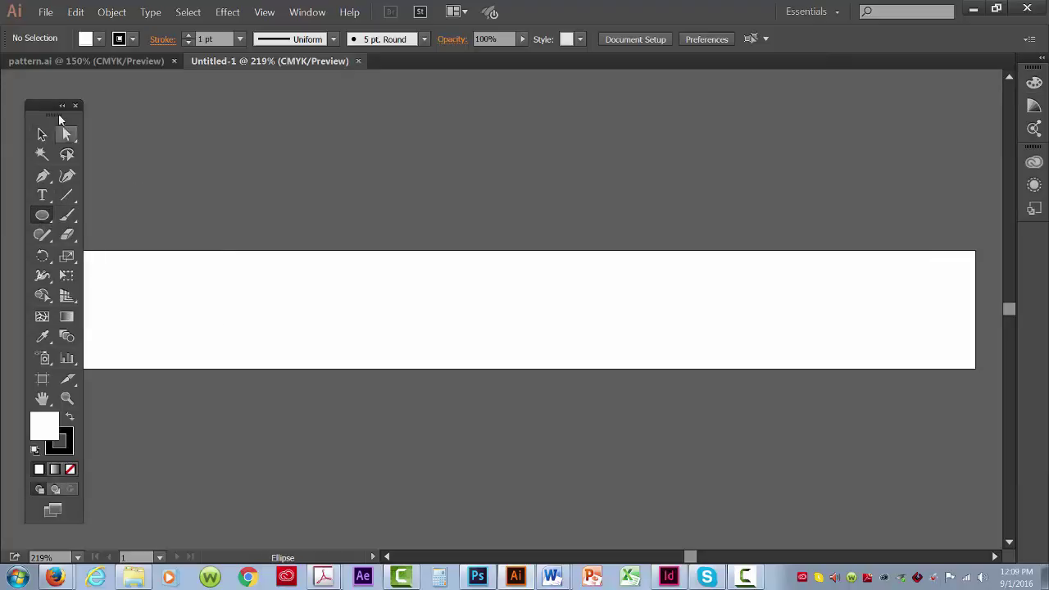
left_click_drag(77, 112, 389, 126)
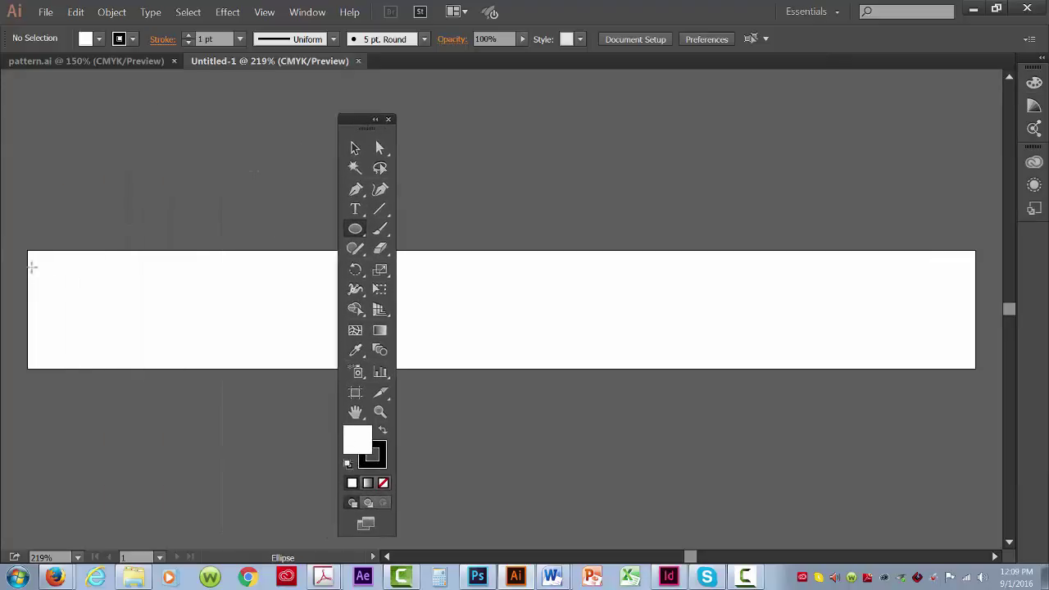
left_click(51, 264, "ctrl")
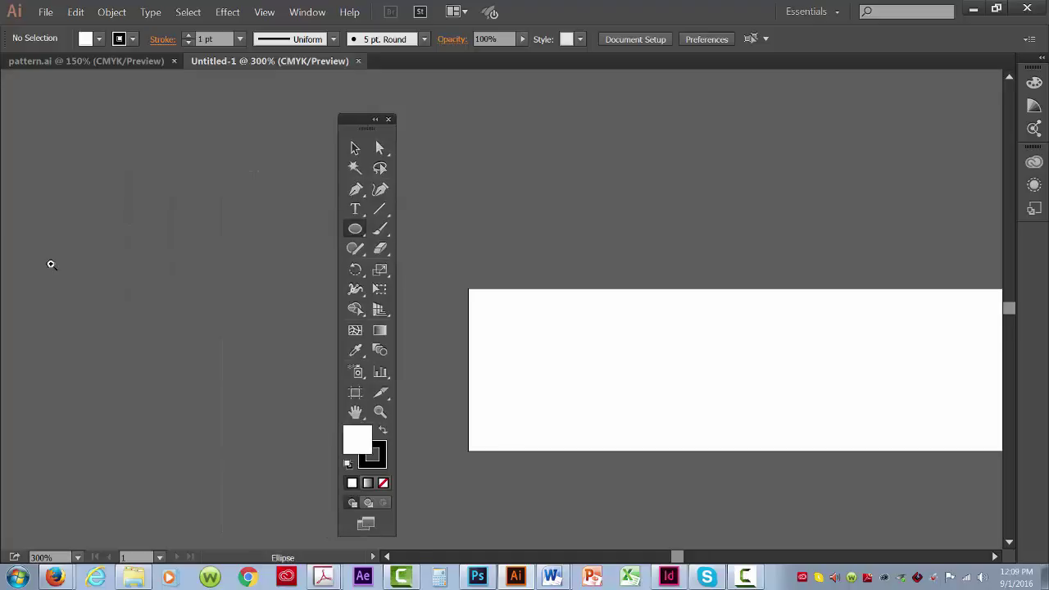
left_click_drag(499, 320, 177, 289)
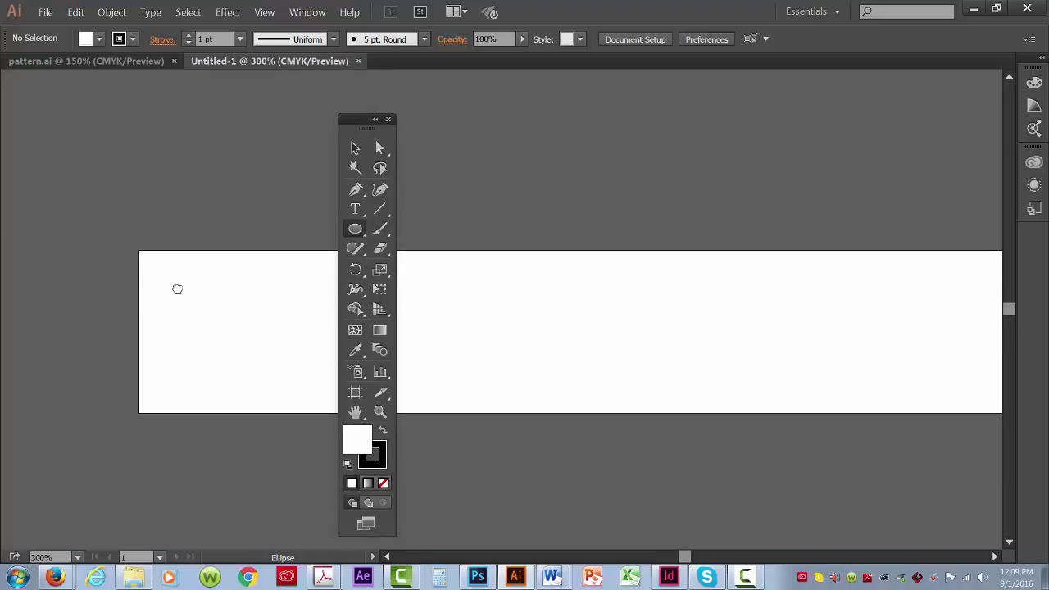
left_click_drag(296, 284, 260, 267)
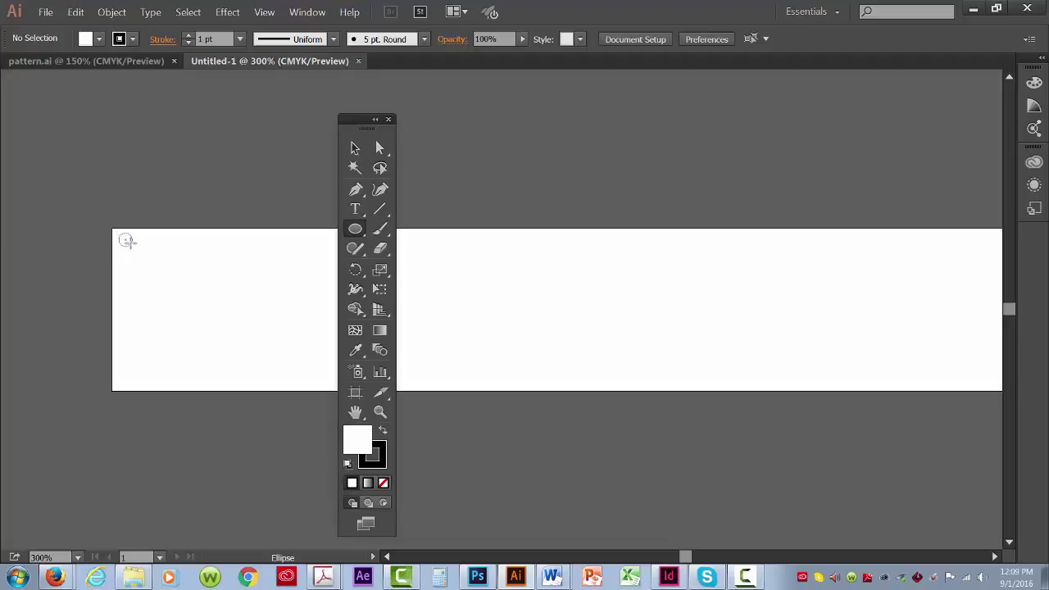
left_click_drag(120, 232, 133, 248)
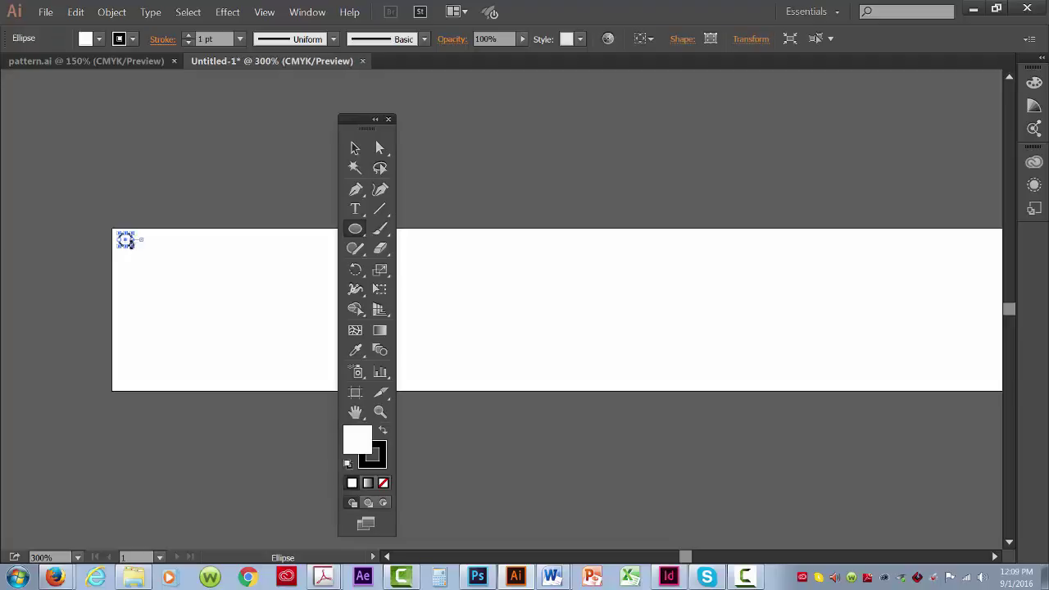
left_click(382, 449)
left_click(383, 483)
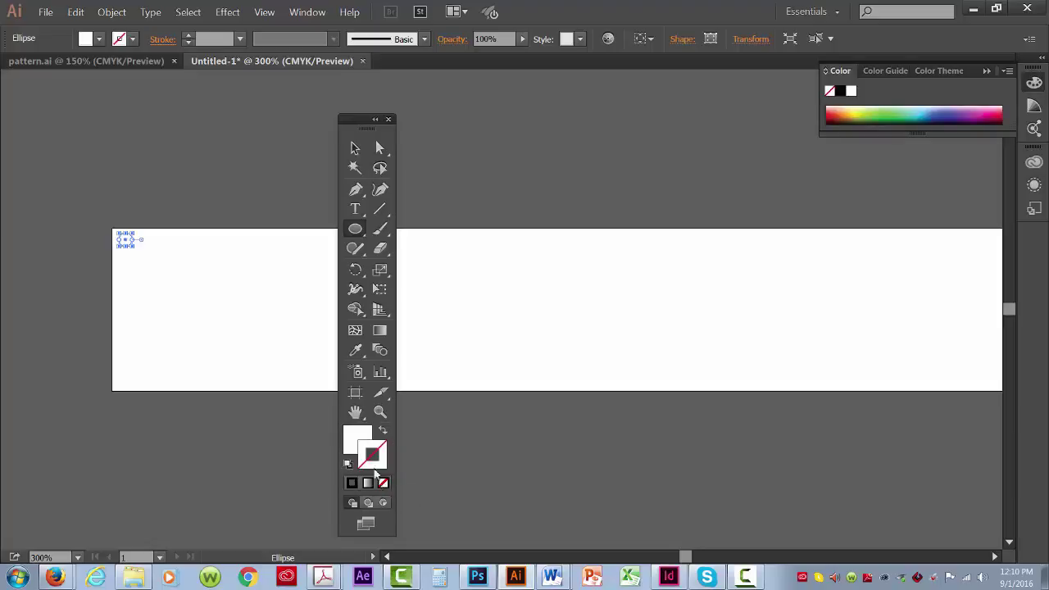
left_click(358, 443)
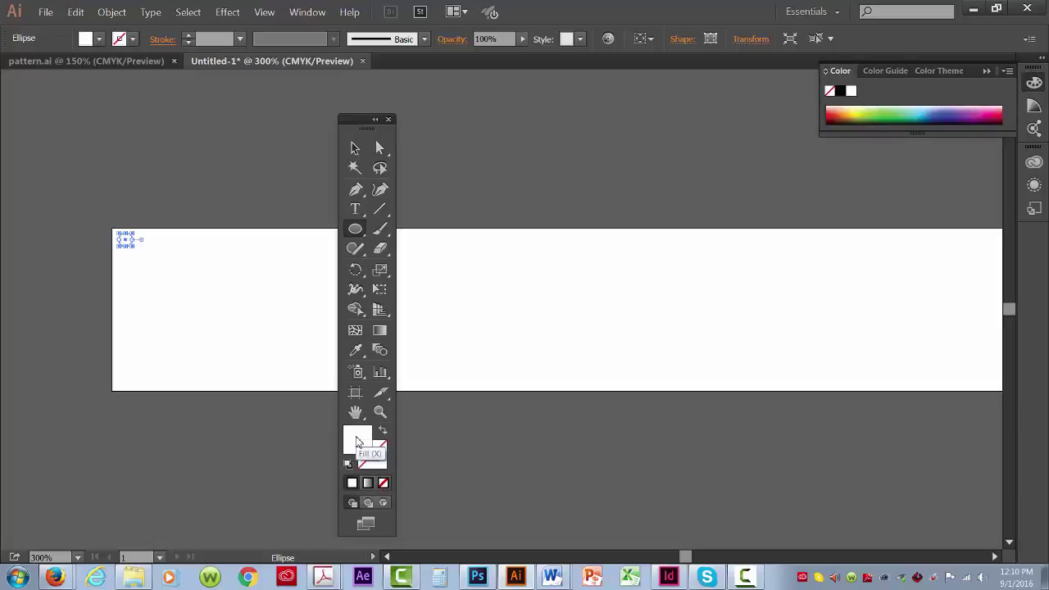
double_click(359, 443)
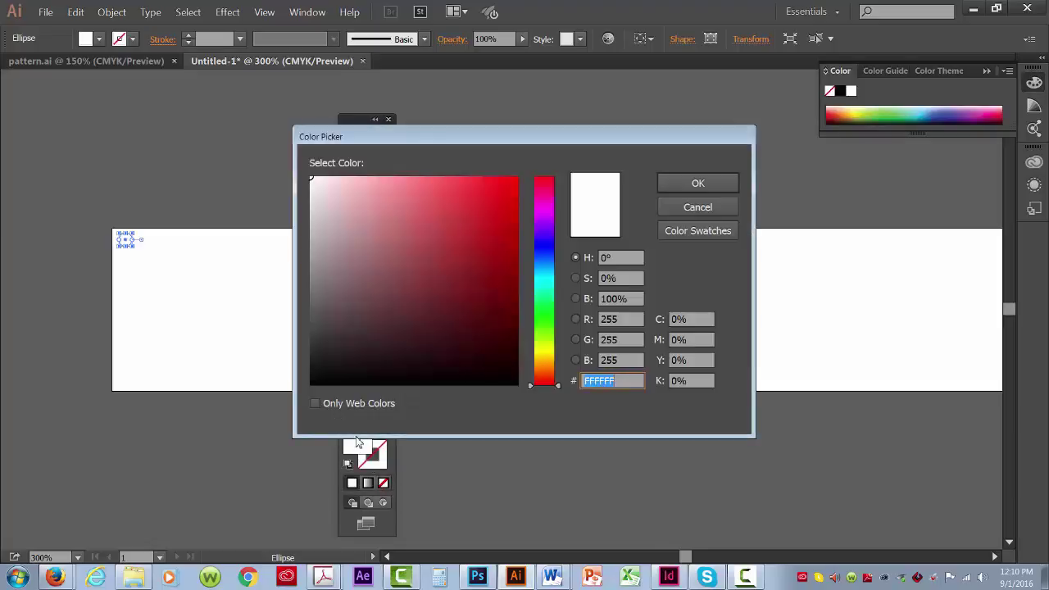
left_click(514, 178)
left_click(705, 182)
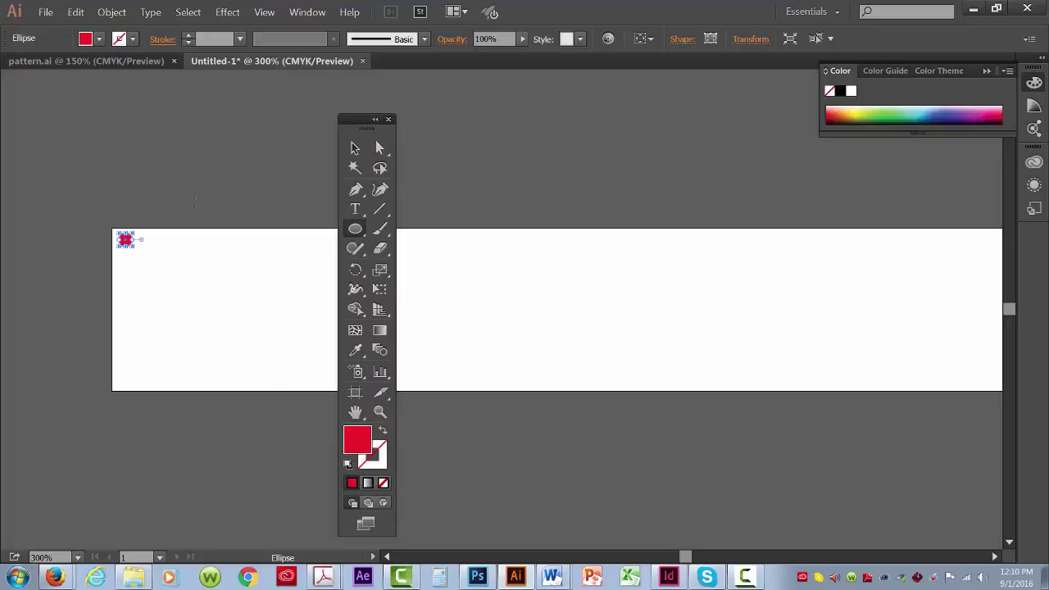
left_click_drag(351, 122, 45, 109)
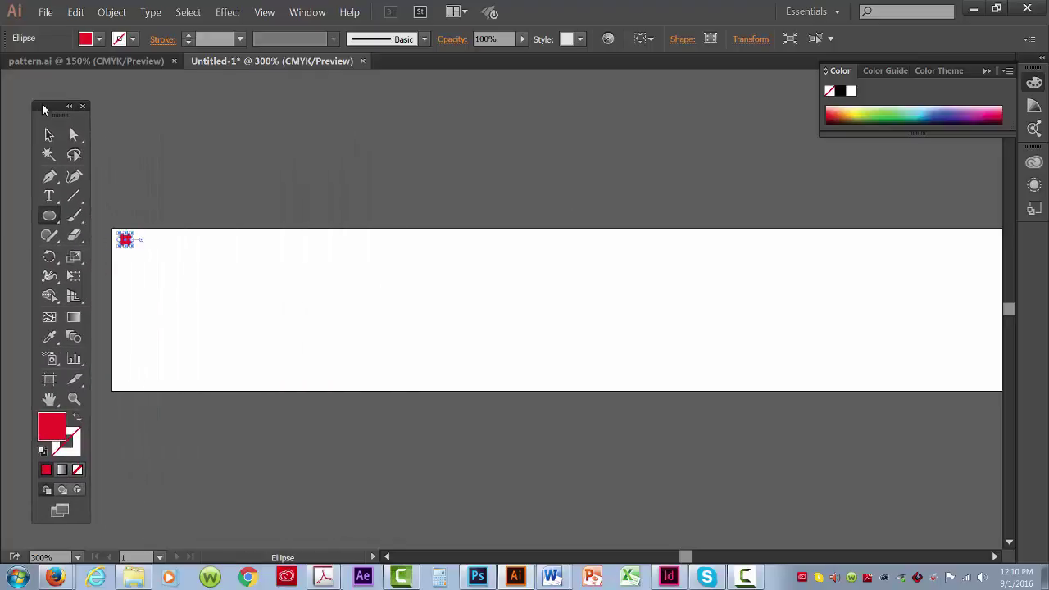
key("ctrl+equal")
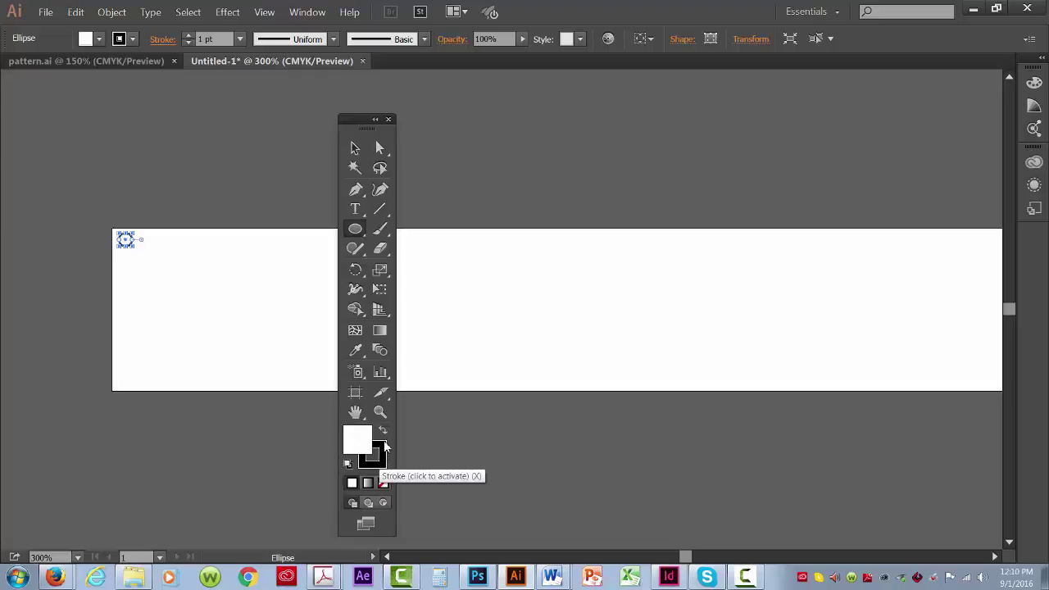
- Remove the small circle's stroke and fill it with red F90606
left_click(384, 449)
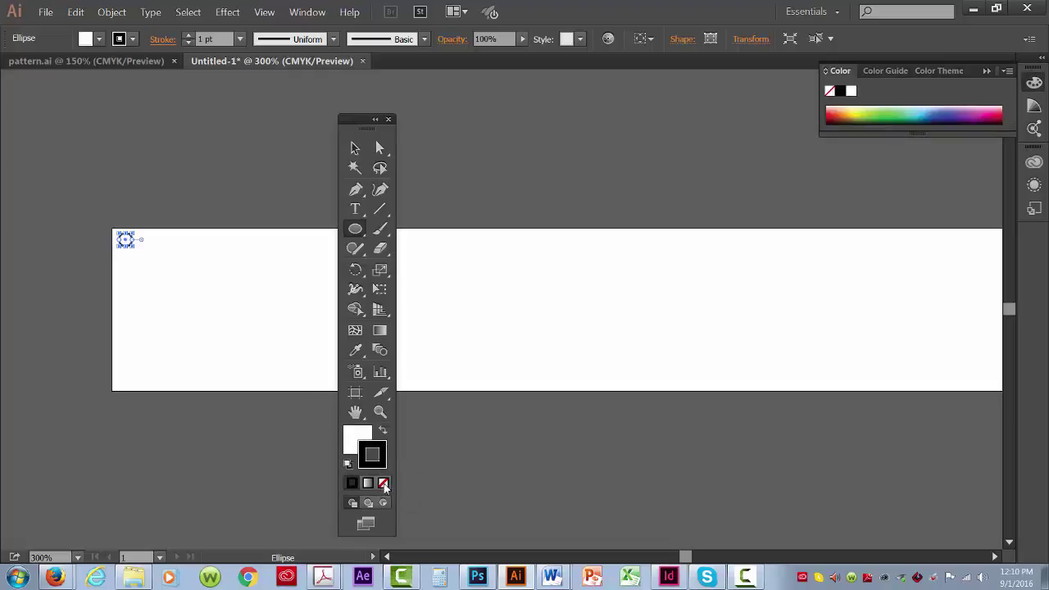
left_click(383, 483)
left_click(358, 444)
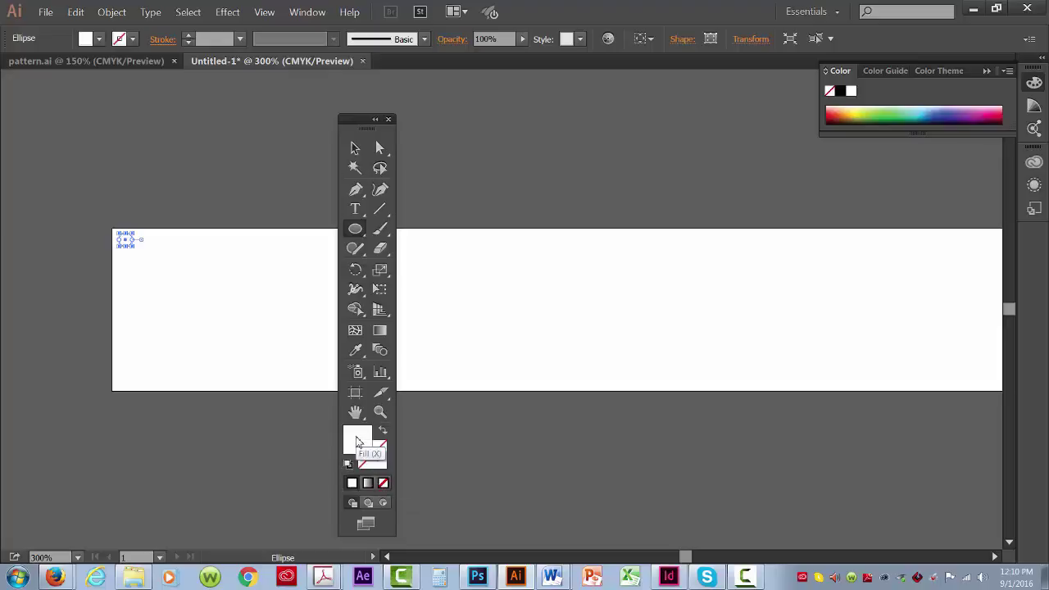
double_click(358, 443)
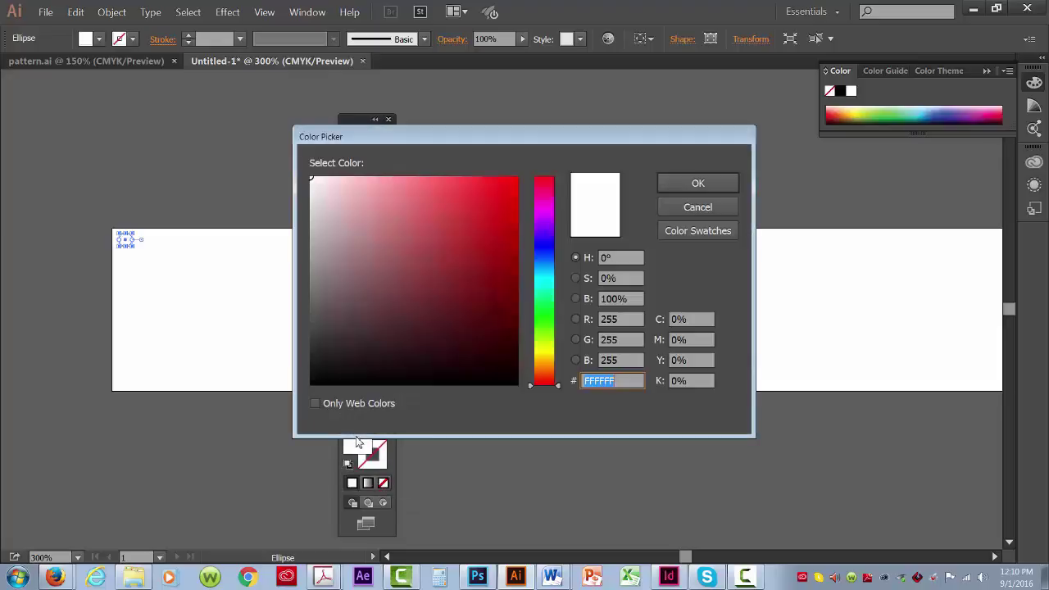
left_click(513, 178)
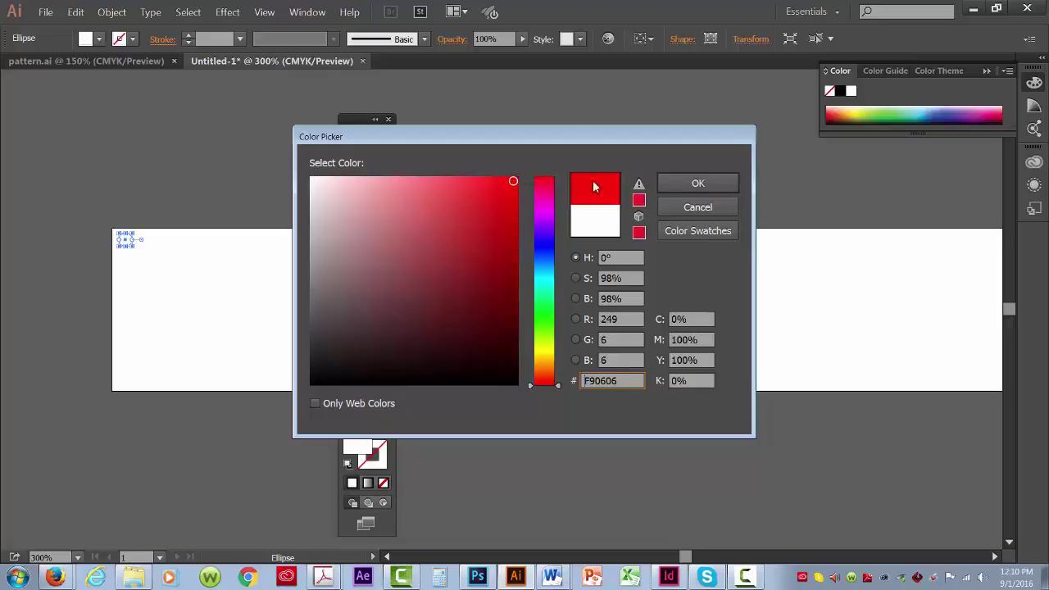
left_click(674, 181)
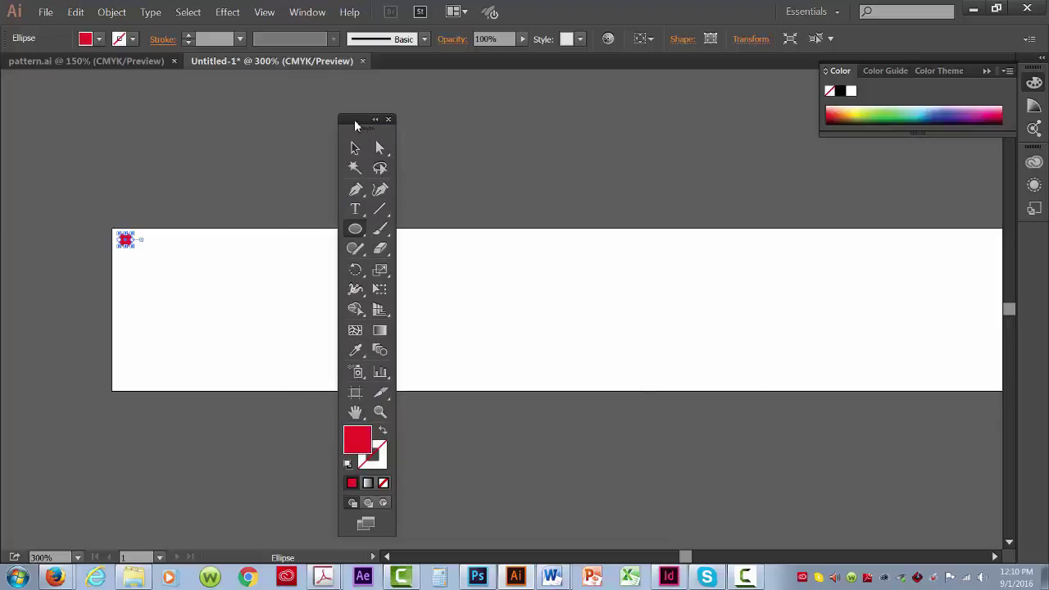
left_click_drag(366, 127, 60, 114)
- Try enlarging the red circle to about 0.137 in from its center, and undo the resize
left_click(218, 265, "ctrl")
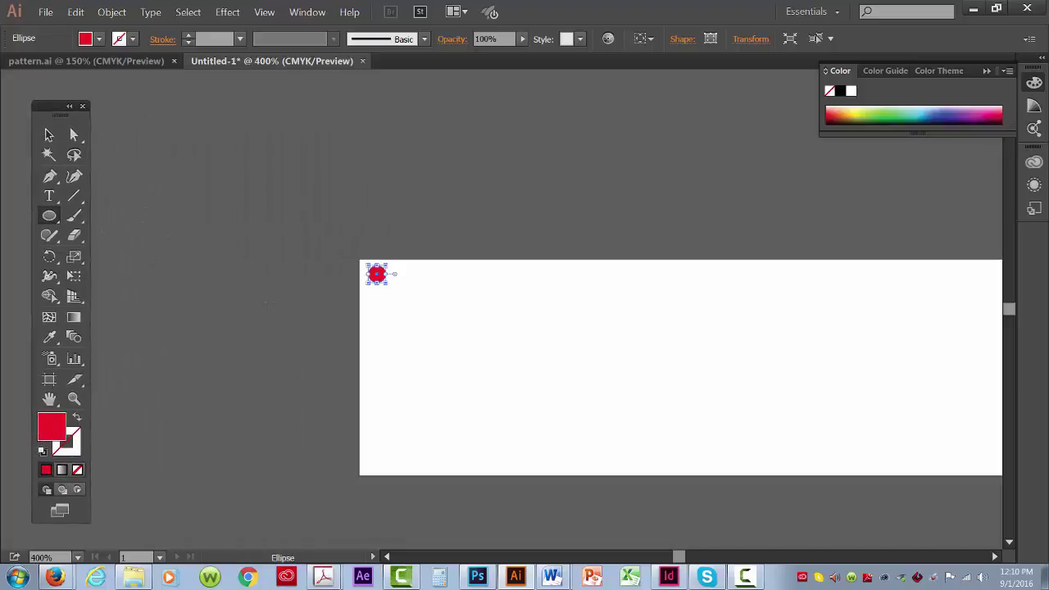
left_click(47, 132)
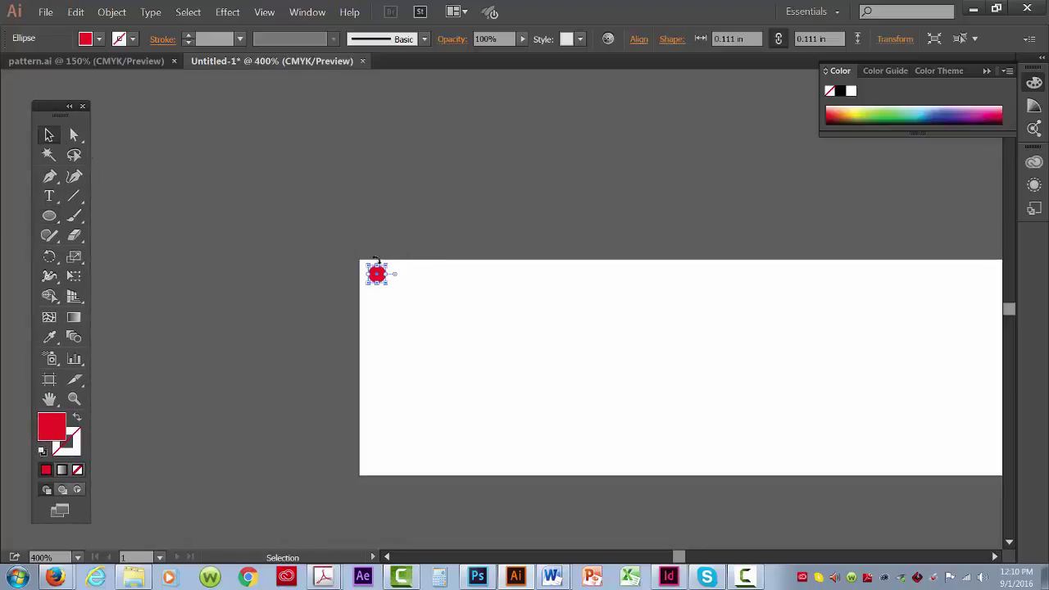
left_click_drag(385, 273, 387, 273)
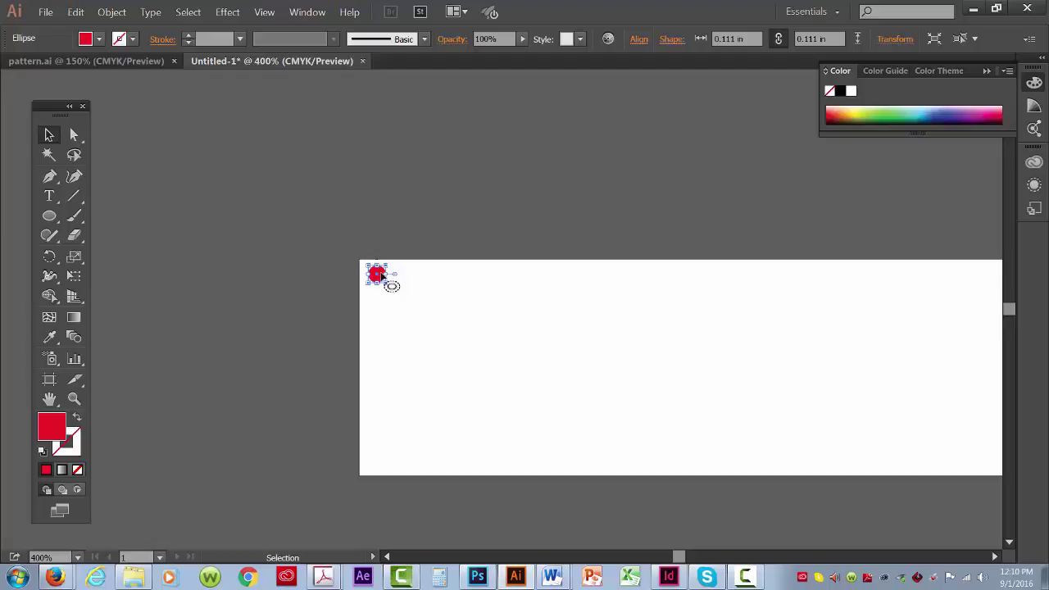
left_click_drag(388, 284, 391, 280)
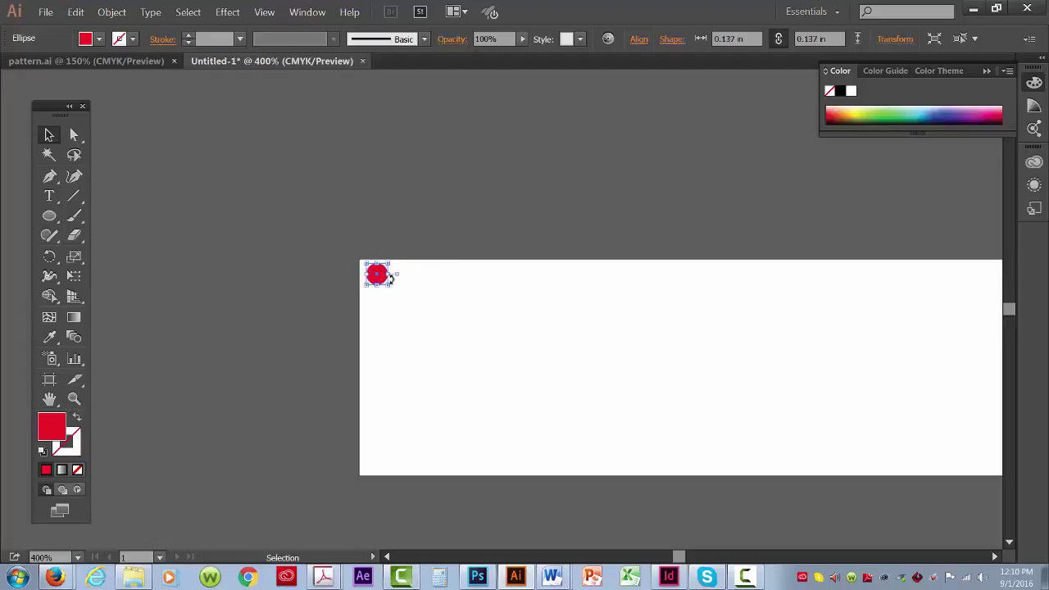
key("ctrl+z")
- Duplicate the red circle horizontally, placing the copy just to the right of the original with a small gap
left_click(396, 287, "ctrl")
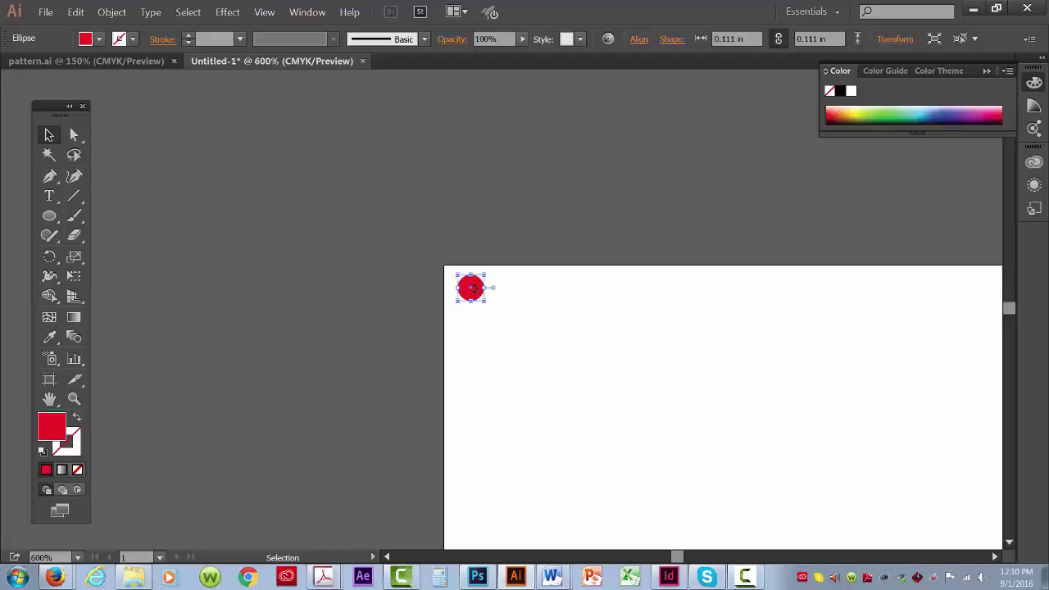
left_click_drag(474, 291, 508, 287)
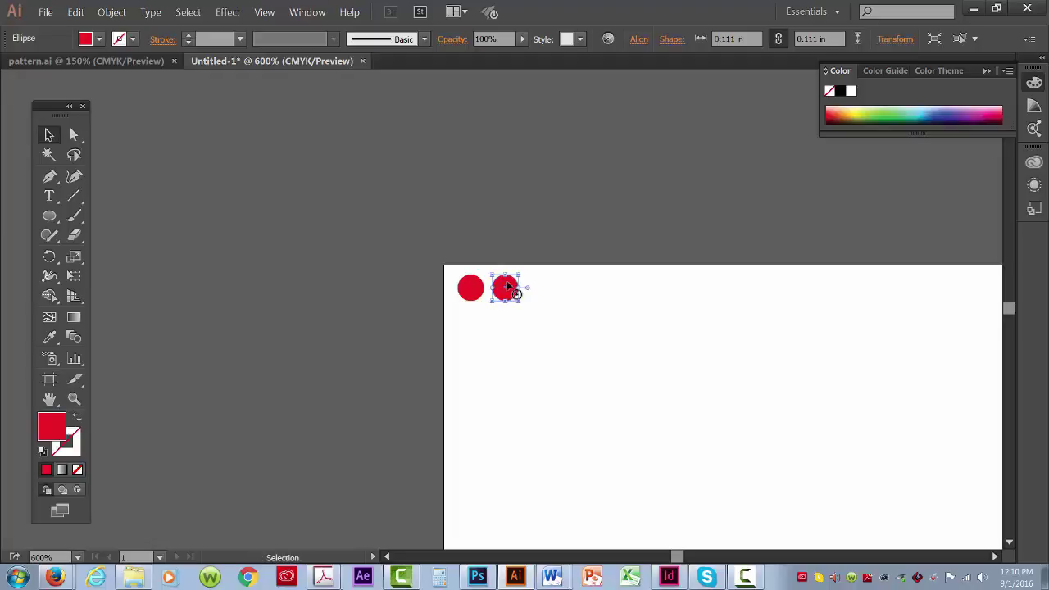
left_click(571, 392, "ctrl+alt")
left_click(571, 391, "ctrl+alt")
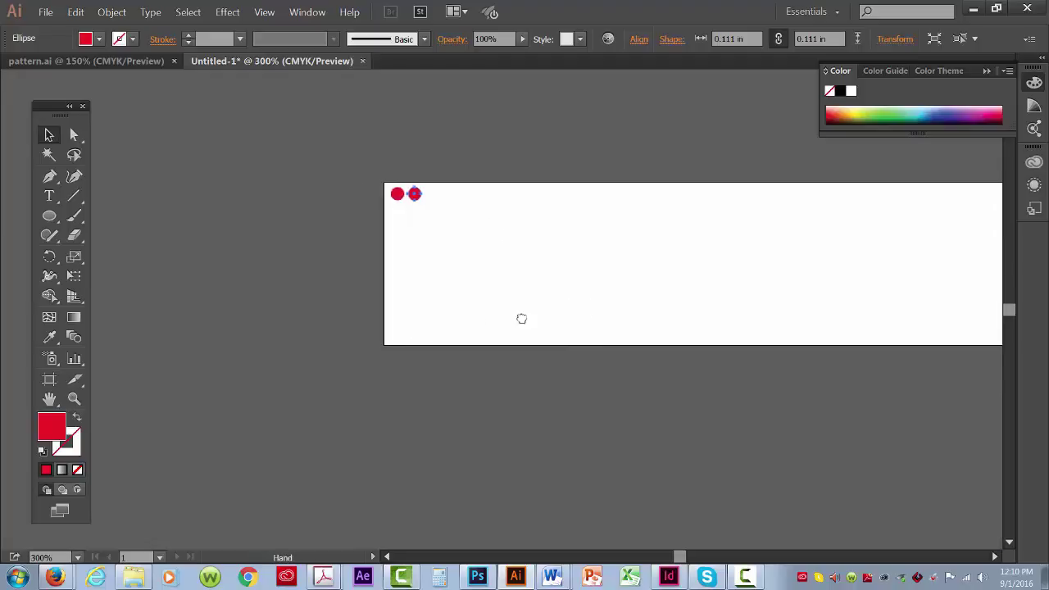
left_click_drag(520, 317, 318, 328)
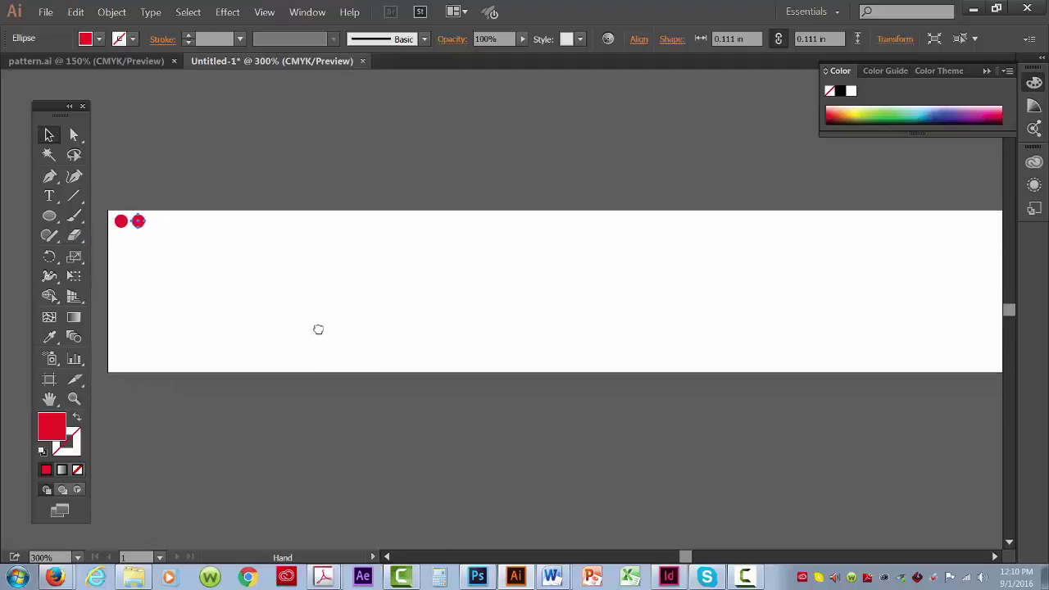
- Repeat the circle duplication until an evenly spaced row of red dots spans the full width of the artboard
scroll(326, 329, "down", 2)
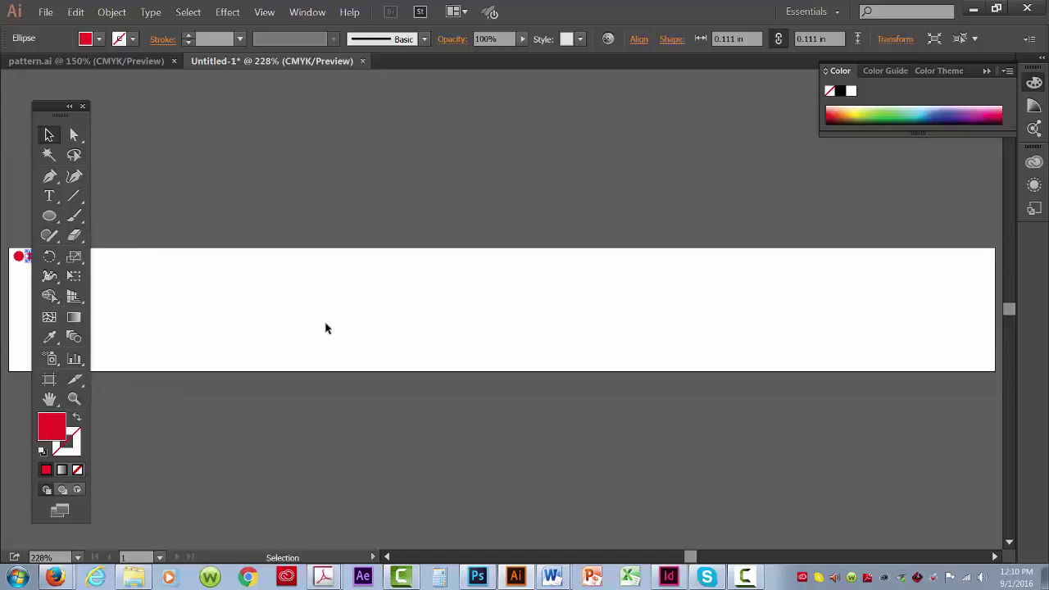
key("a")
key("ctrl+d")
key("ctrl+d")
key("ctrl+d")
key("ctrl+d")
key("ctrl+d")
key("ctrl+d")
key("ctrl+d")
key("ctrl+d")
key("ctrl+d")
key("ctrl+d")
key("ctrl+d")
key("ctrl+d")
key("ctrl+d")
key("ctrl+d")
key("ctrl+d")
key("ctrl+d")
key("ctrl+d")
key("ctrl+d")
key("ctrl+d")
key("ctrl+d")
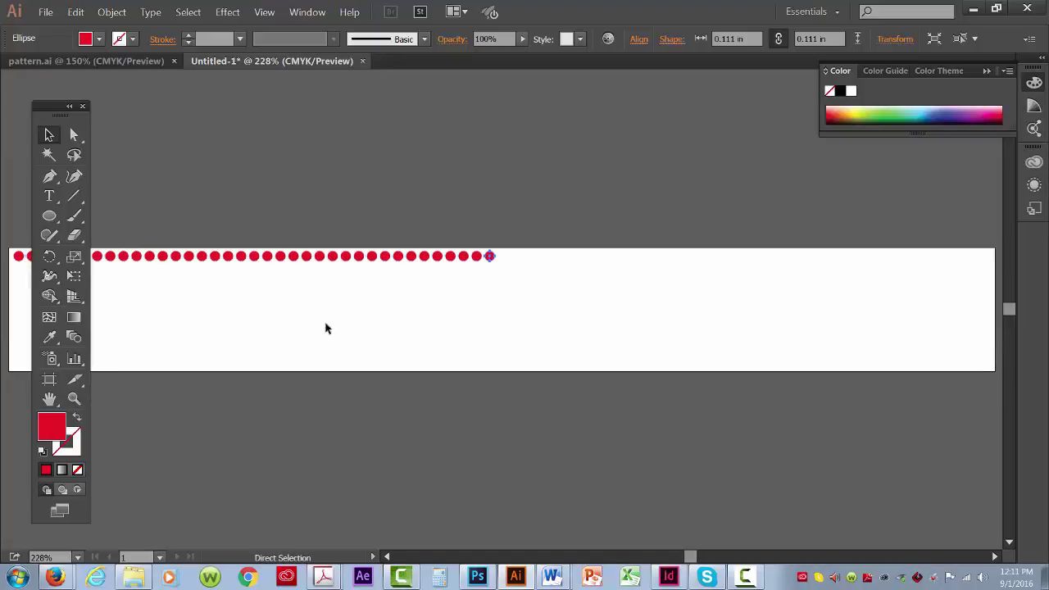
key("ctrl+d")
key("ctrl+d")
key("ctrl+d")
key("ctrl+d")
key("ctrl+d")
key("ctrl+d")
key("ctrl+d")
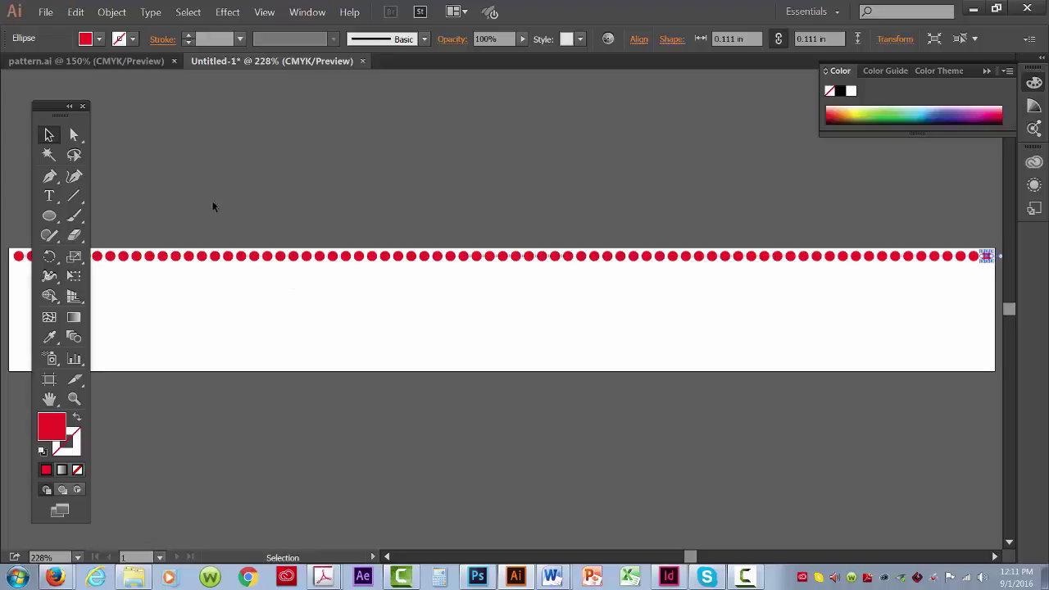
left_click(82, 106)
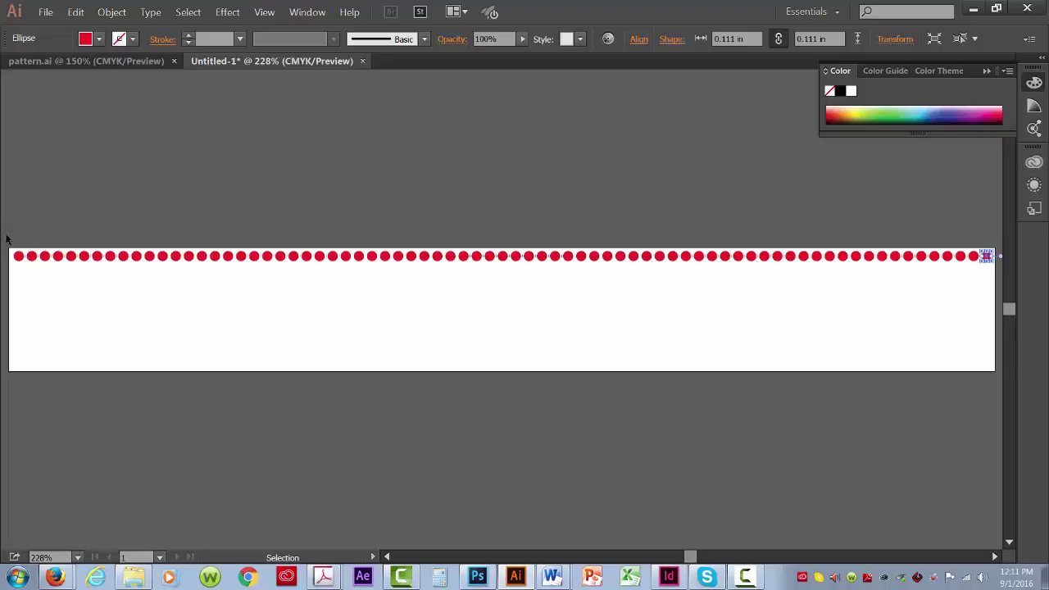
- Duplicate the entire row of red dots straight down, placing the copy just below the first row with a small gap
key("ctrl+a")
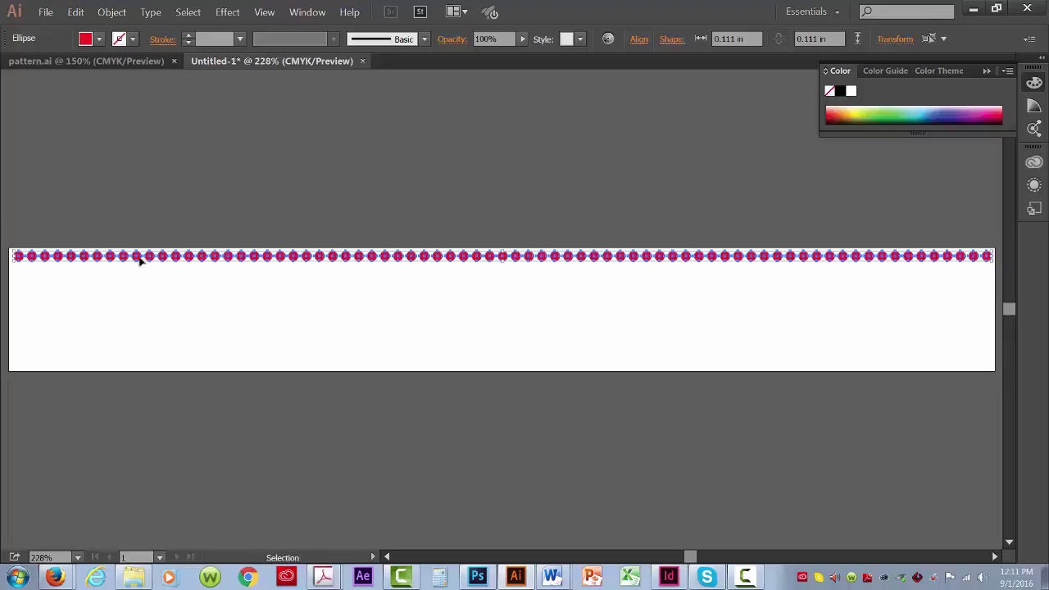
key("z")
left_click(148, 267)
left_click(149, 268)
left_click(148, 268)
key("space")
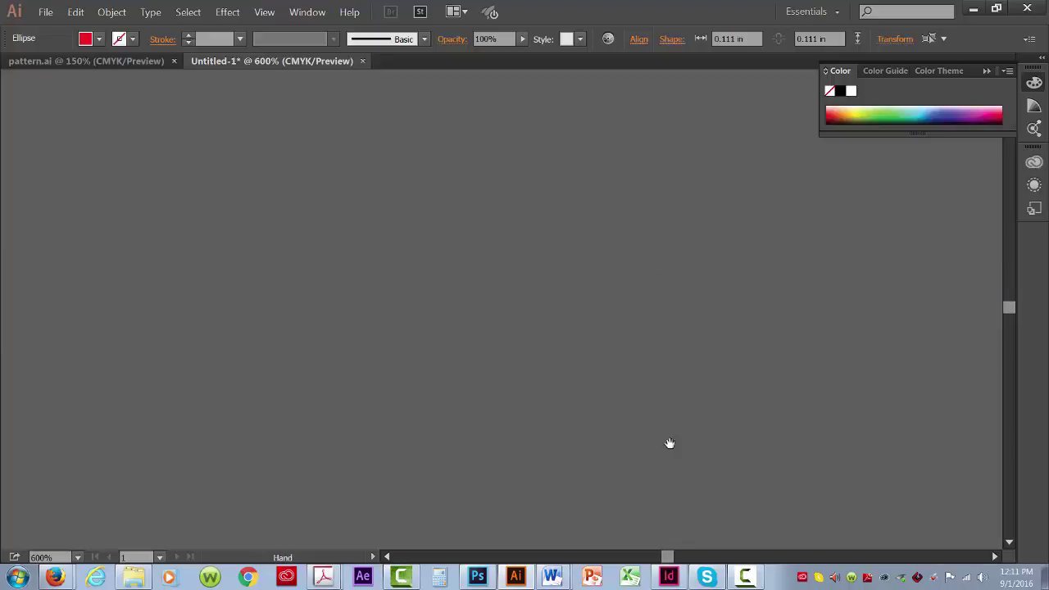
left_click_drag(793, 450, 401, 285)
left_click_drag(782, 424, 170, 375)
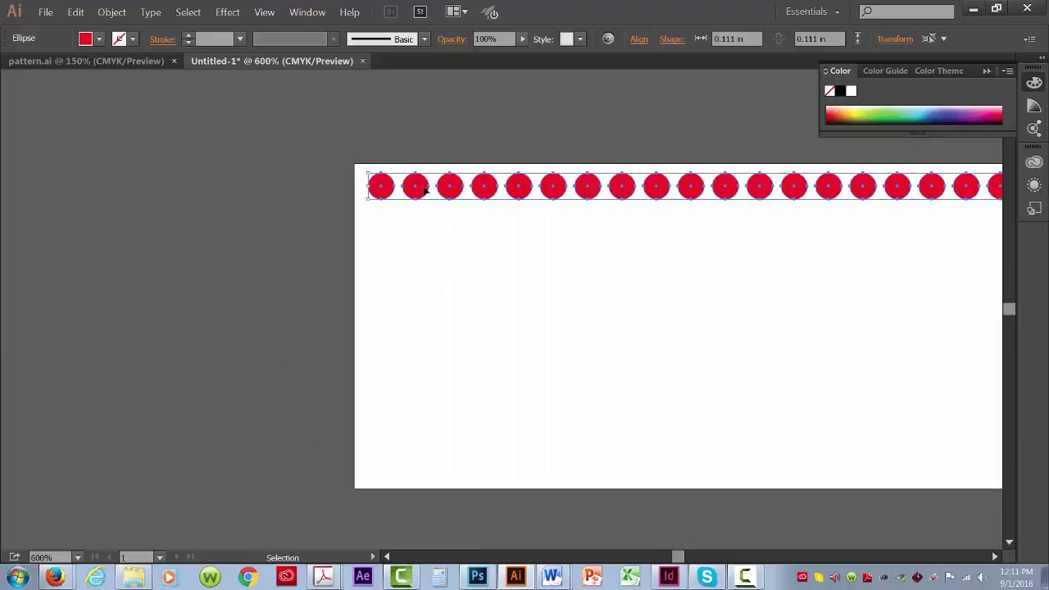
left_click_drag(424, 190, 423, 219)
key("alt")
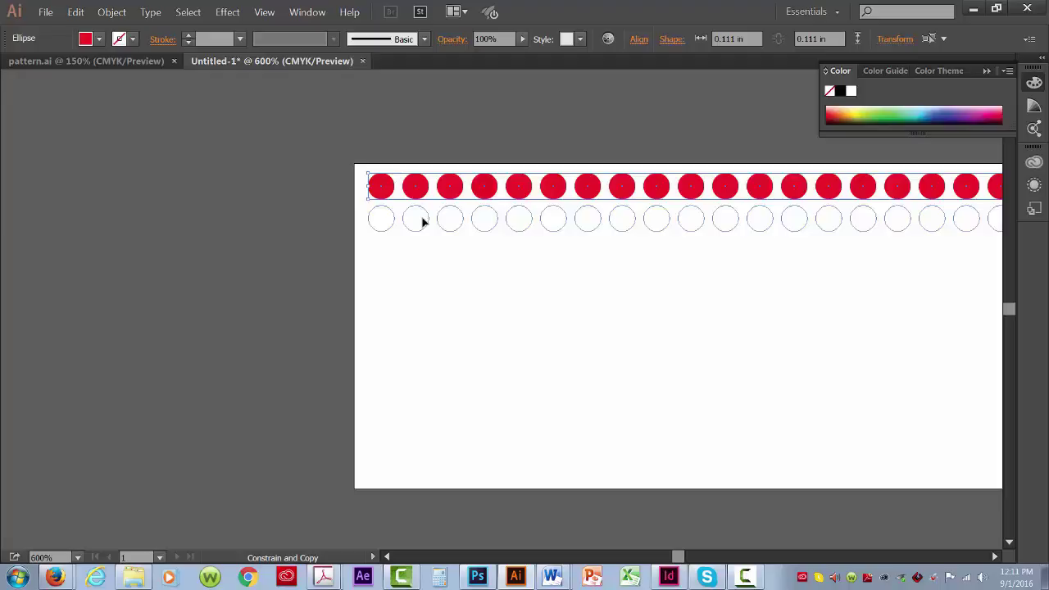
left_click_drag(423, 220, 424, 221)
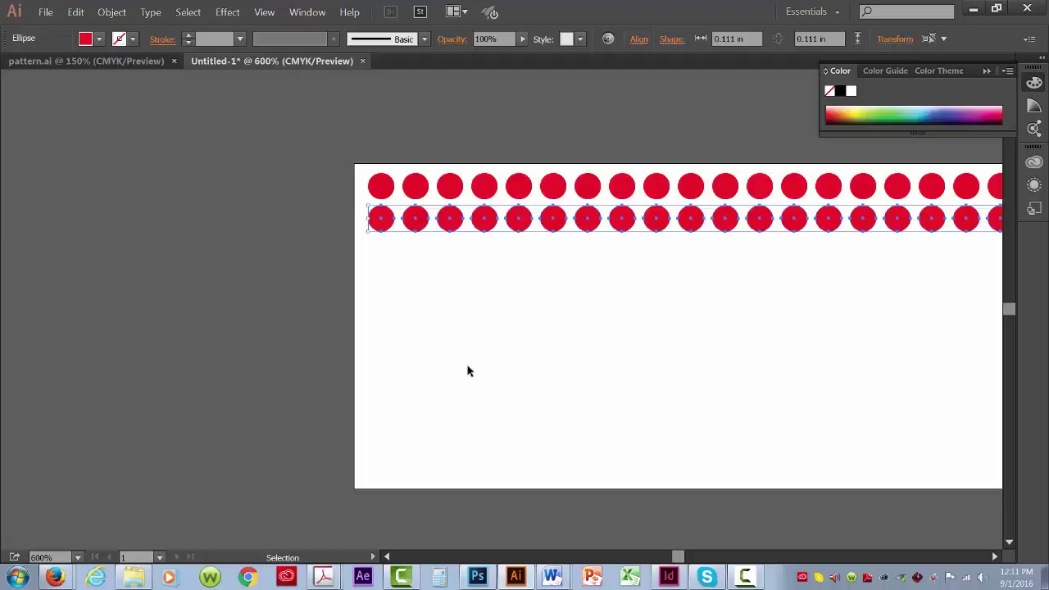
- Repeat the row duplication until ten rows of red dots fill the artboard's height
key("ctrl+0")
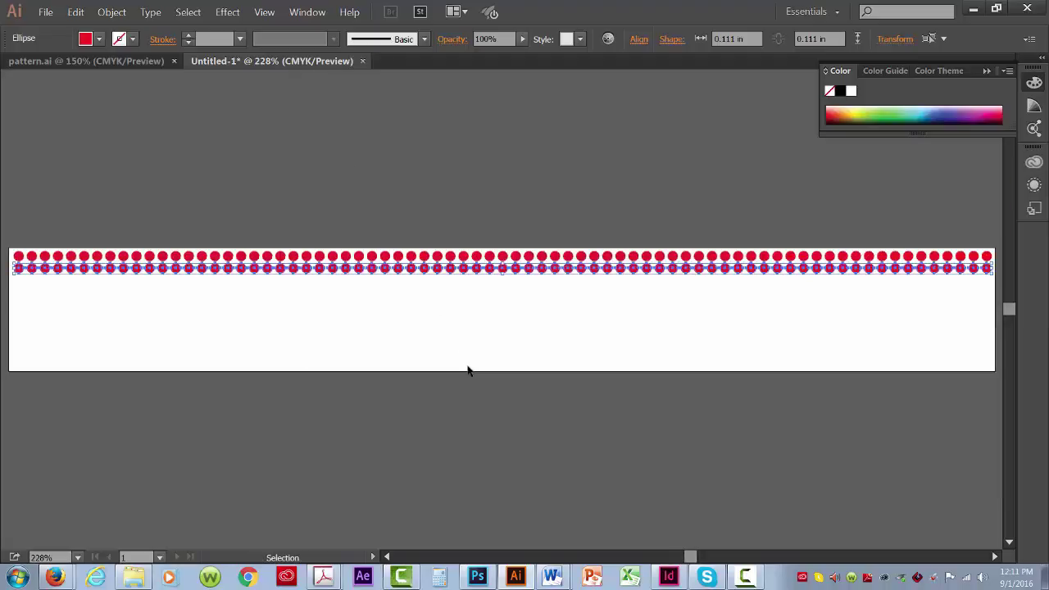
key("ctrl+d")
key("ctrl+d")
key("ctrl+d")
key("ctrl+d")
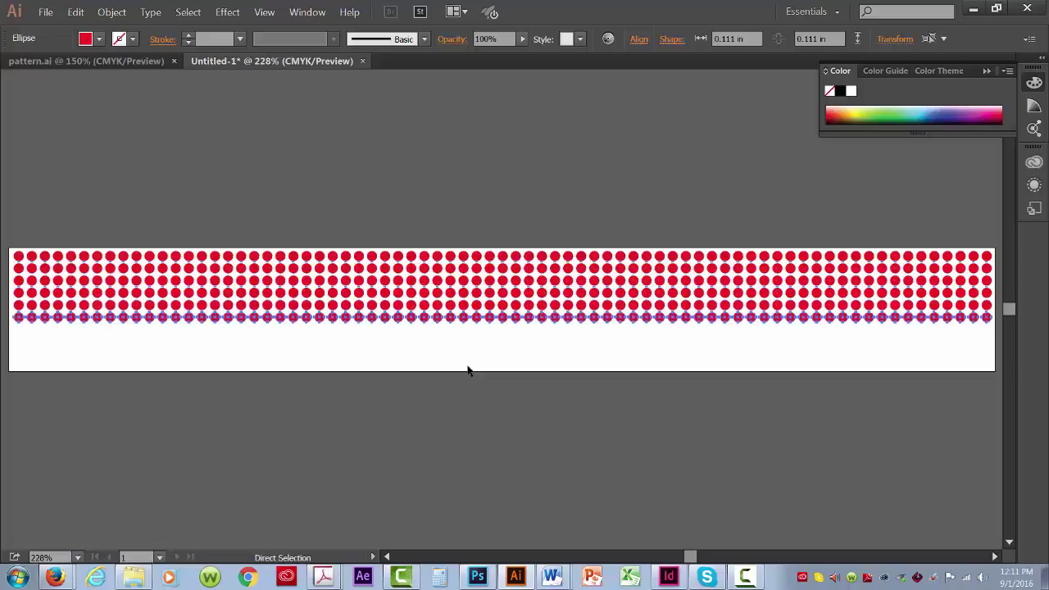
key("ctrl+d")
key("ctrl+d")
key("ctrl+d")
key("ctrl+d")
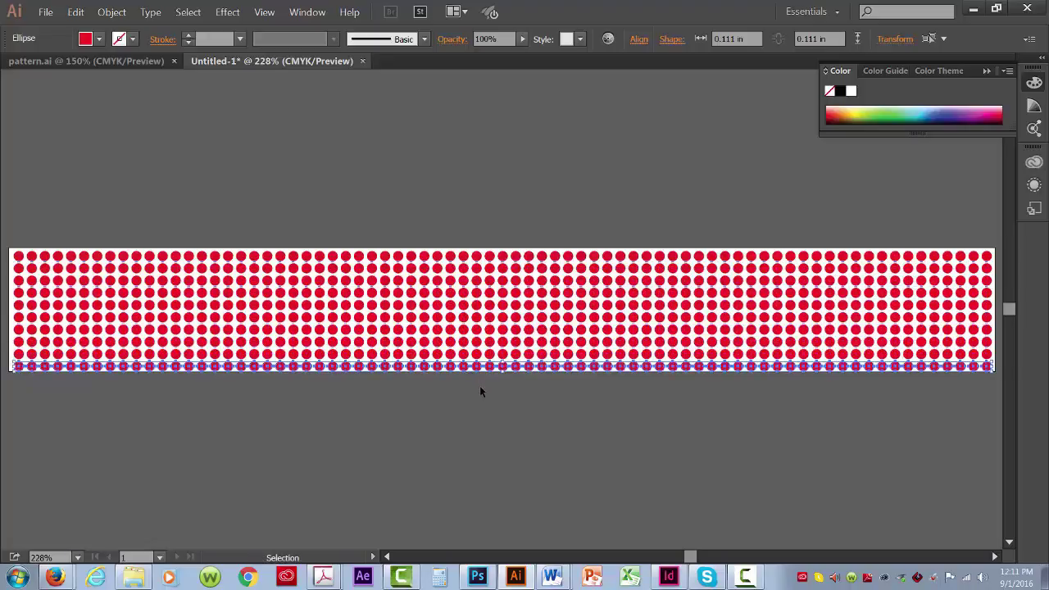
left_click(481, 390)
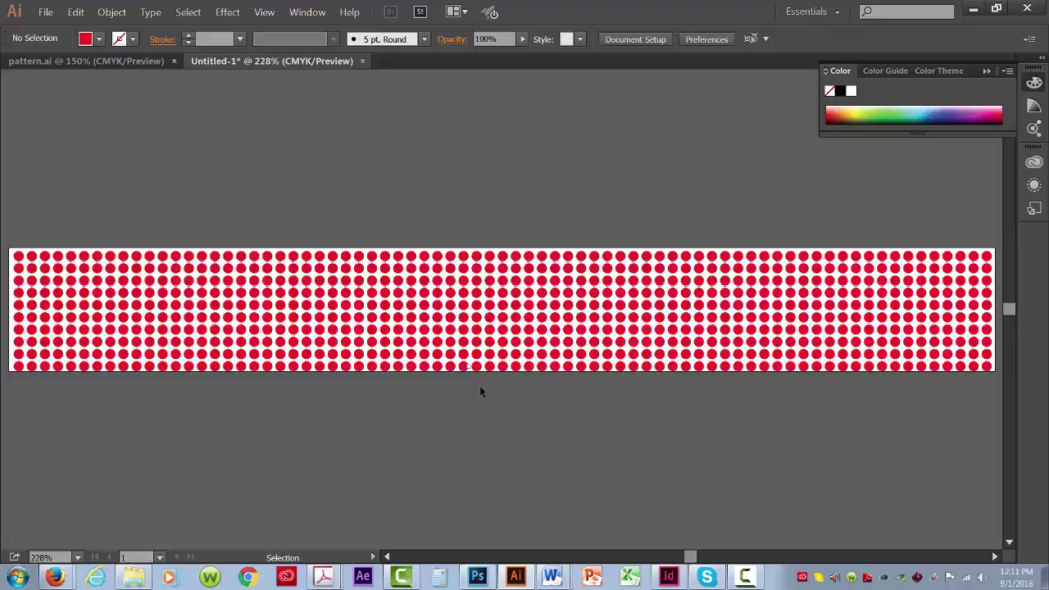
- Nudge the whole dot pattern up three increments to center it vertically on the artboard, and deselect it
key("ctrl+a")
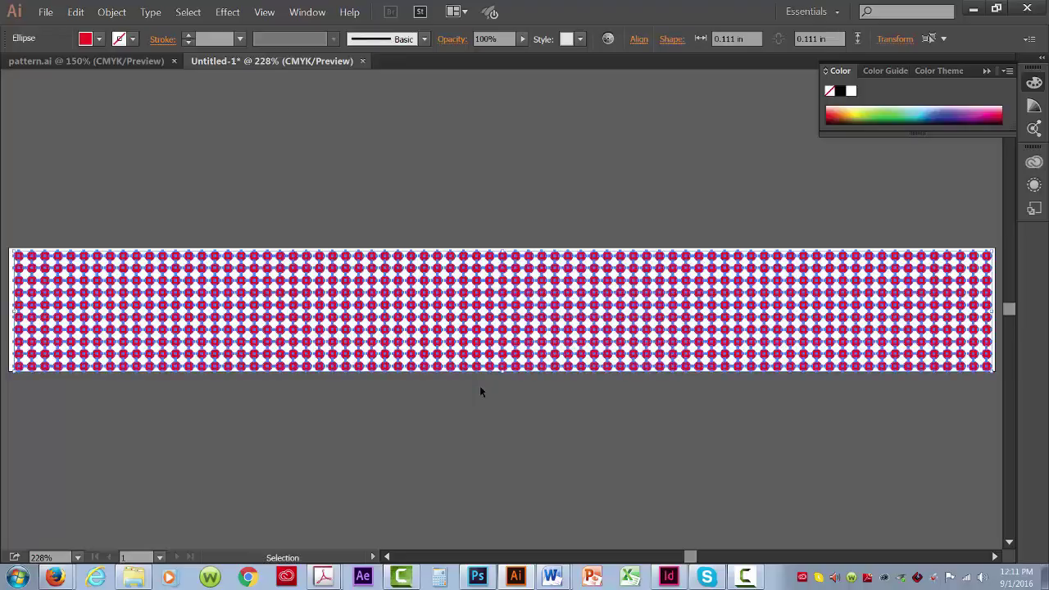
key("Up")
key("Up")
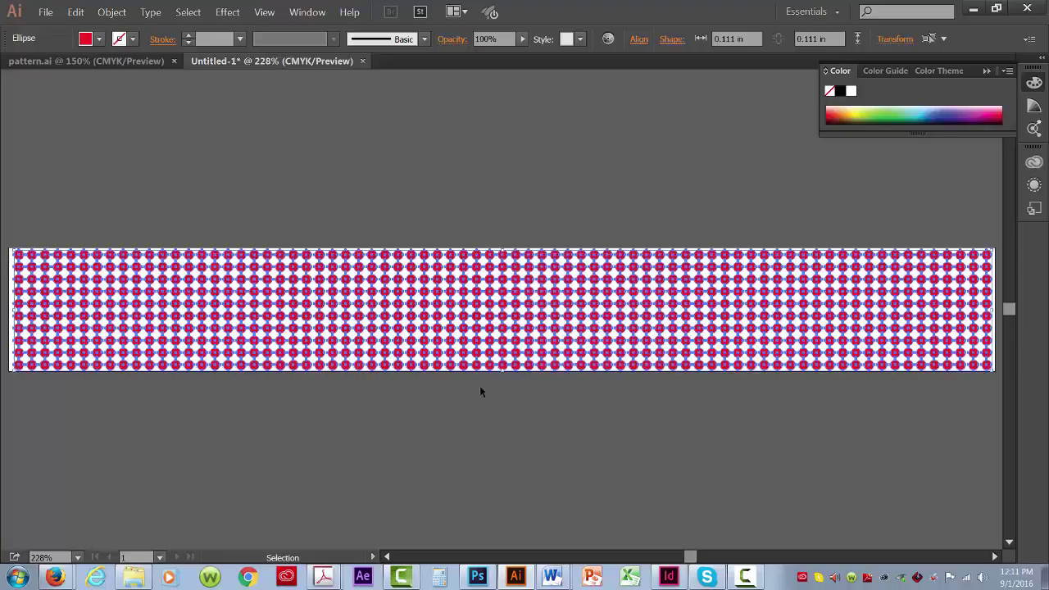
key("Up")
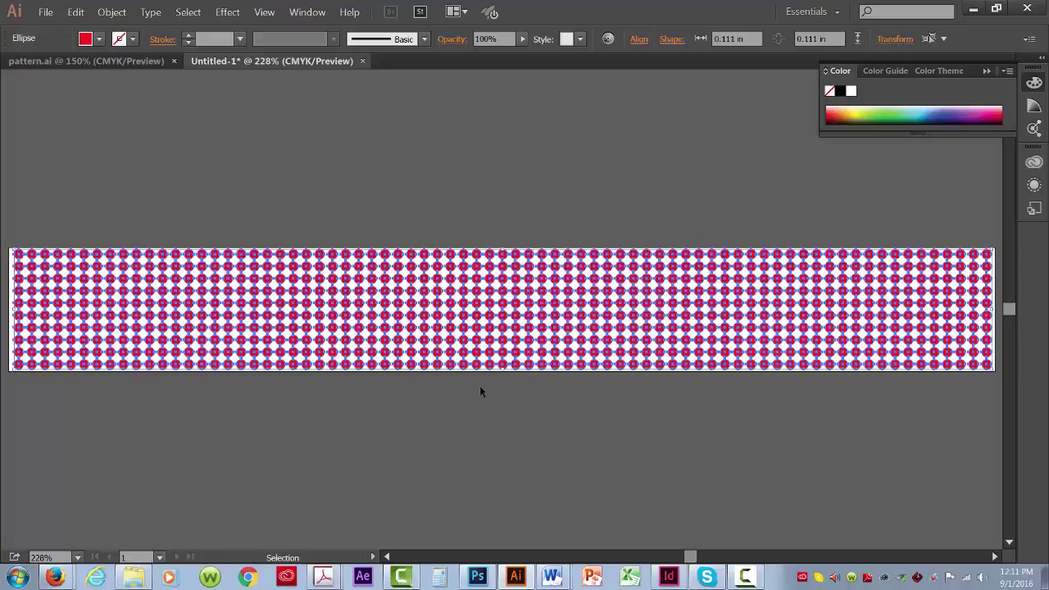
left_click(500, 187)
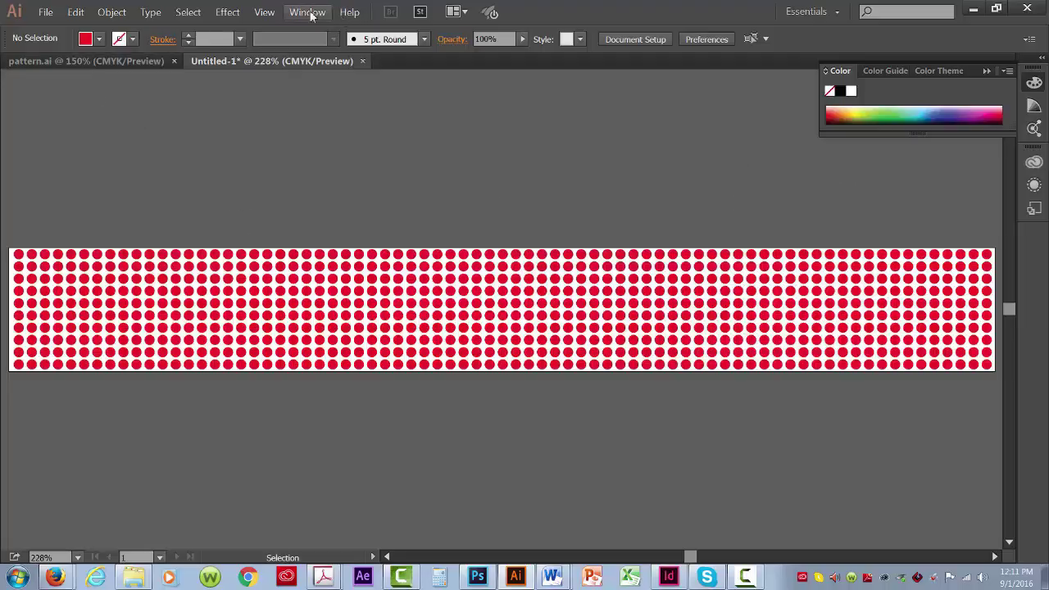
- Draw a rectangle over the dot pattern that covers the entire artboard
left_click(308, 12)
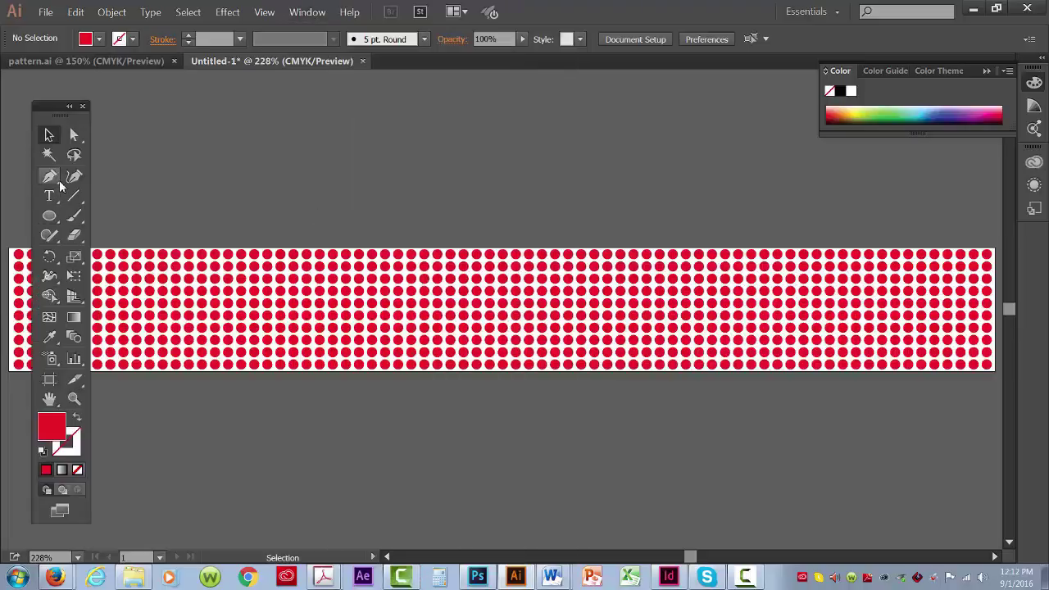
left_click_drag(50, 215, 79, 214)
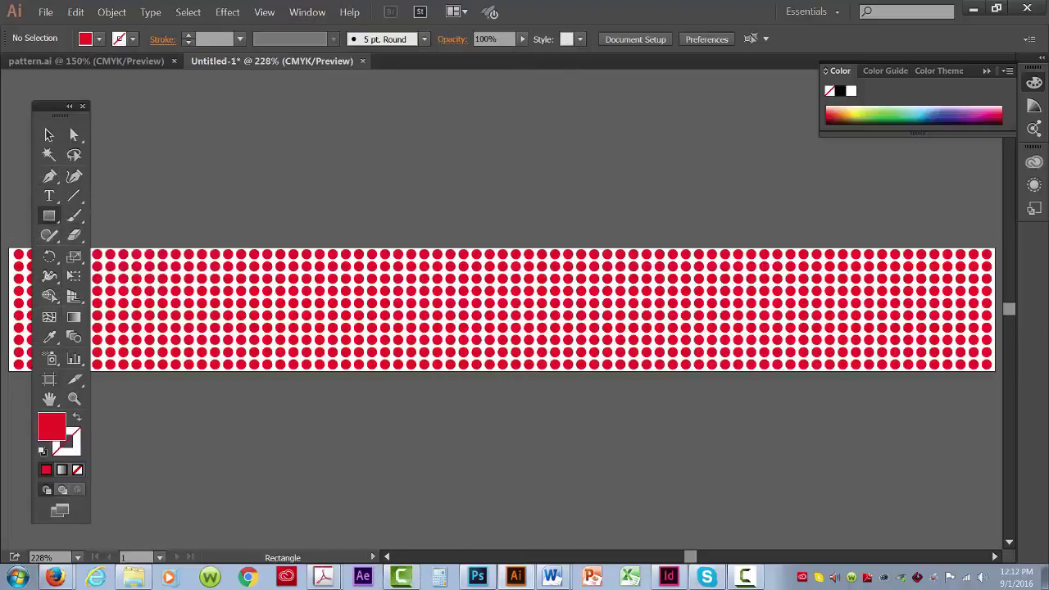
left_click_drag(194, 296, 995, 371)
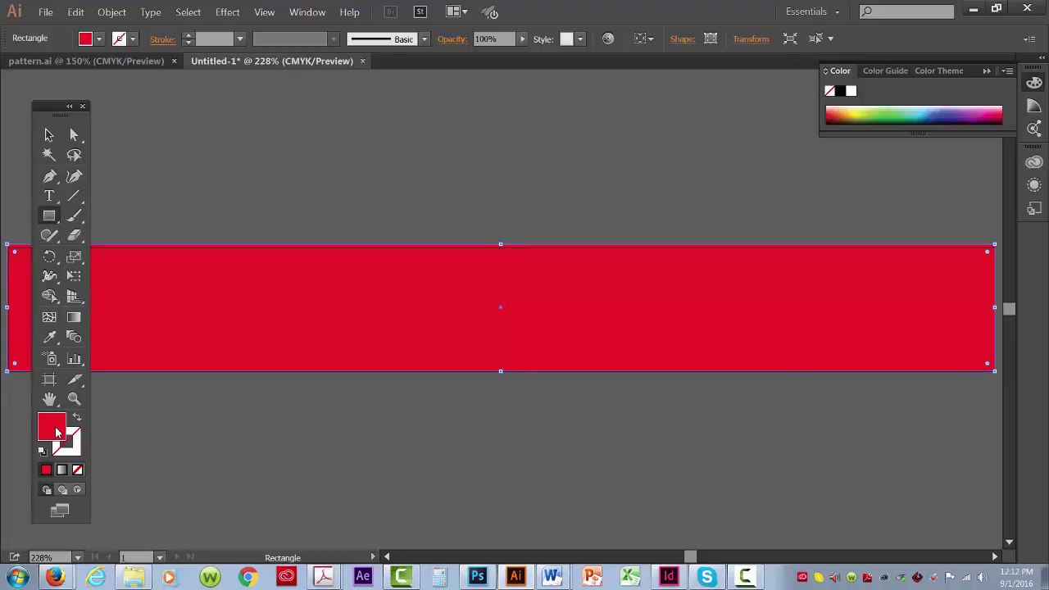
- Fill the rectangle with light cyan 70F9F9
double_click(57, 431)
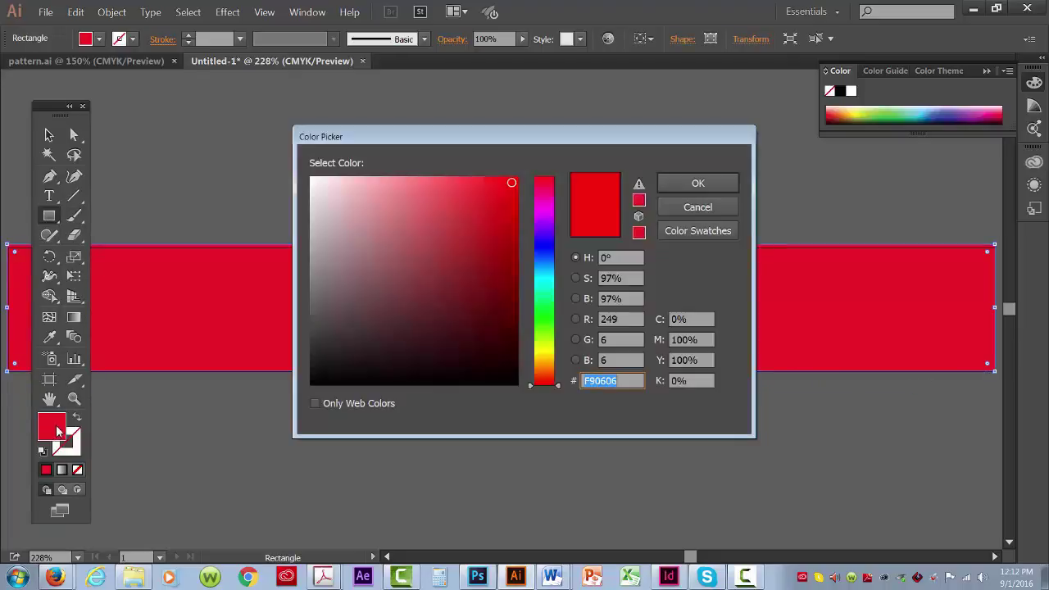
left_click(544, 281)
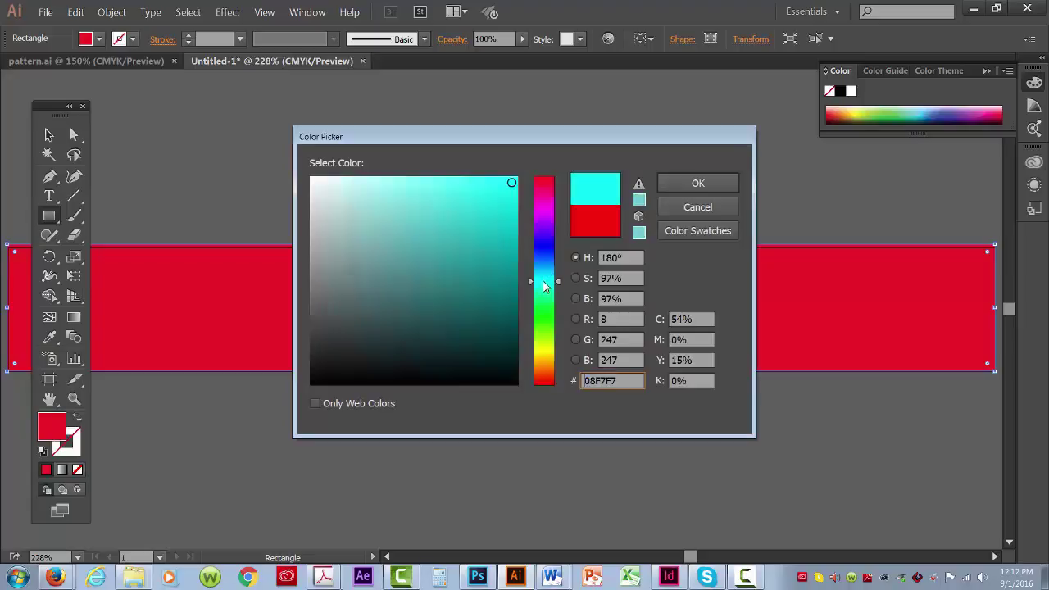
left_click(482, 182)
left_click_drag(482, 182, 424, 180)
left_click(685, 184)
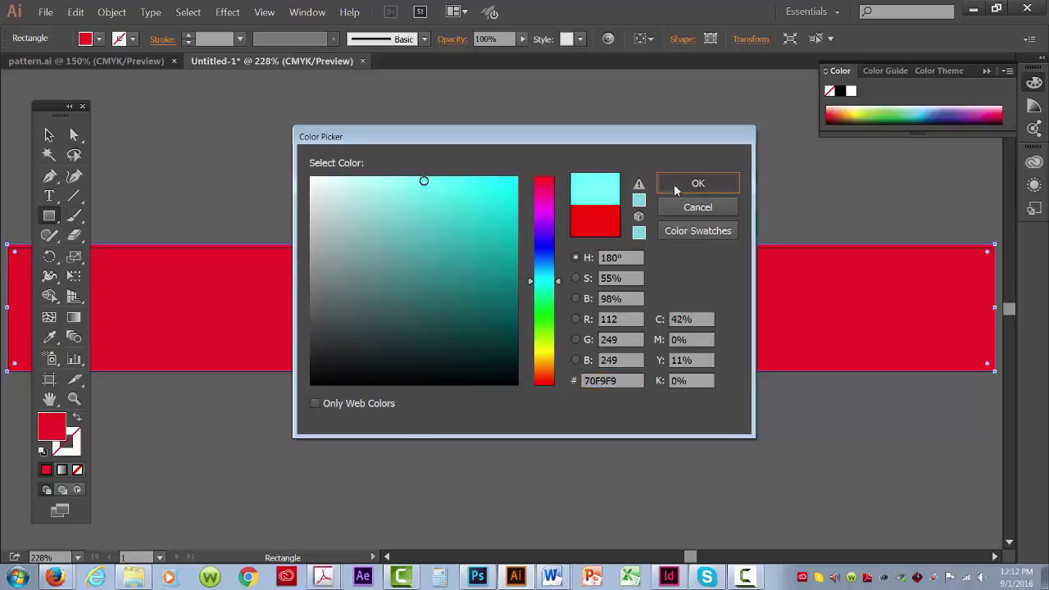
- Send the light cyan rectangle to the back, behind the red dots
right_click(266, 278)
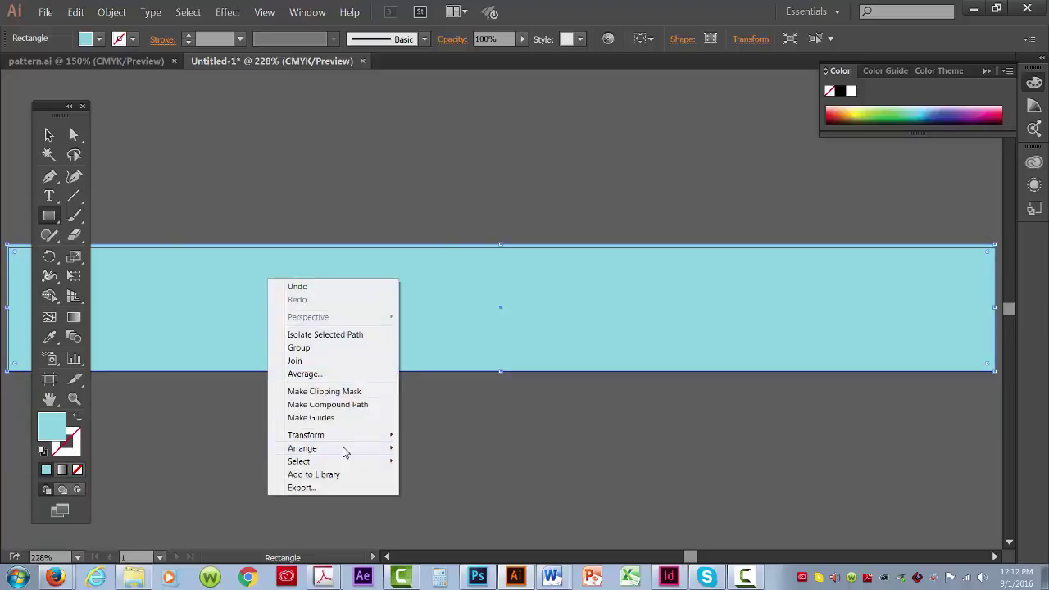
mouse_move(343, 450)
left_click(443, 488)
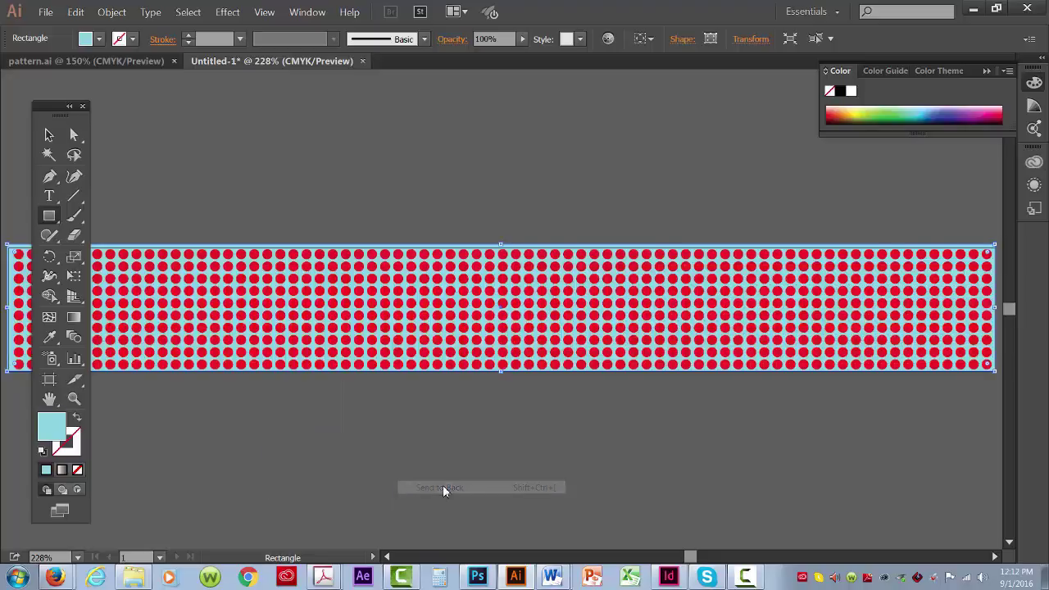
left_click_drag(65, 106, 706, 102)
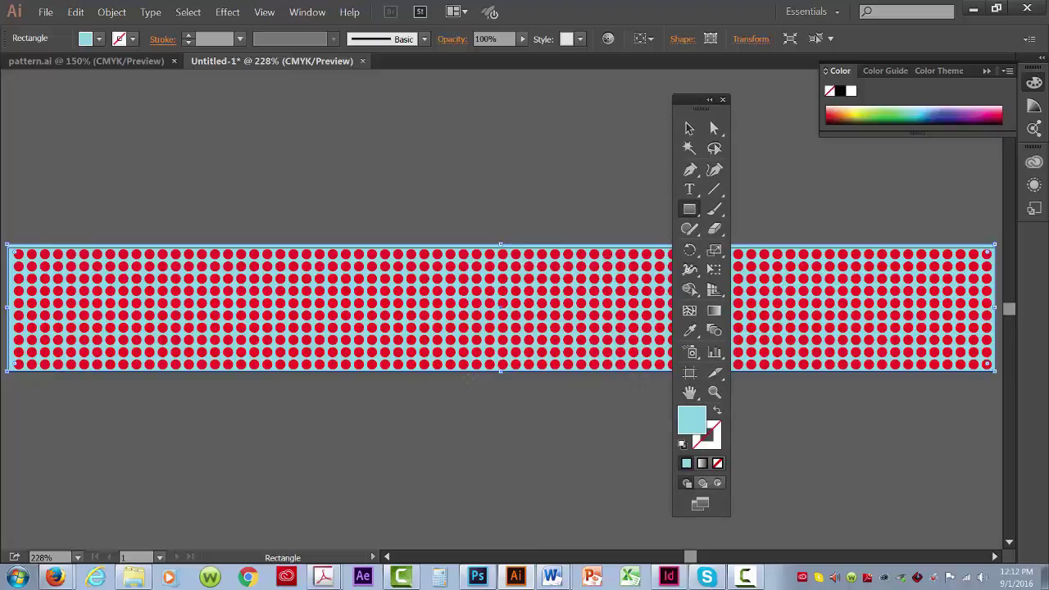
- Save the banner as "new pattern" in Adobe Illustrator format in the Calendar folder, using the Illustrator CC version options
left_click(46, 12)
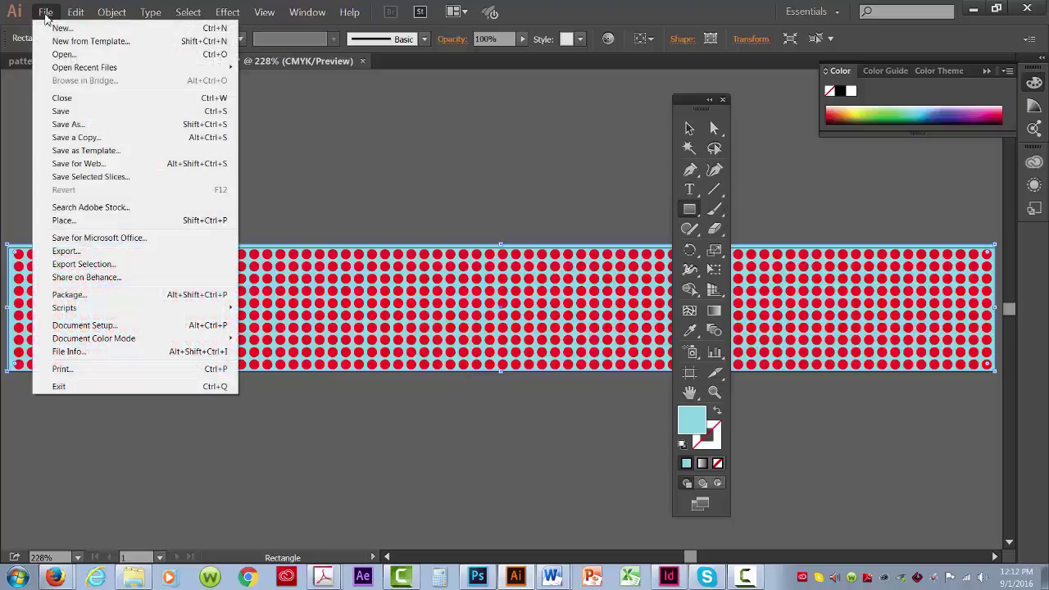
left_click(73, 111)
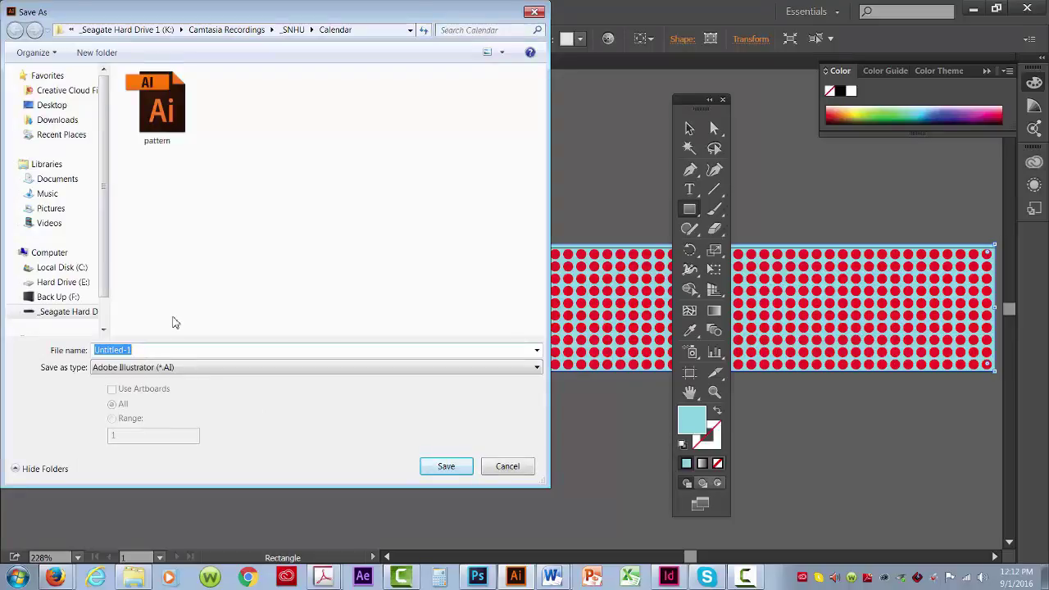
type("new pattern")
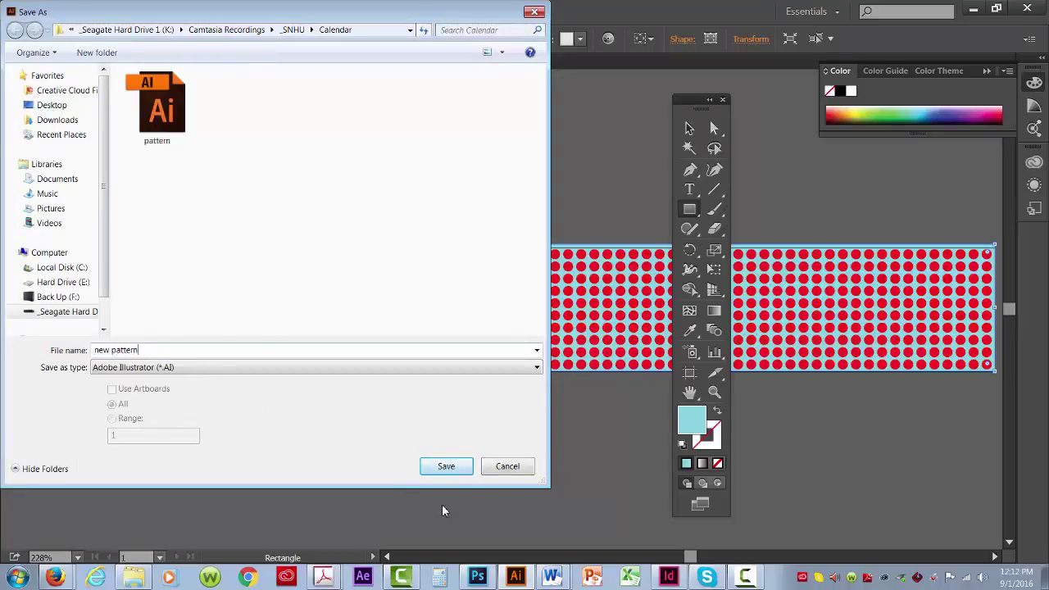
left_click(456, 466)
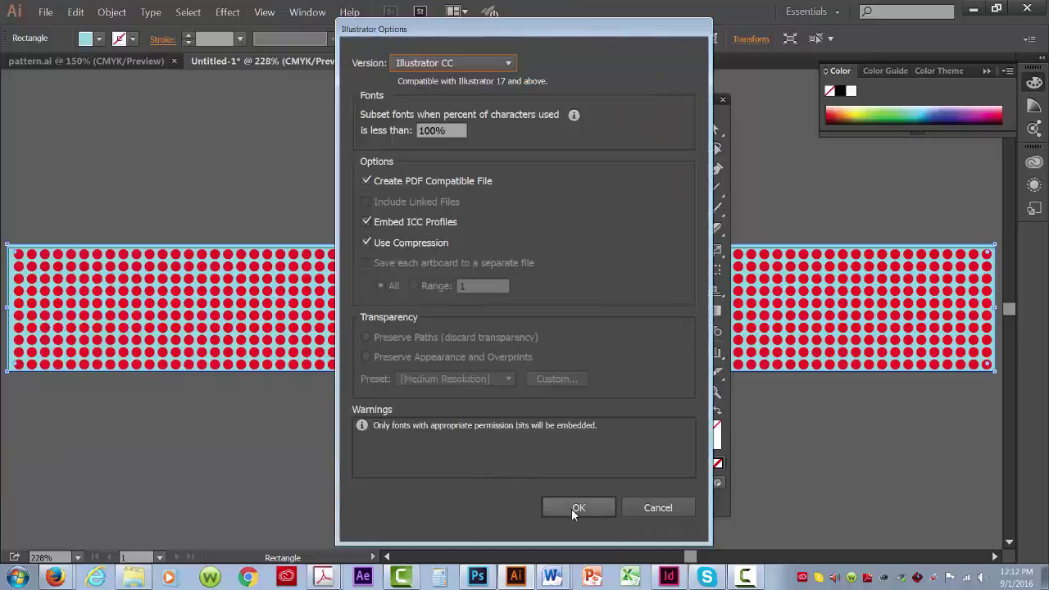
left_click(579, 507)
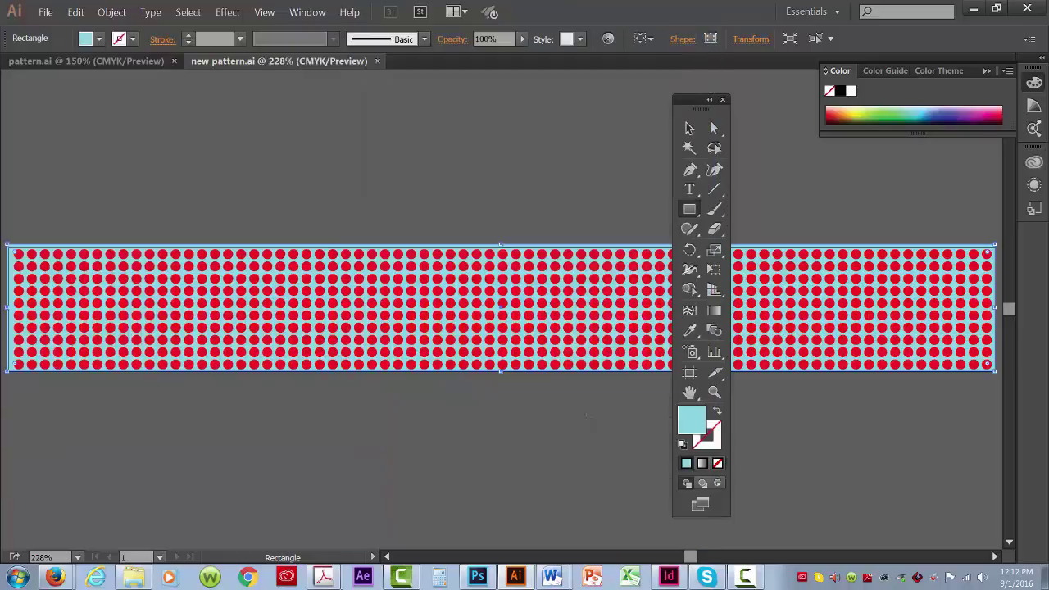
- Switch to InDesign and create a new layer between the table and numbers layers
left_click(666, 578)
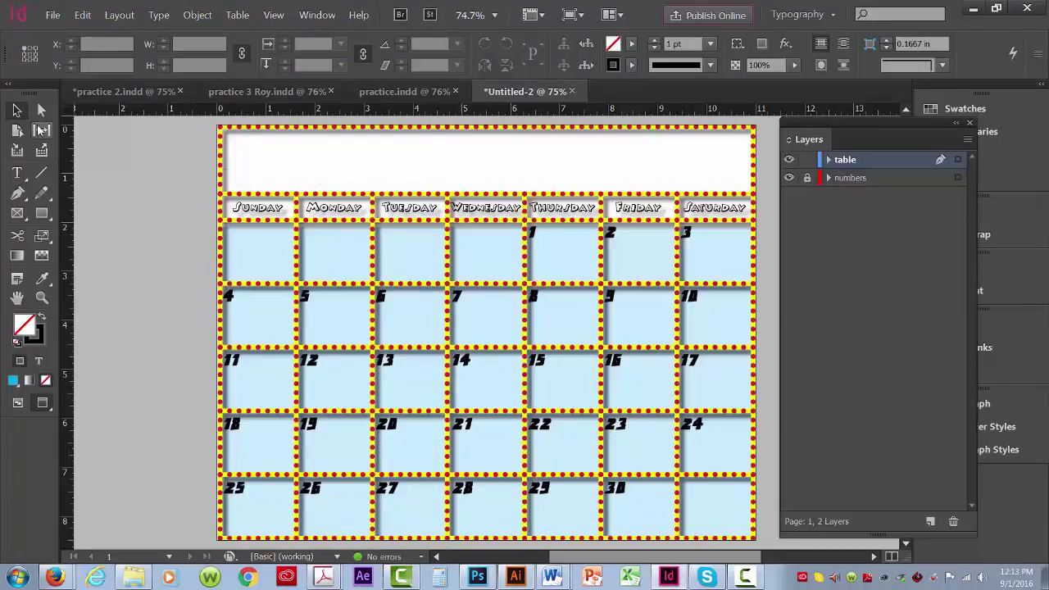
left_click(17, 214)
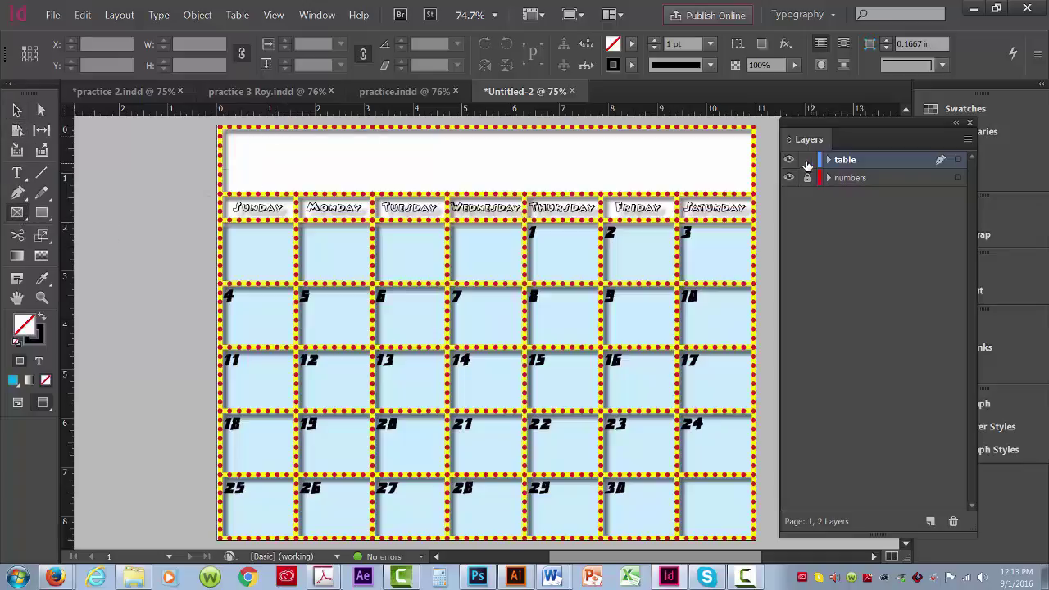
left_click(788, 160)
left_click(788, 160)
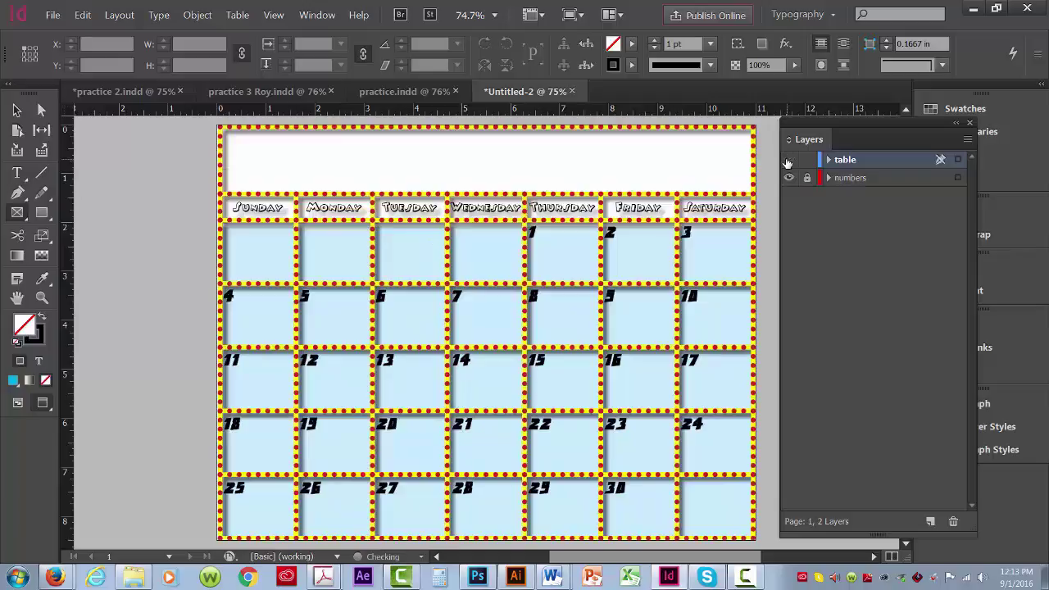
left_click(788, 160)
left_click(788, 160)
left_click(788, 160)
left_click(788, 159)
left_click(877, 179)
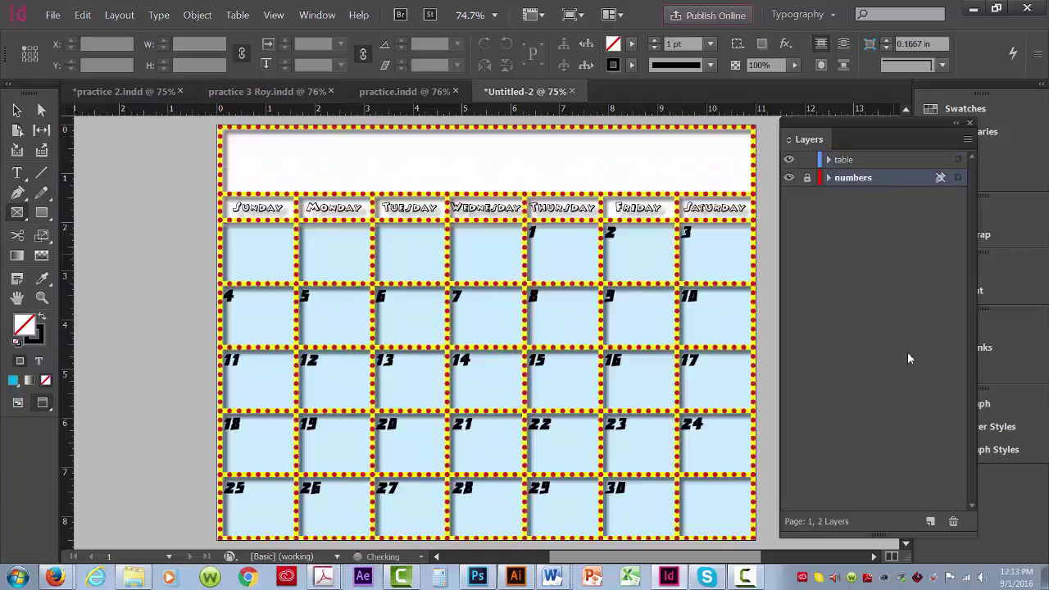
left_click(930, 522)
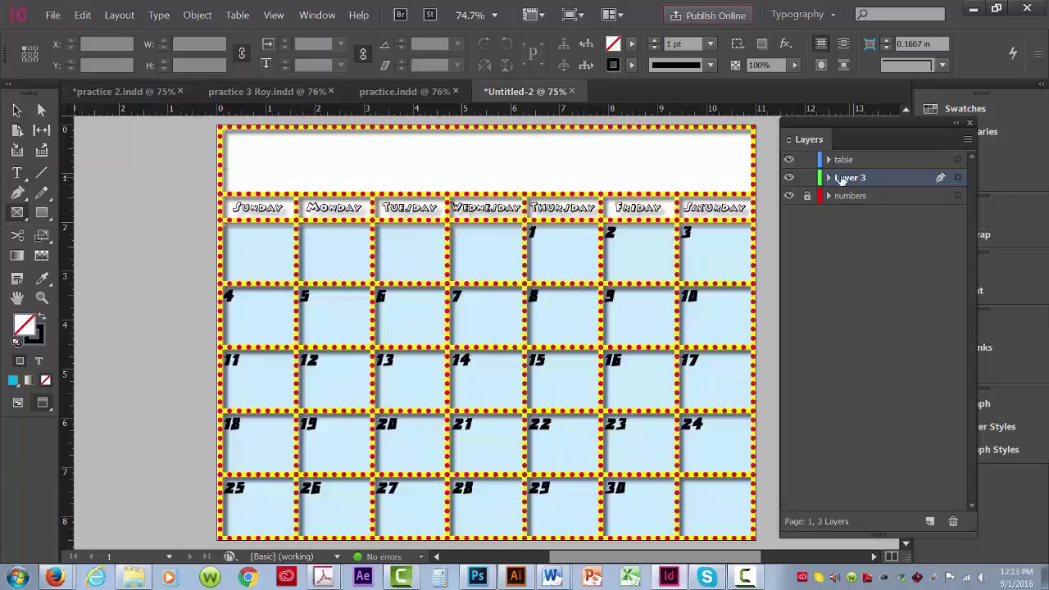
- Lock the table layer and draw a rectangular frame about 10.96 by 1.43 in over the empty header on Layer 3
left_click(806, 159)
left_click(789, 159)
left_click(789, 159)
left_click(17, 214)
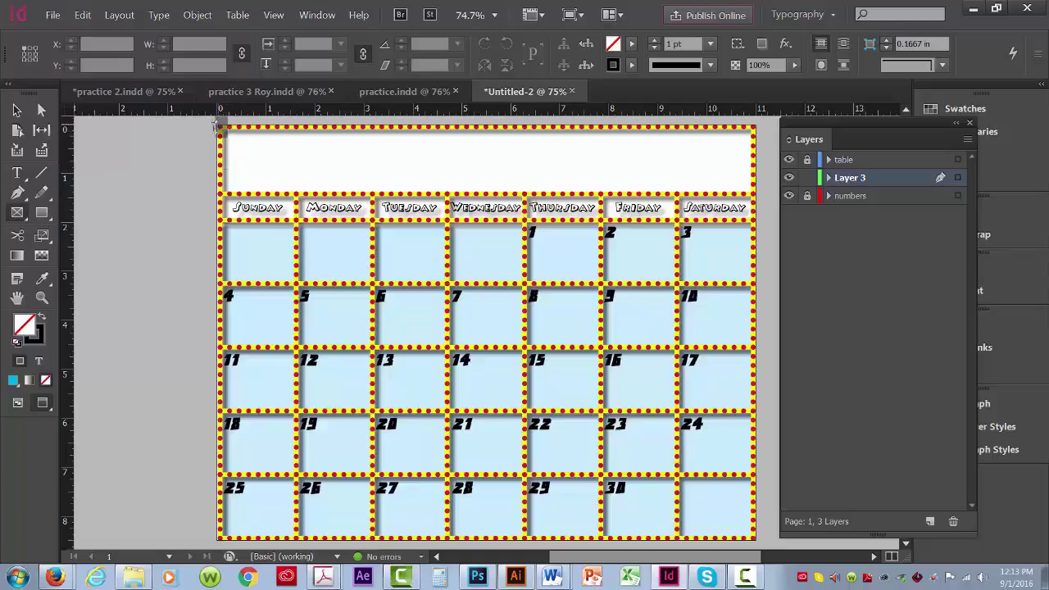
mouse_move(223, 128)
left_mouse_down()
mouse_move(522, 180)
mouse_move(717, 178)
mouse_move(754, 193)
left_mouse_up()
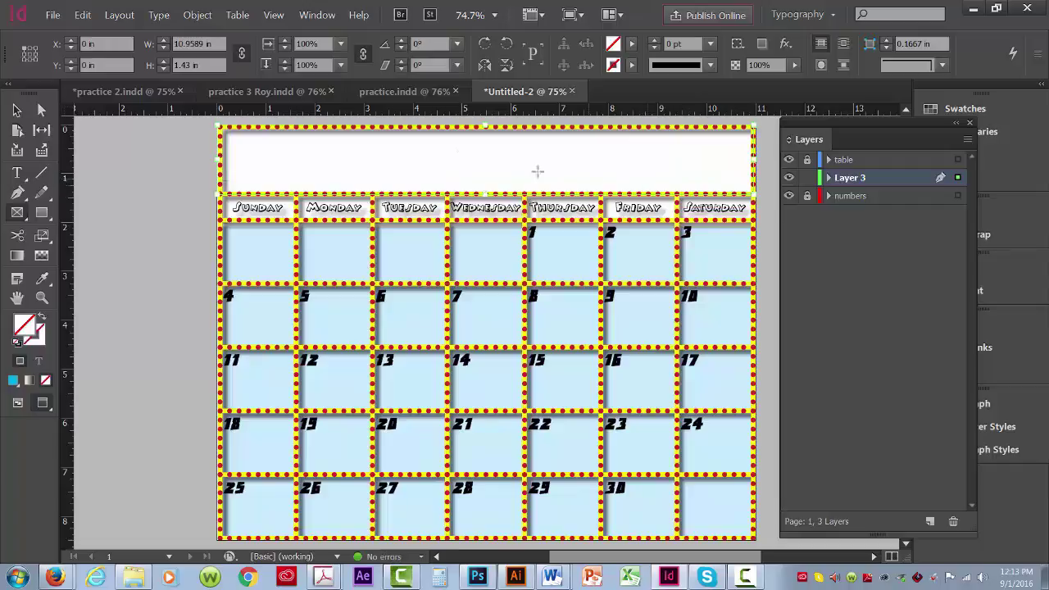
- Place the "new pattern" Illustrator file from the Calendar folder into the header frame, then deselect it
left_click(52, 15)
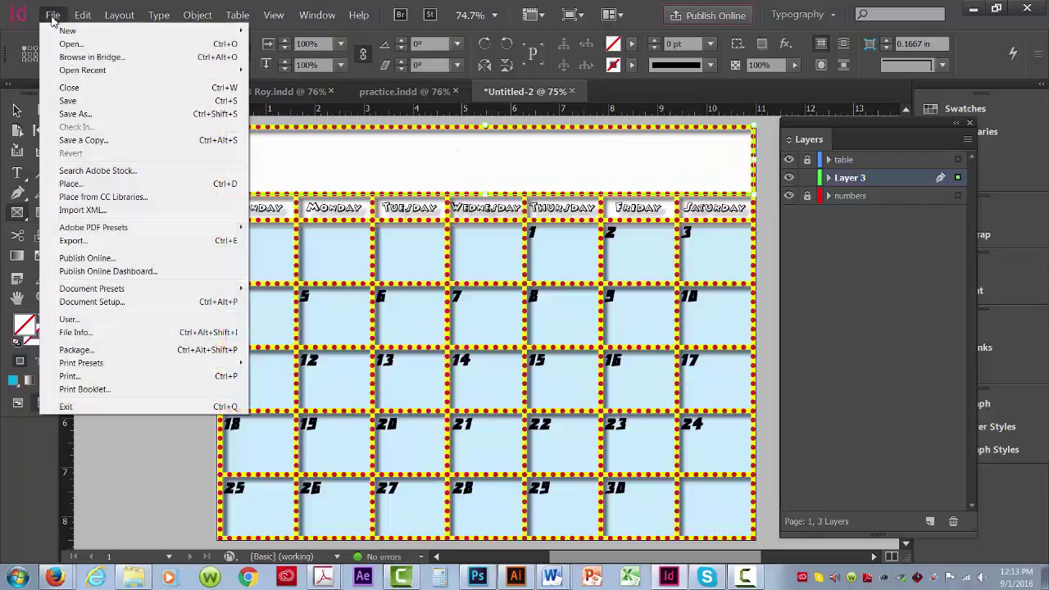
left_click(72, 185)
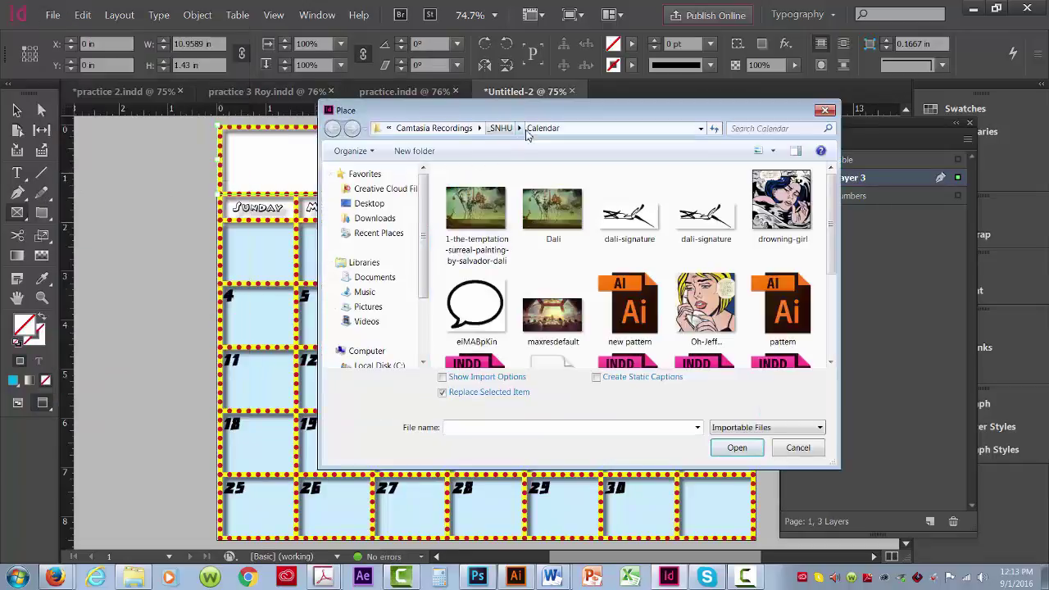
left_click(633, 318)
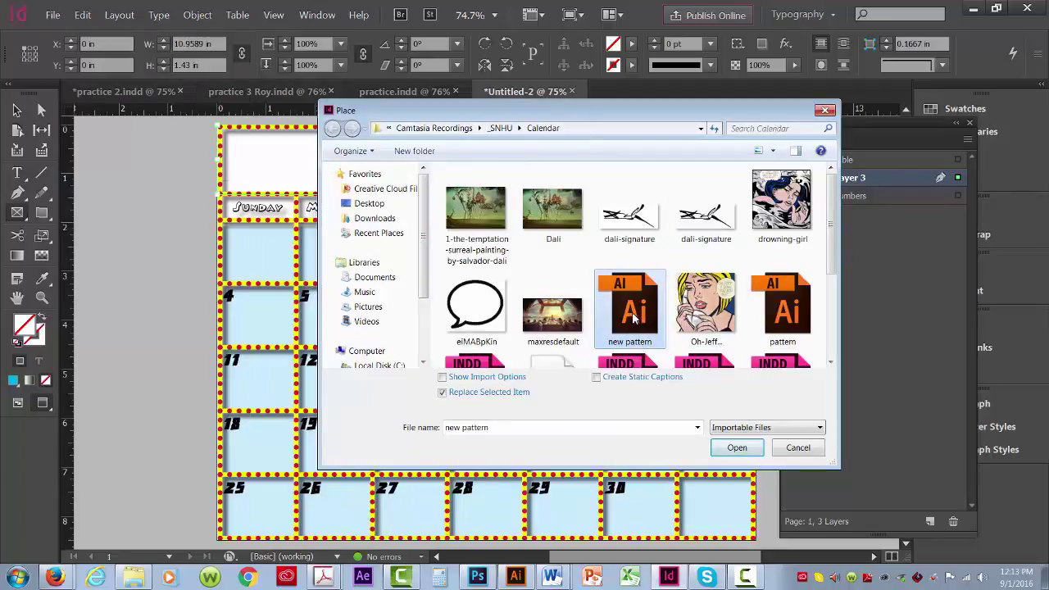
double_click(632, 316)
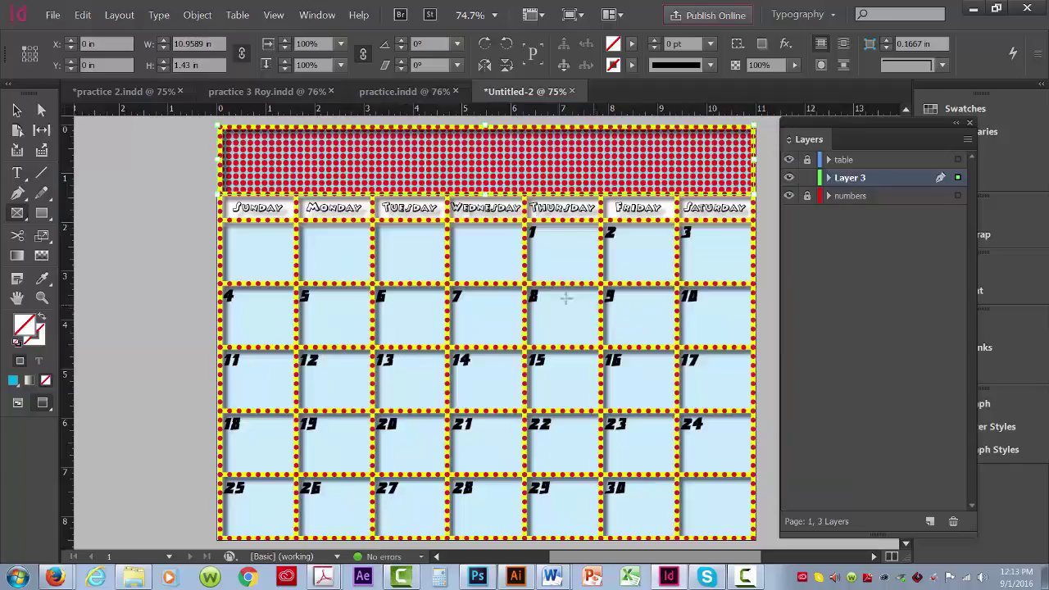
left_click(17, 111)
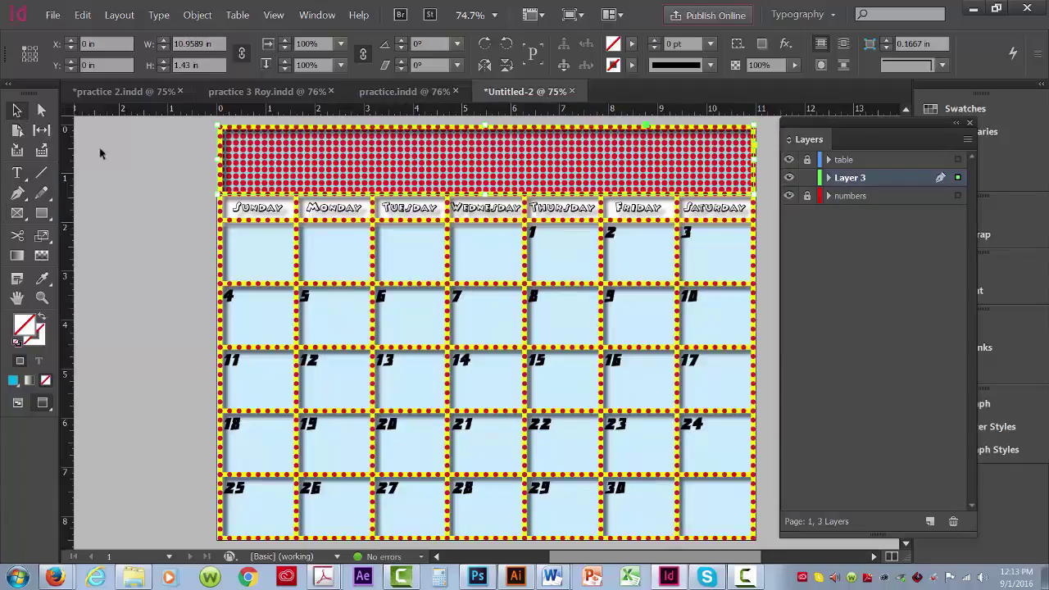
left_click(133, 171)
key("d")
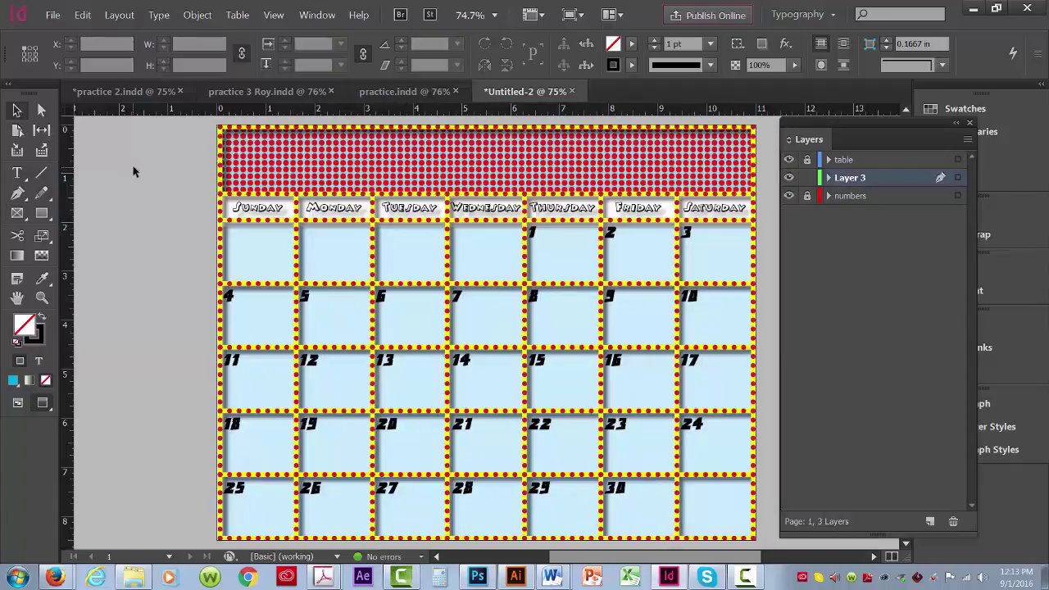
- Reduce the opacity of the placed dot banner to 63%, then deselect it
left_click(443, 160)
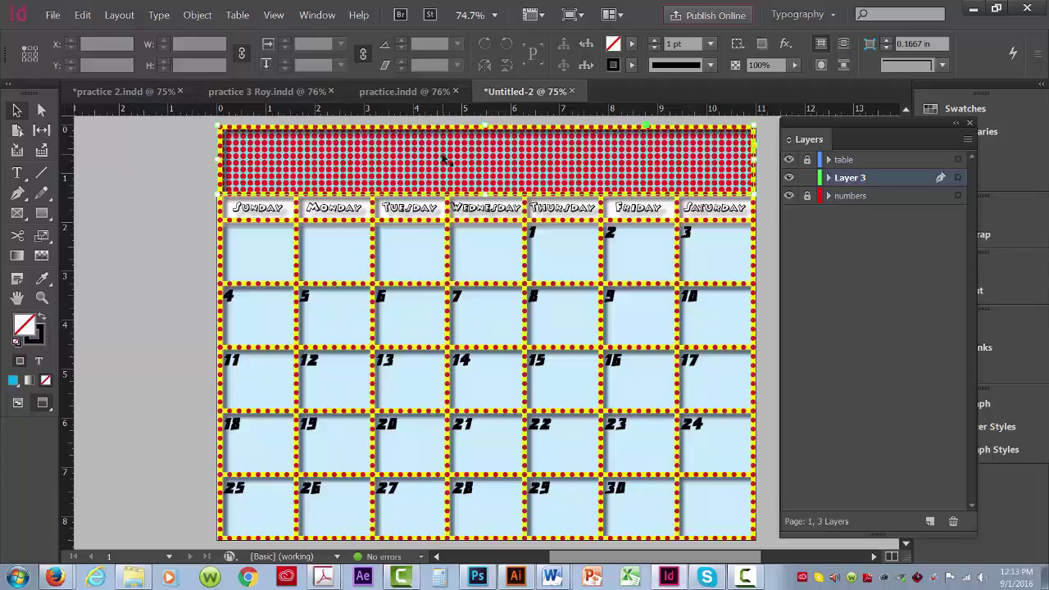
left_click(794, 65)
left_click(760, 80)
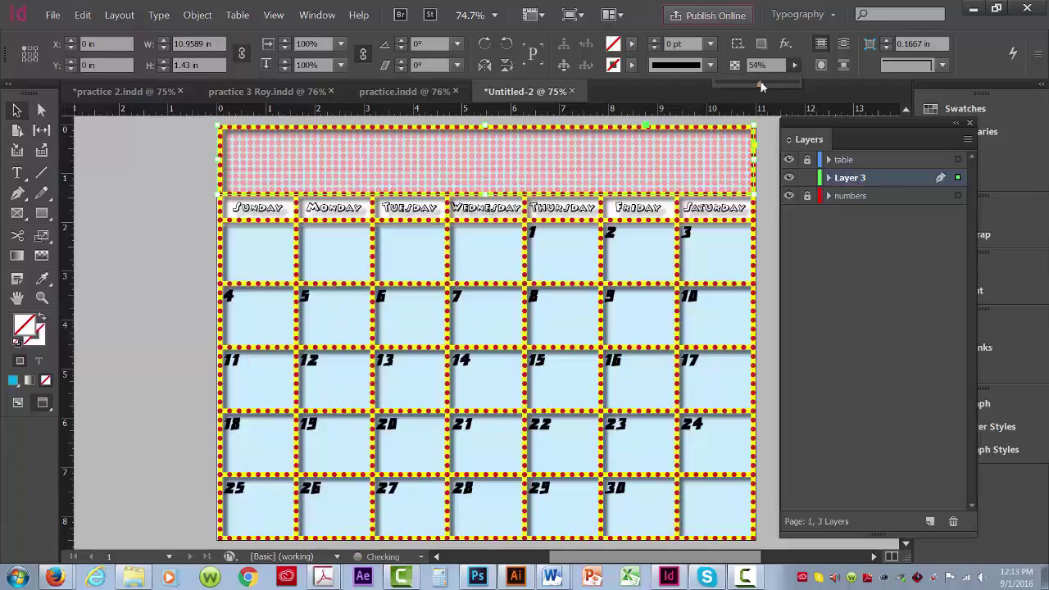
left_click_drag(762, 80, 771, 82)
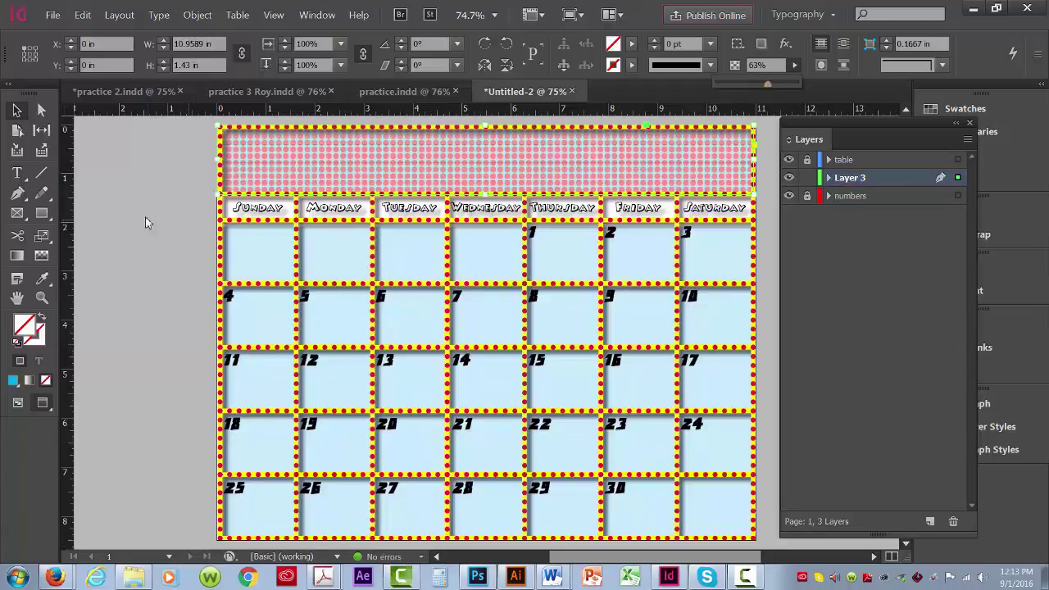
left_click(17, 112)
left_click(148, 199)
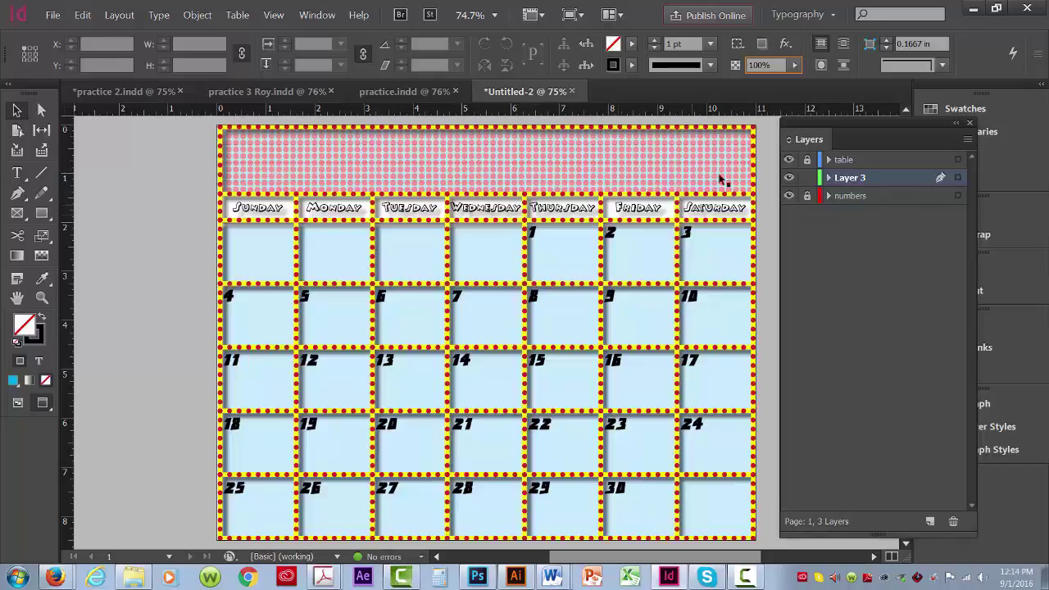
- Embed the new pattern.ai link in the calendar document
left_click_drag(818, 128, 704, 133)
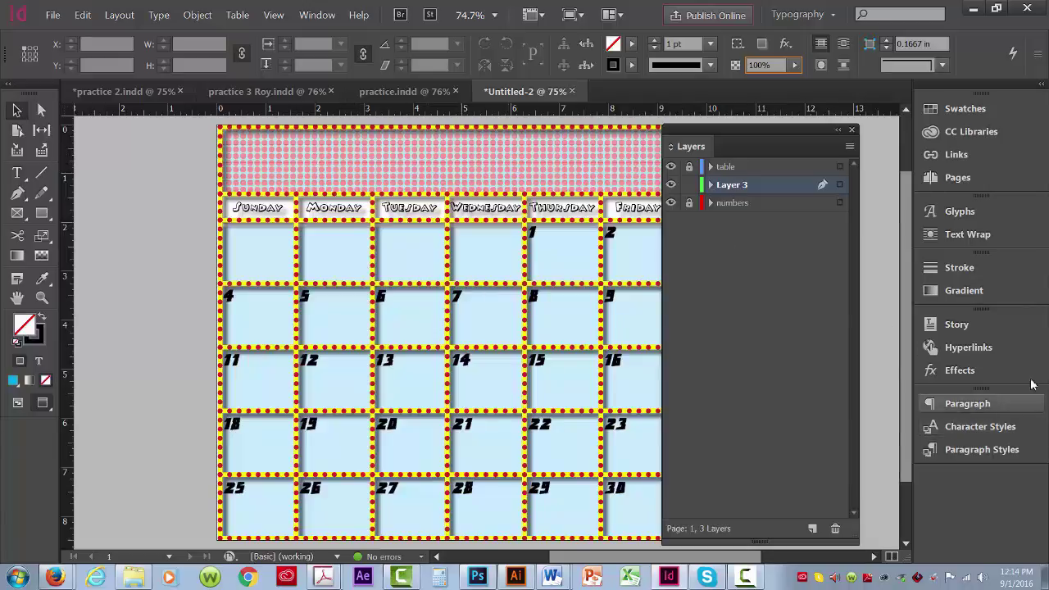
left_click(951, 154)
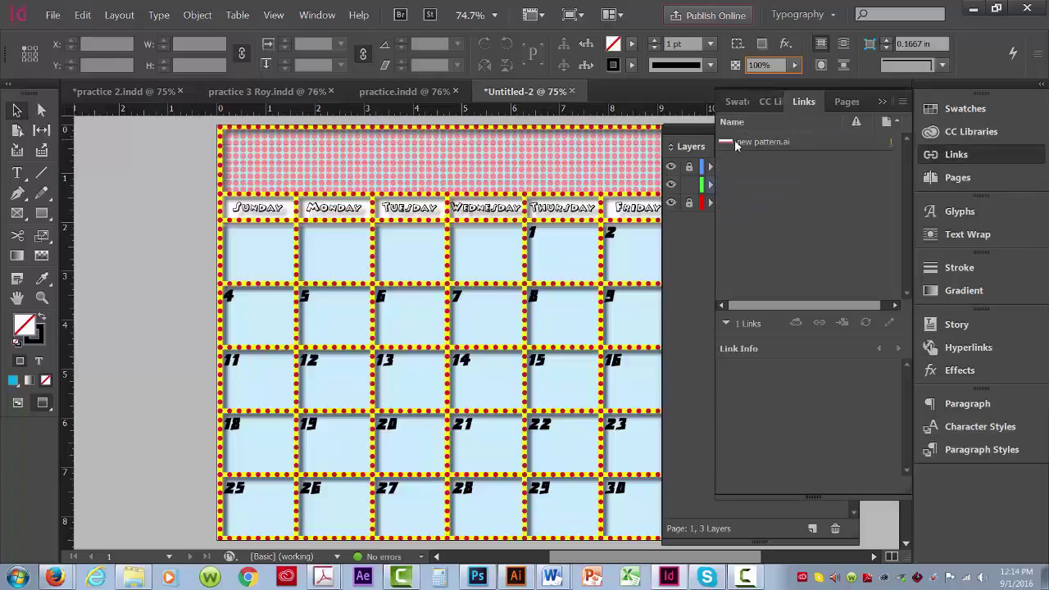
left_click(816, 141)
right_click(815, 146)
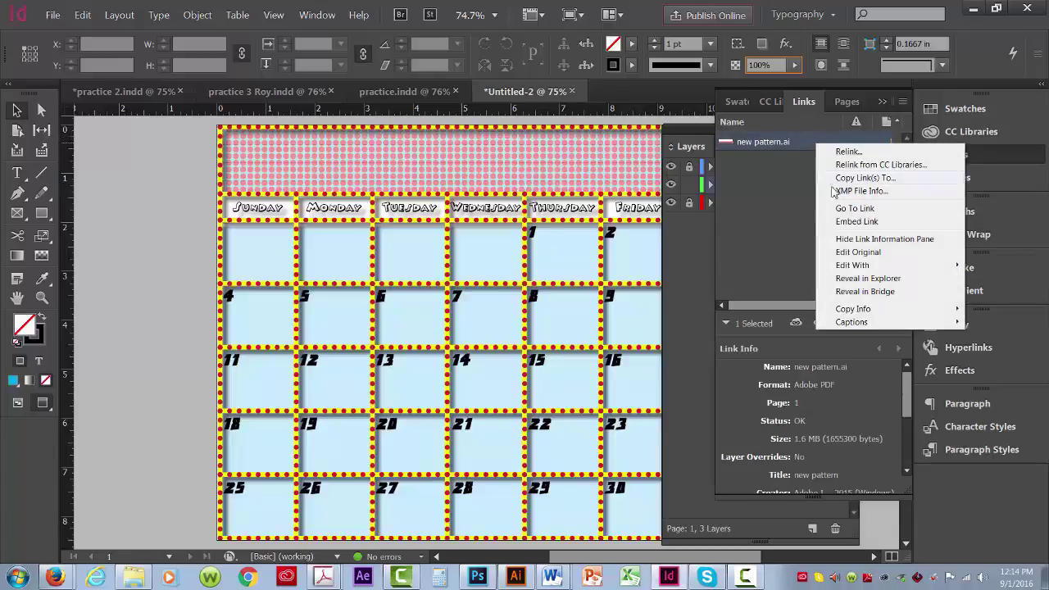
left_click(853, 222)
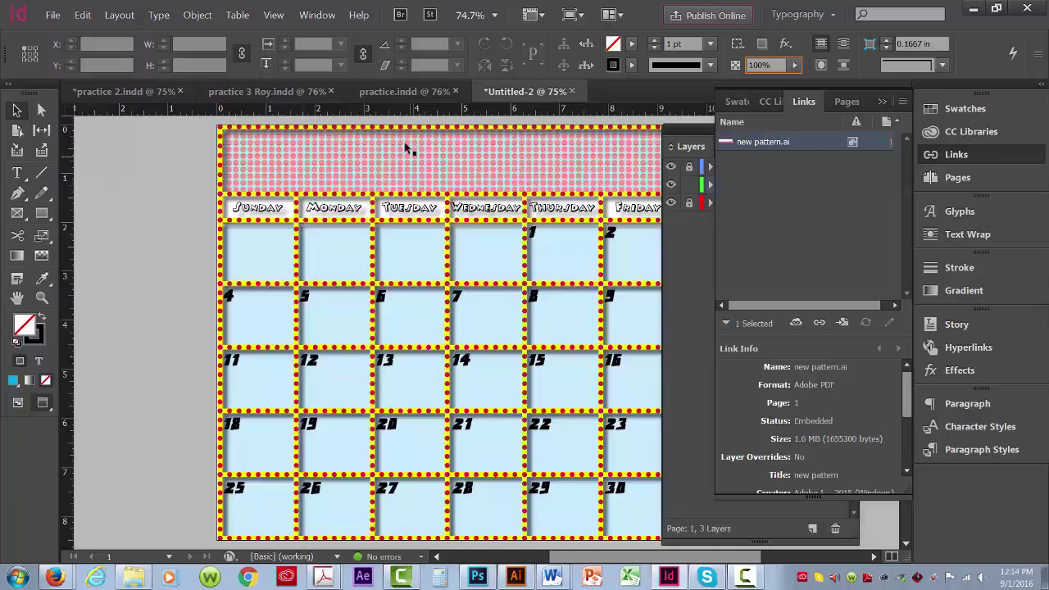
left_click(802, 101)
left_click_drag(742, 129, 760, 127)
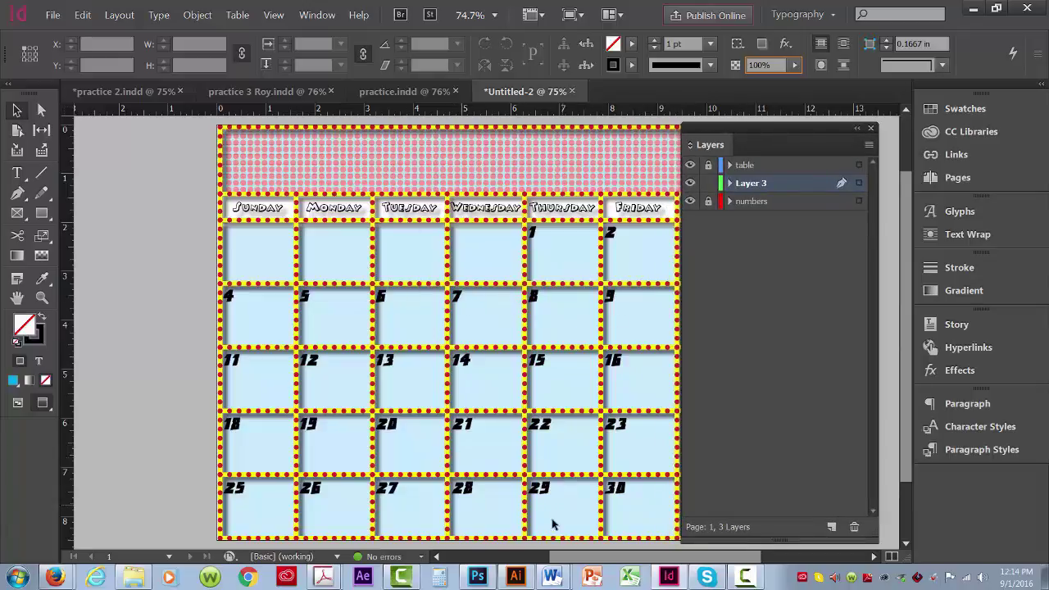
- Switch to Photoshop and select the whole speech bubble in eiMABpKin.jpg by selecting the white background around it and inverting the selection
mouse_move(473, 581)
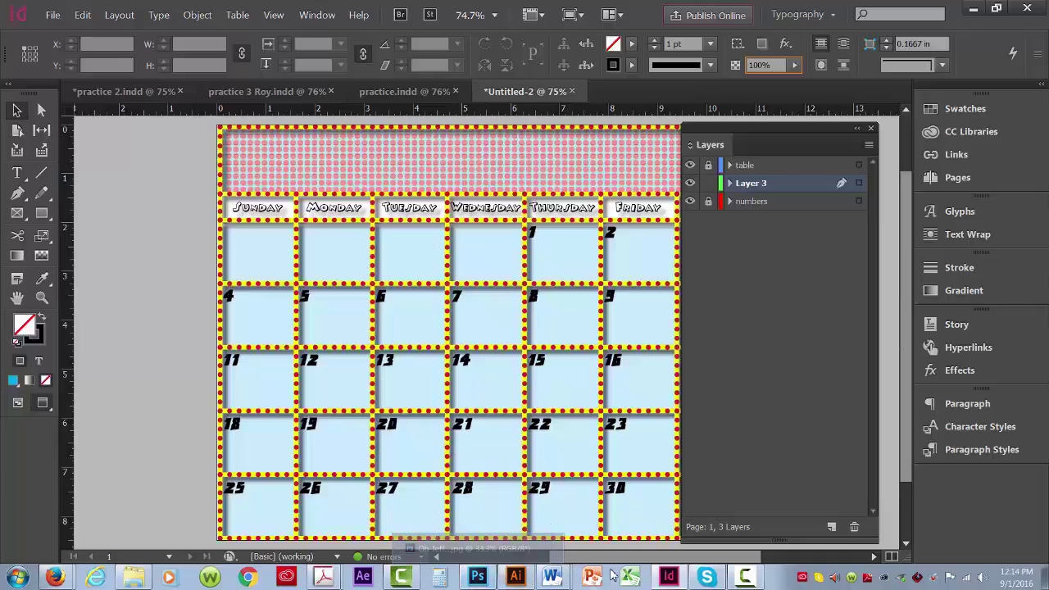
left_click(476, 578)
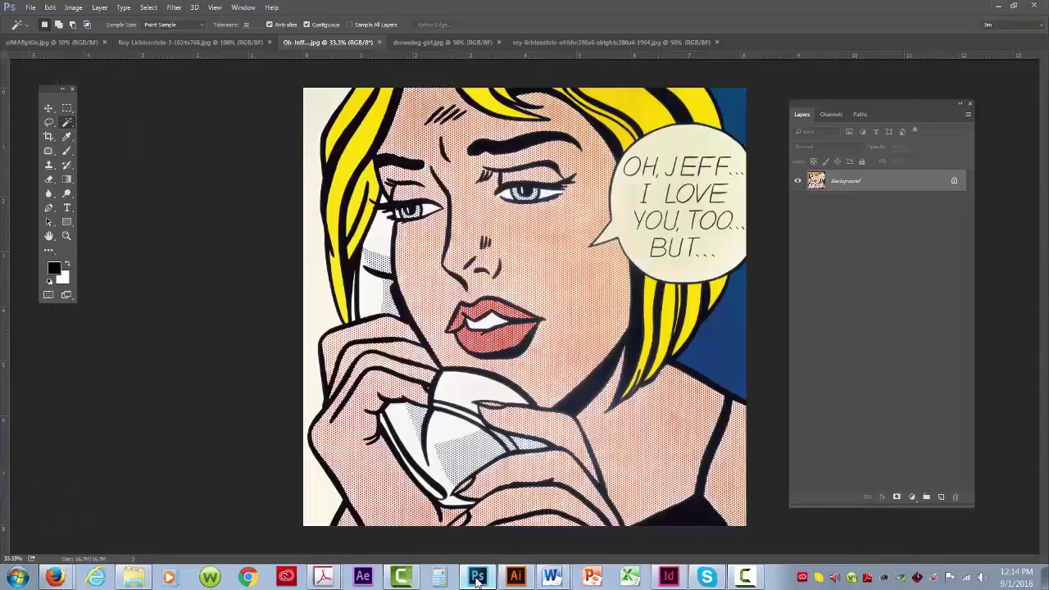
left_click(34, 42)
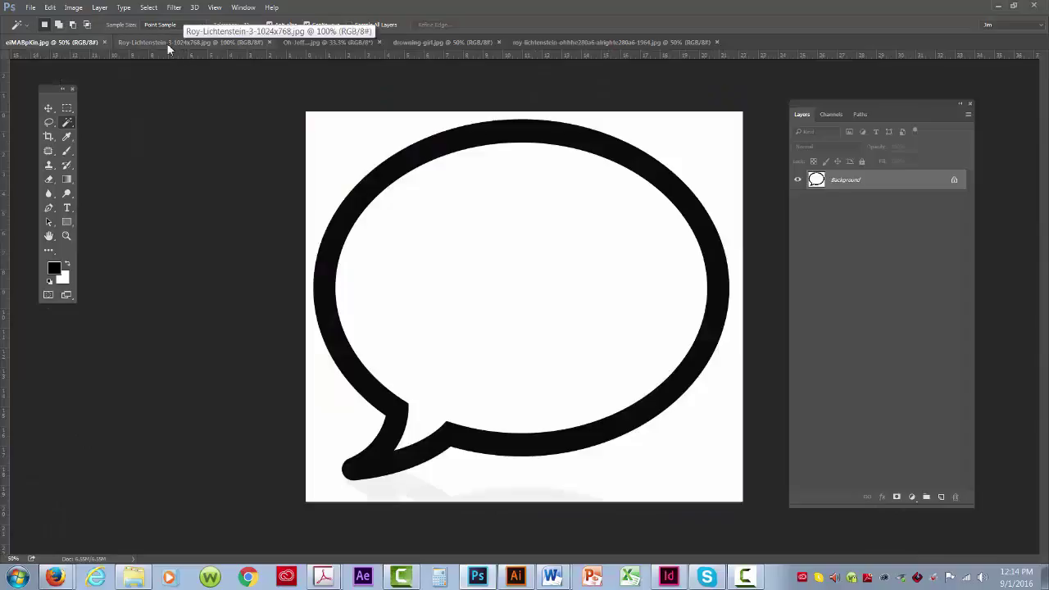
left_click(212, 45)
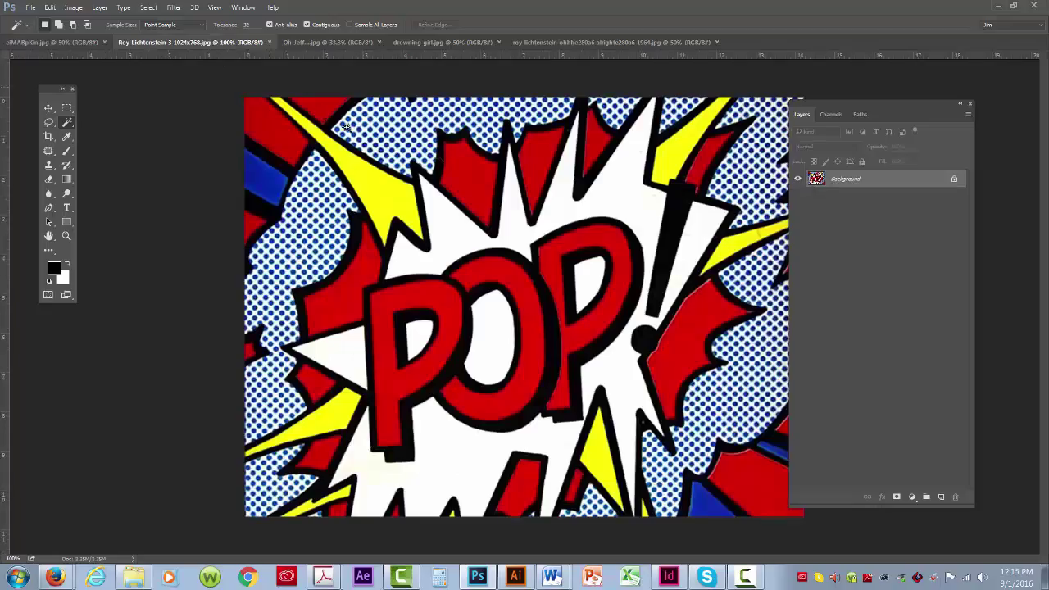
left_click(428, 45)
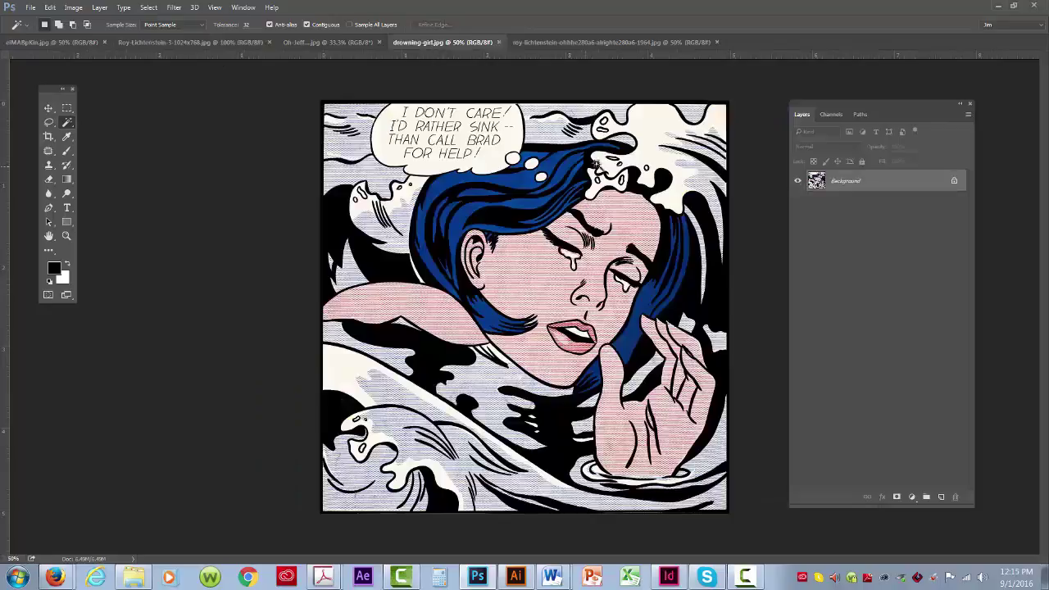
left_click(55, 44)
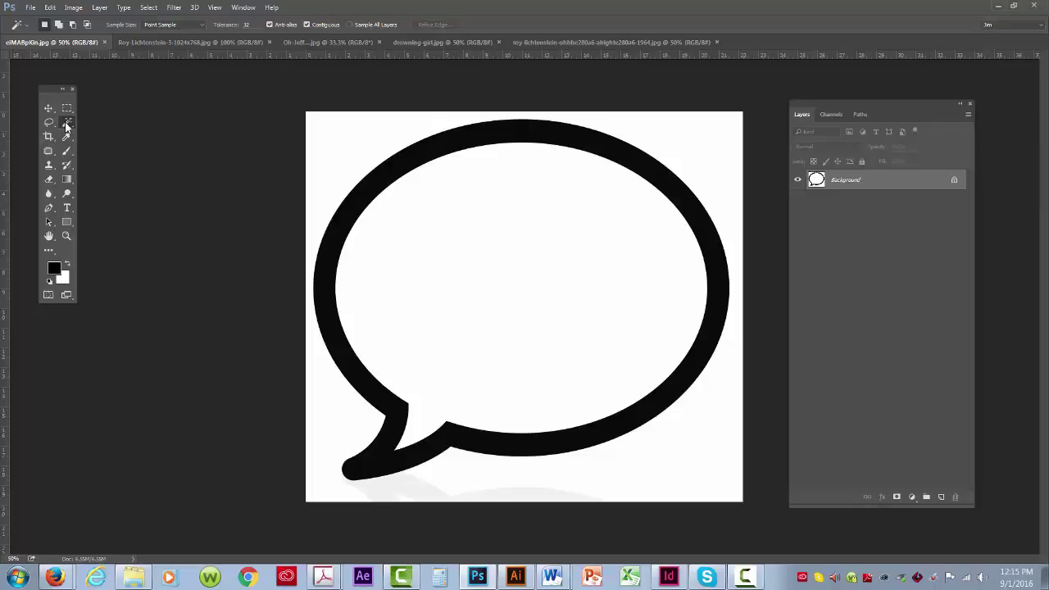
left_click(360, 140)
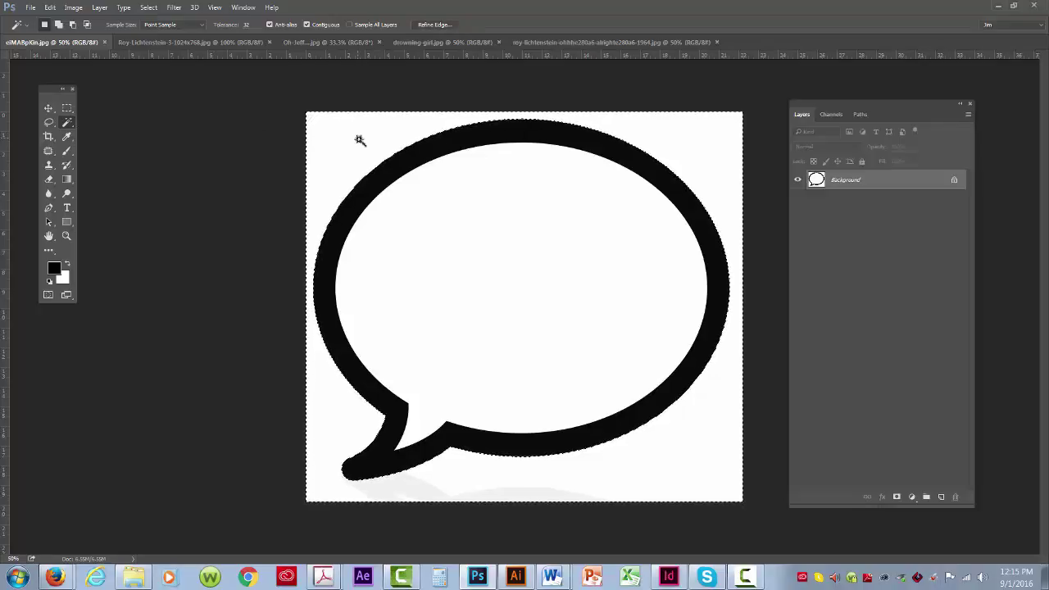
key("ctrl+shift+i")
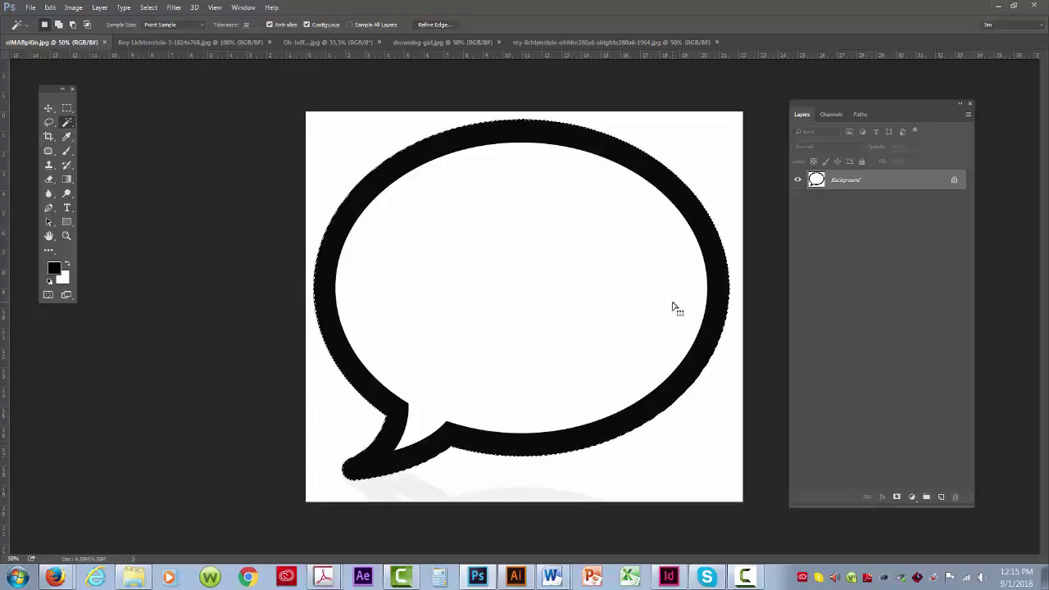
- Convert the speech bubble selection into a work path with a 2.0-pixel tolerance and save it as Path 1
left_click(859, 115)
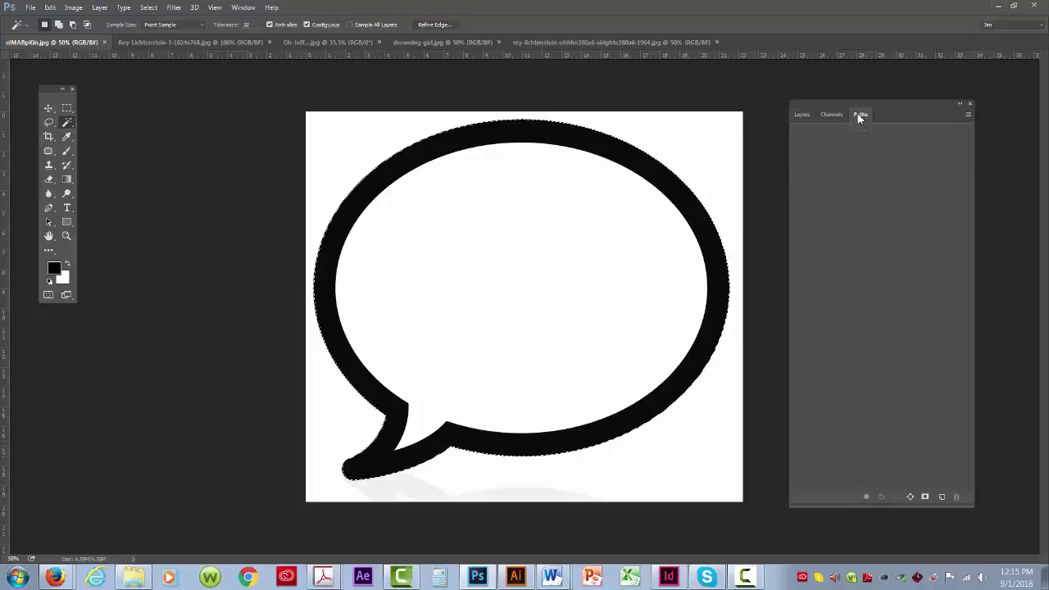
left_click(969, 115)
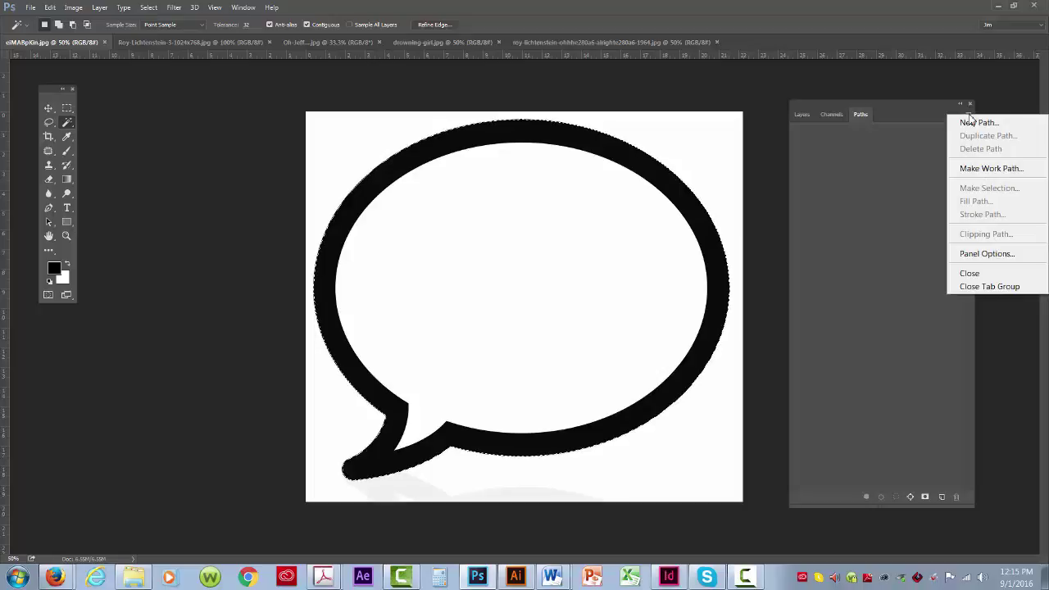
left_click(977, 170)
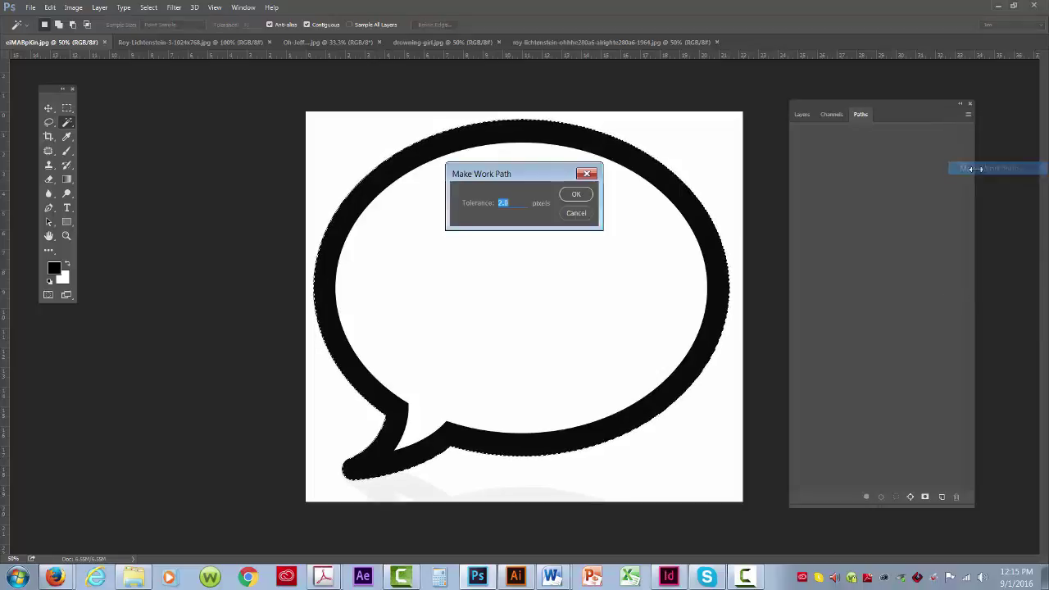
left_click(574, 196)
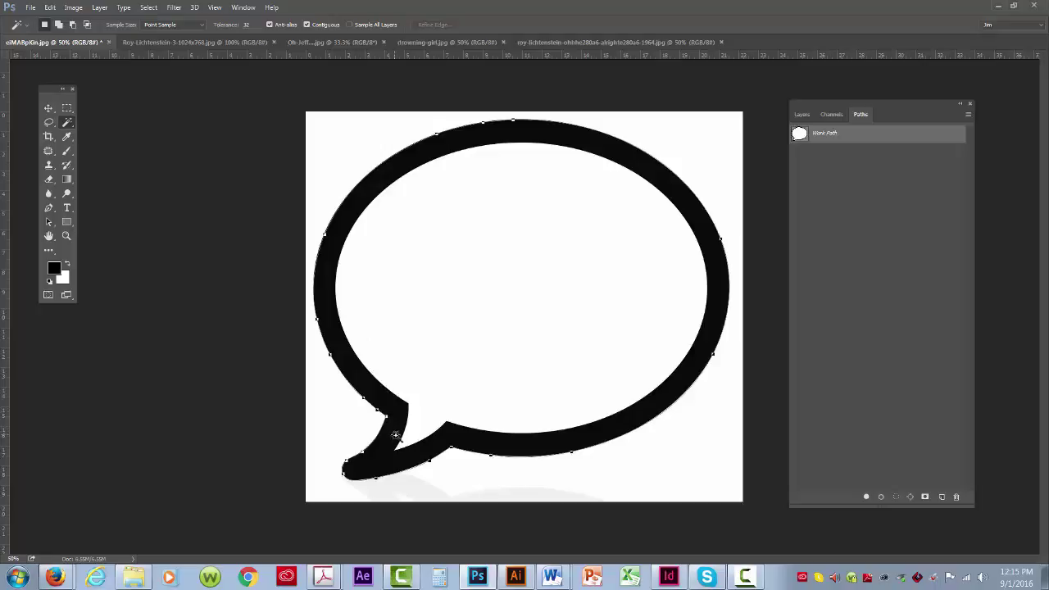
double_click(874, 136)
left_click(589, 194)
mouse_move(516, 580)
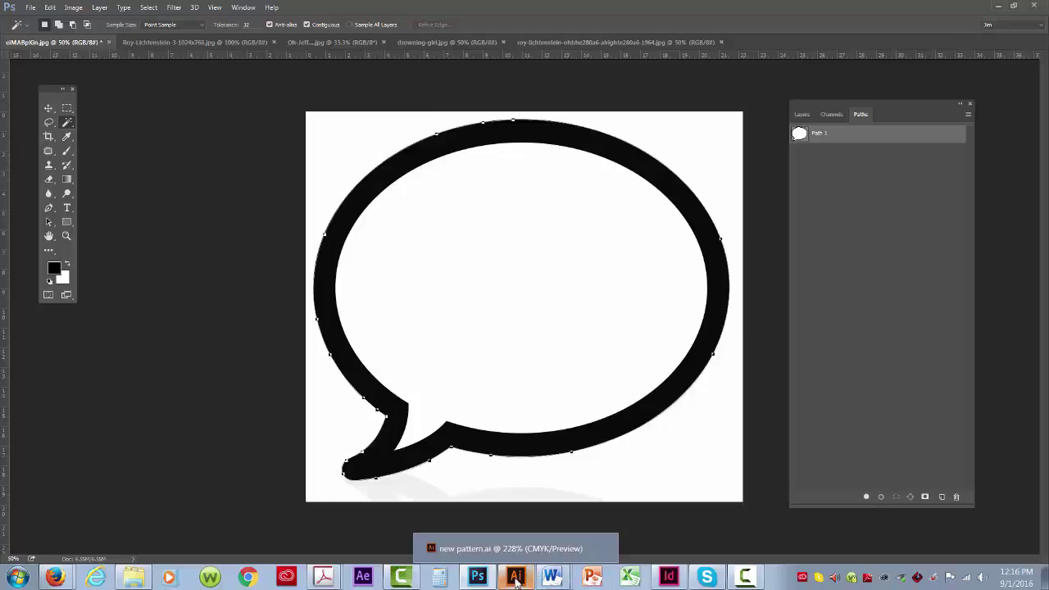
left_click(669, 577)
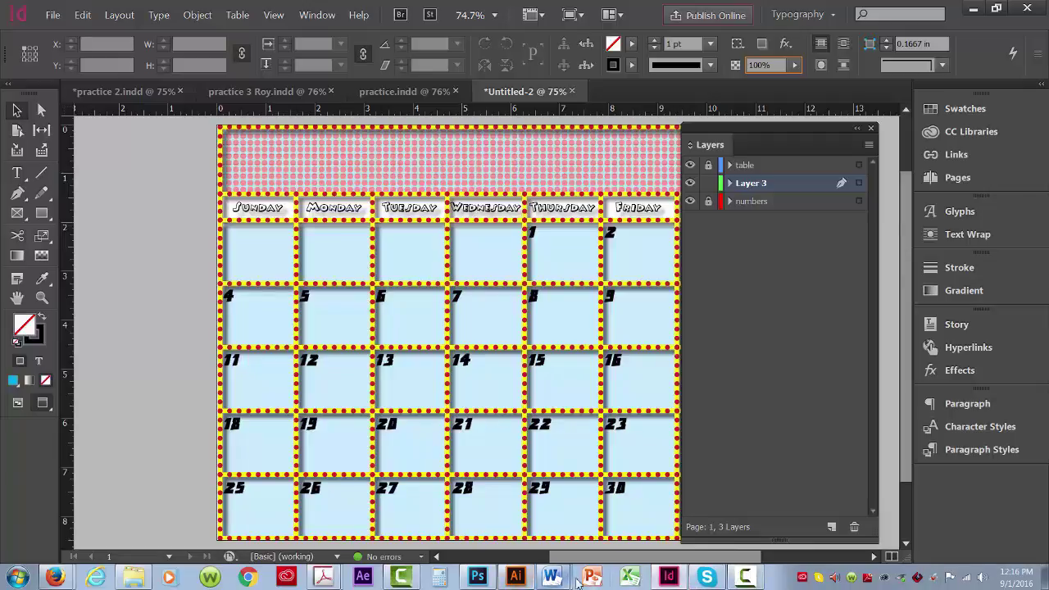
left_click(477, 578)
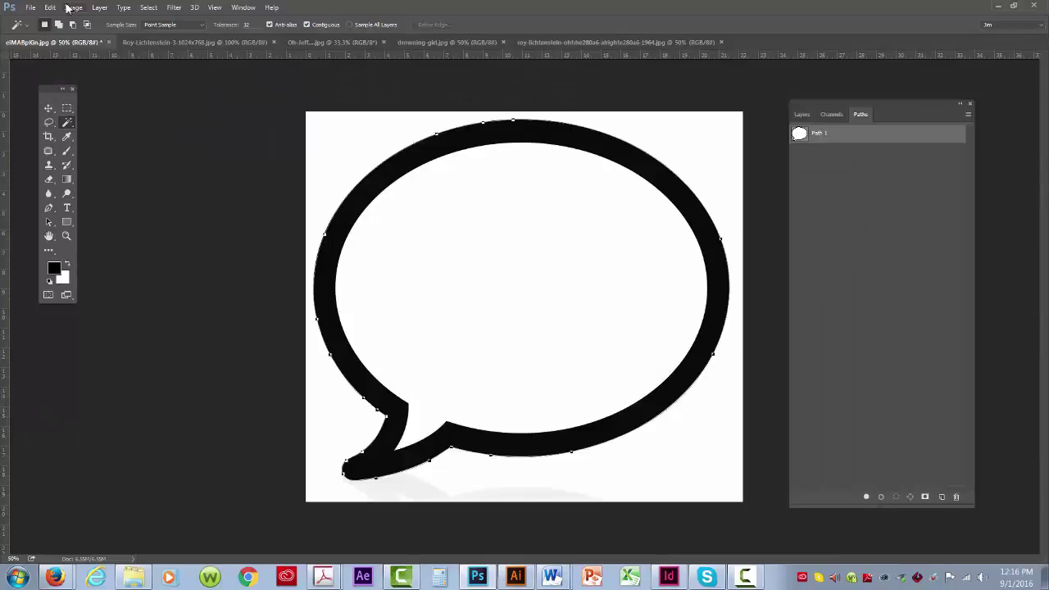
- Turn off resampling for the speech bubble image and set its resolution to 300 pixels/inch
left_click(73, 8)
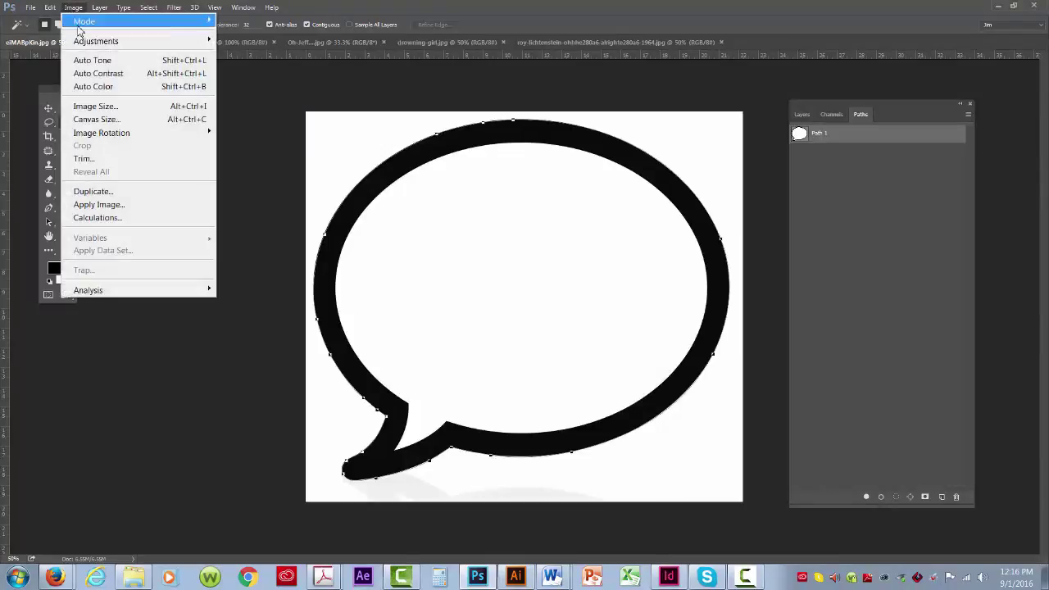
left_click(100, 107)
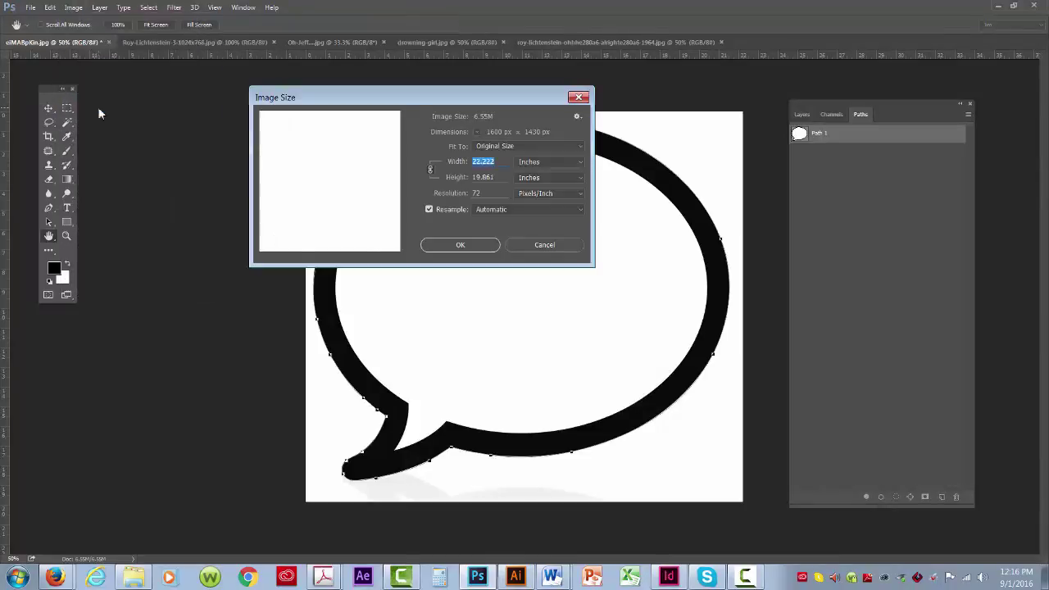
left_click(428, 209)
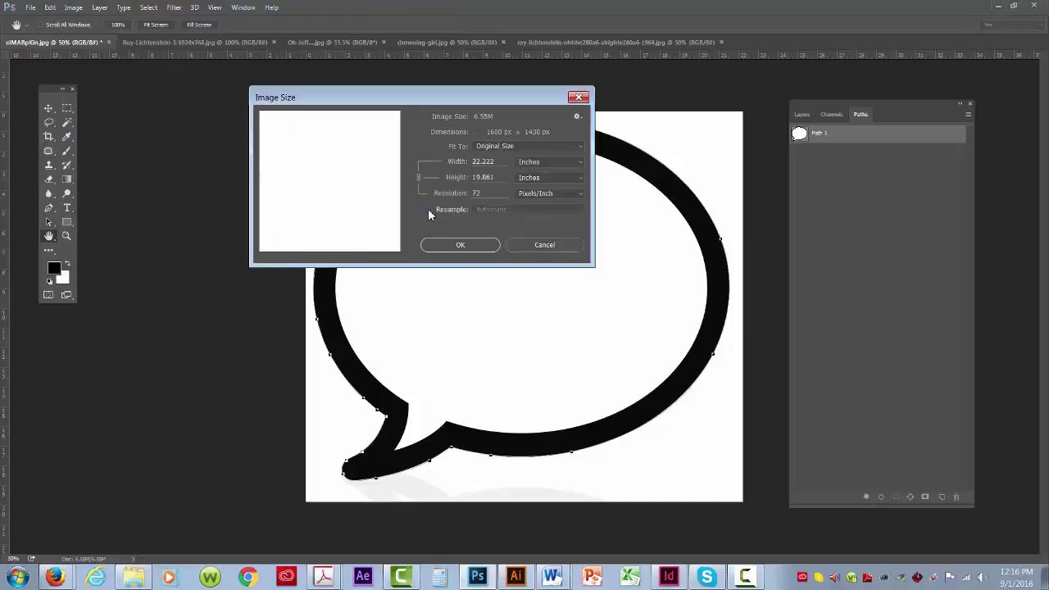
double_click(494, 193)
left_click(492, 194)
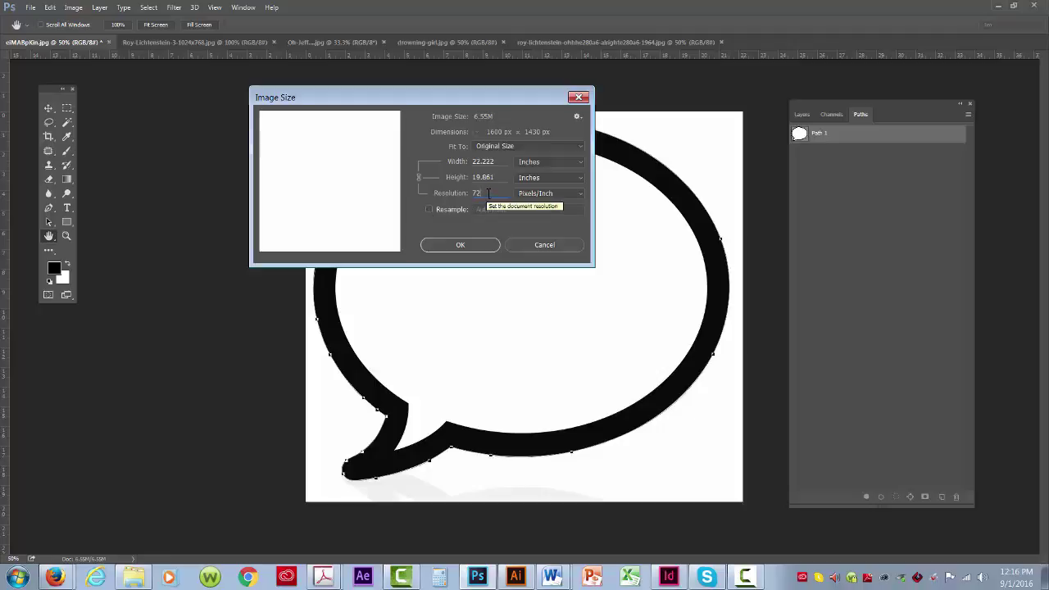
left_click(455, 191)
type("300")
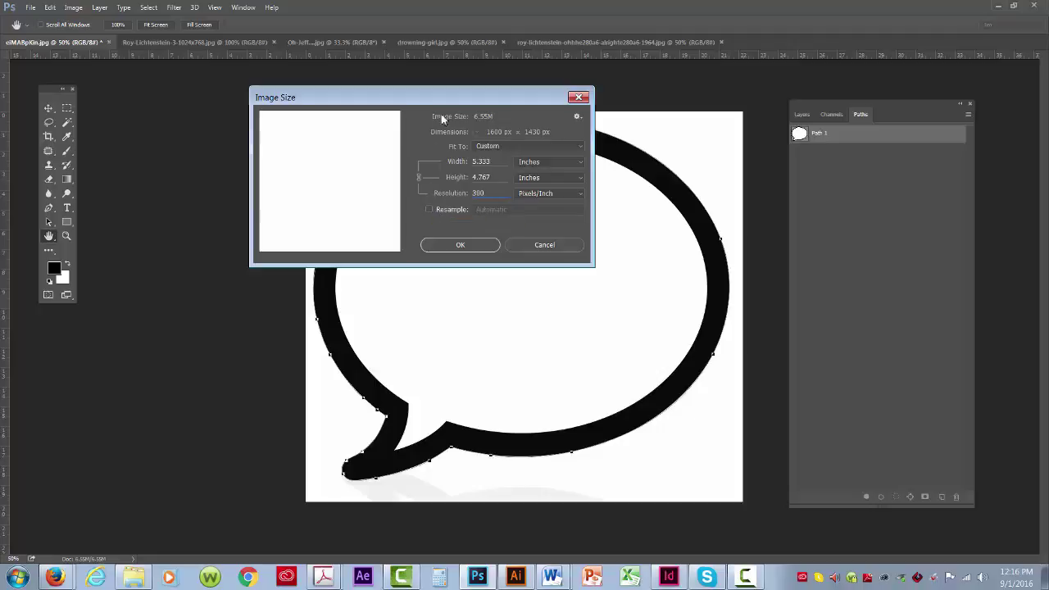
- Turn resampling back on and resize the speech bubble image proportionally to a height of 2 inches
left_click_drag(447, 98, 434, 187)
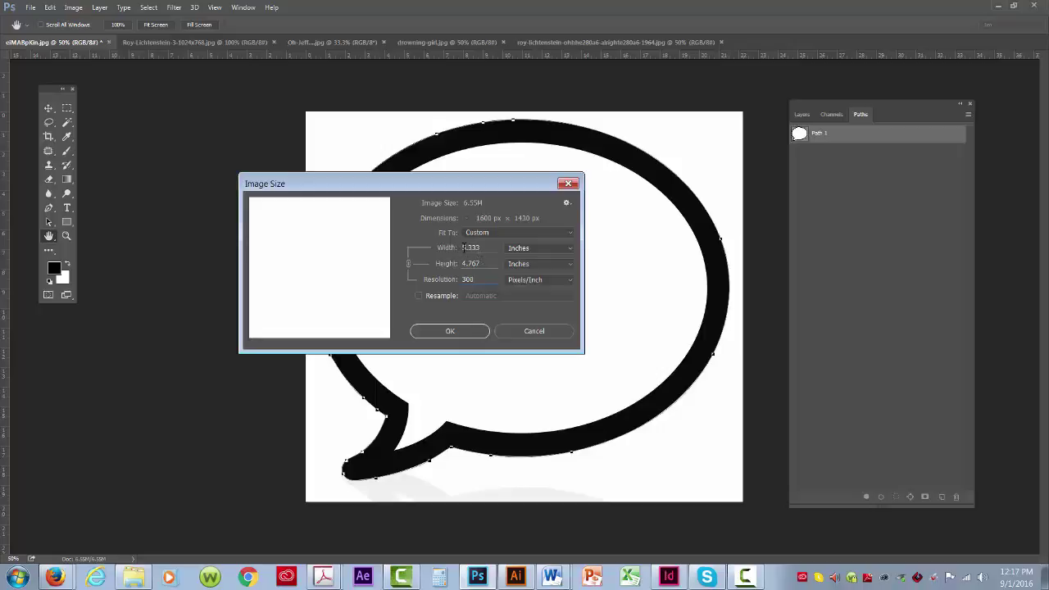
left_click(419, 295)
left_click_drag(487, 263, 454, 265)
type("2")
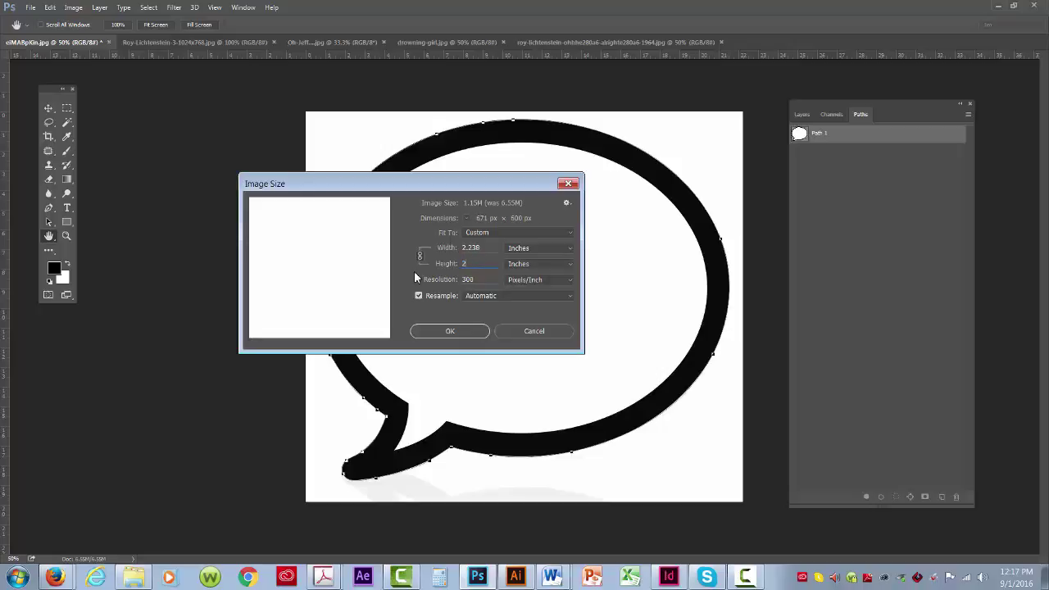
key("Return")
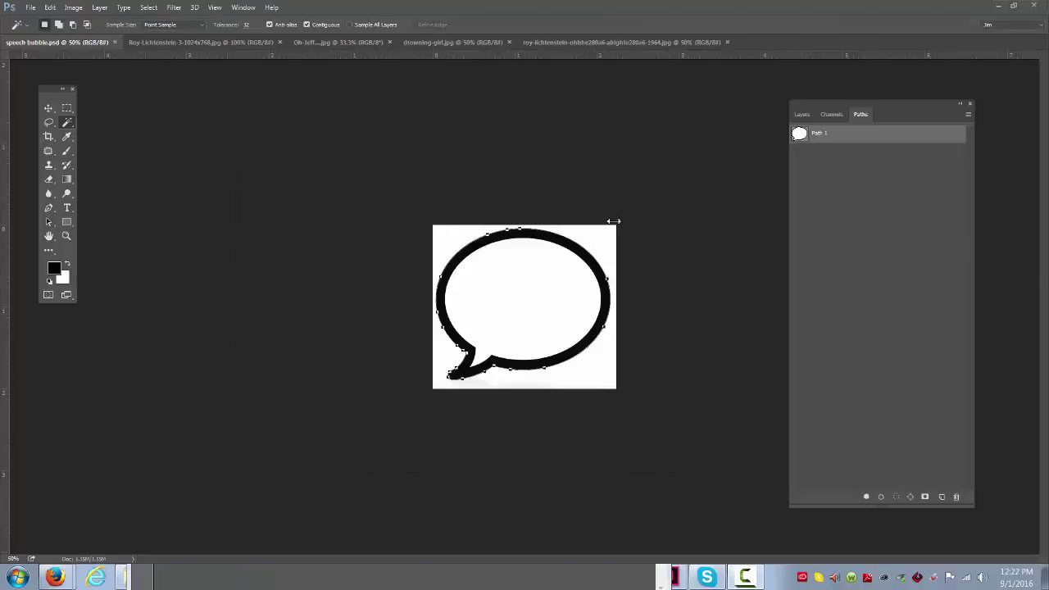
- Save the resized image in the Calendar folder as "speech bubble" in Photoshop format
left_click(30, 7)
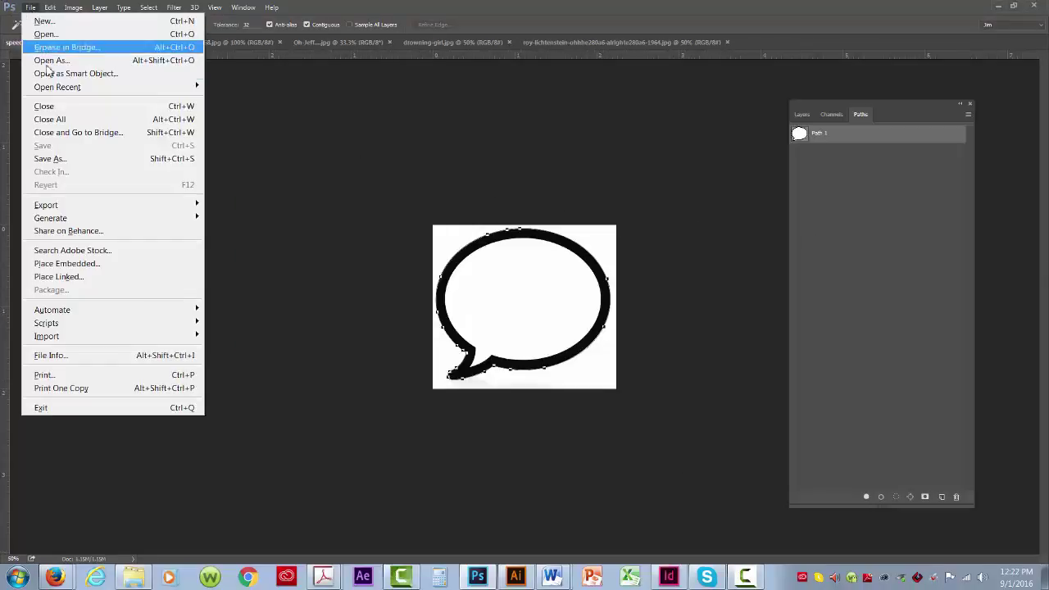
left_click(67, 164)
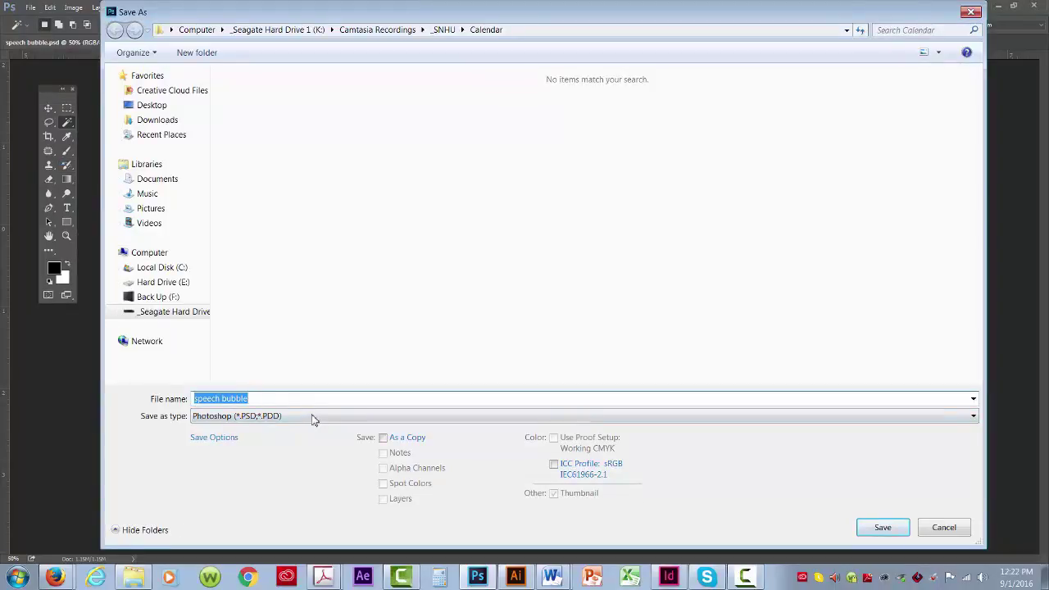
left_click(884, 529)
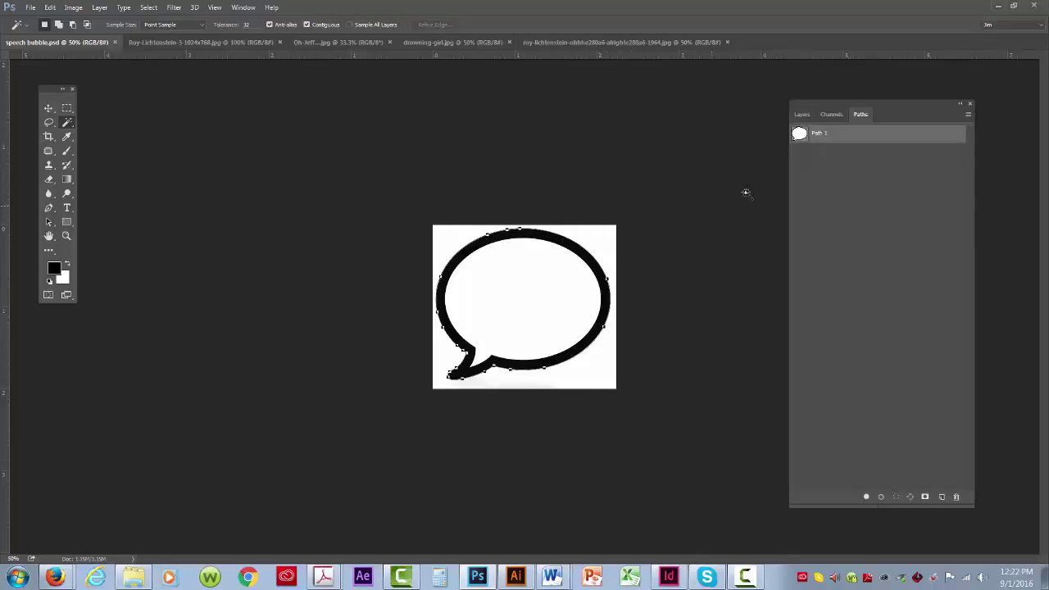
- Switch to InDesign and place the speech bubble PSD on Layer 4 over the Wednesday and Thursday columns, keeping the image aligned with its frame
left_click(669, 577)
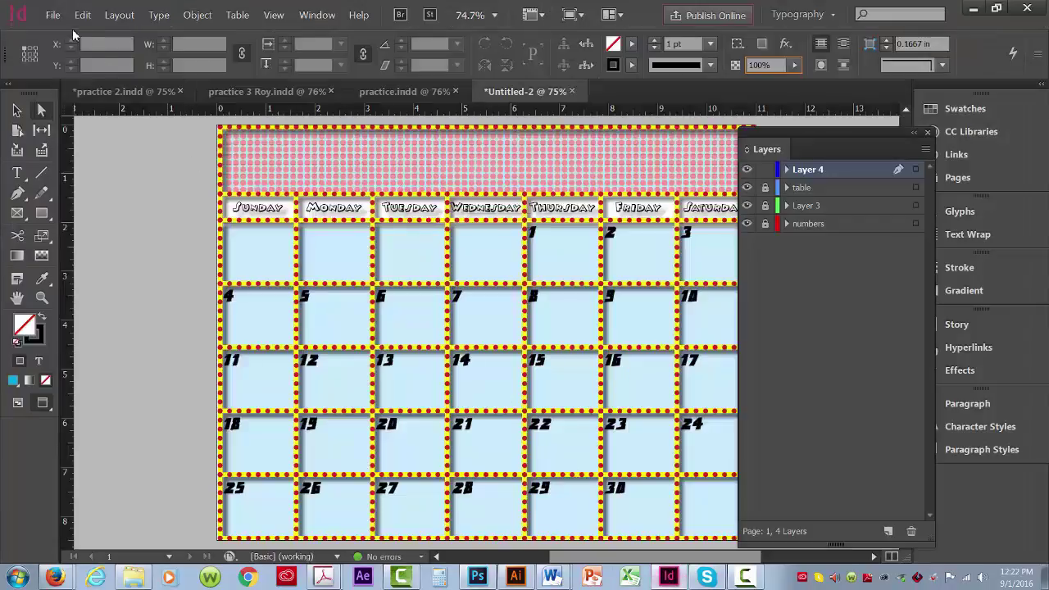
left_click(52, 15)
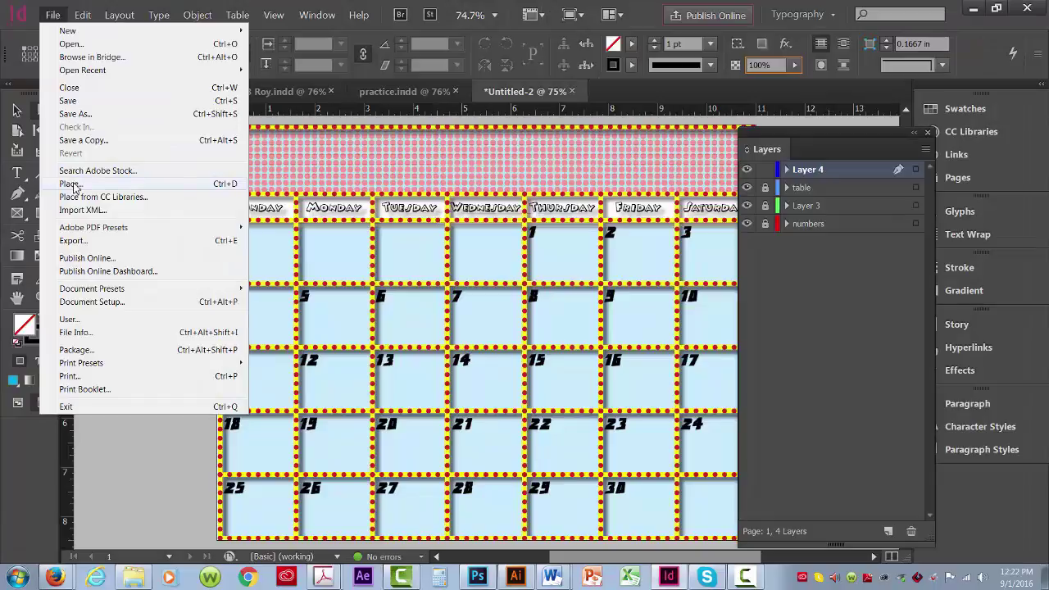
left_click(75, 187)
scroll(785, 200, "down", 4)
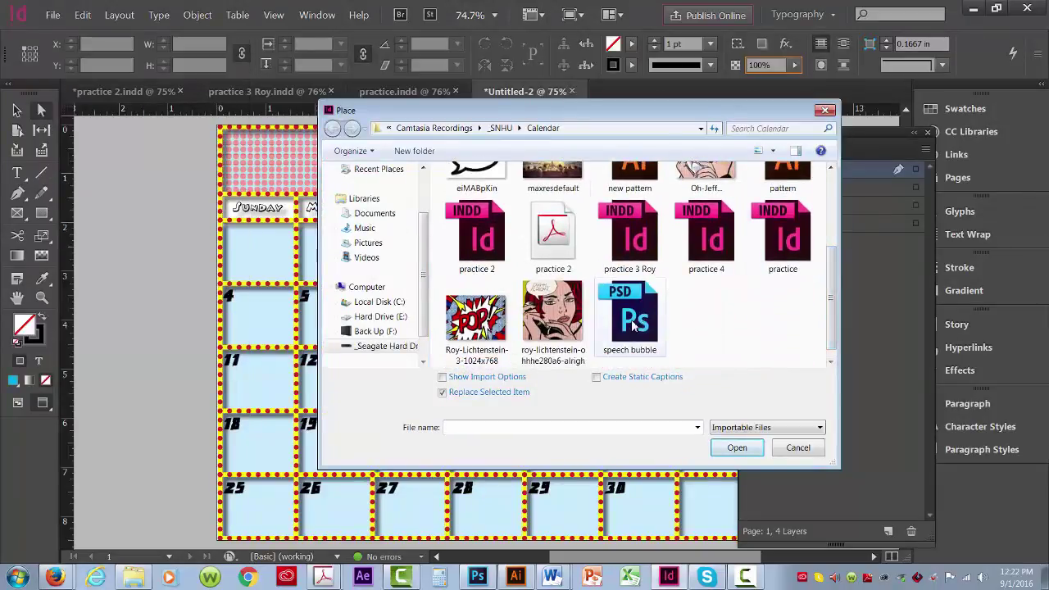
double_click(636, 322)
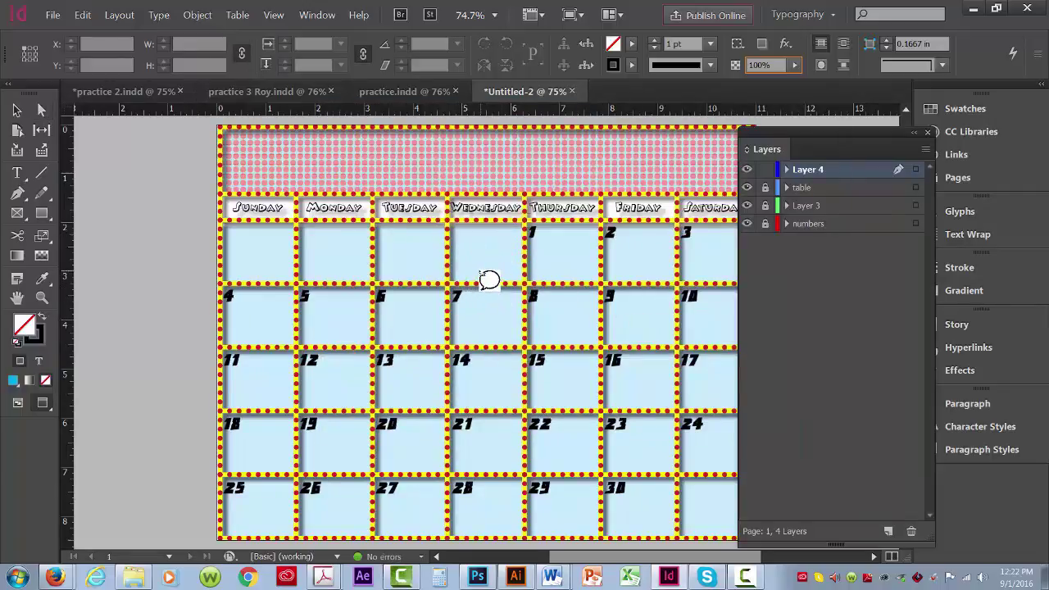
left_click(575, 268)
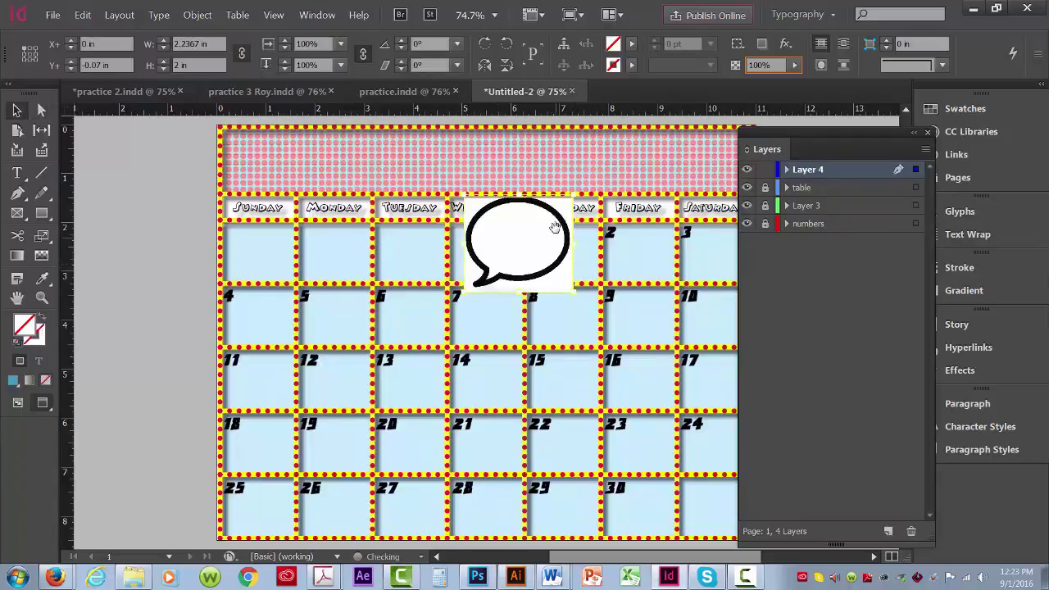
left_click_drag(571, 203, 571, 206)
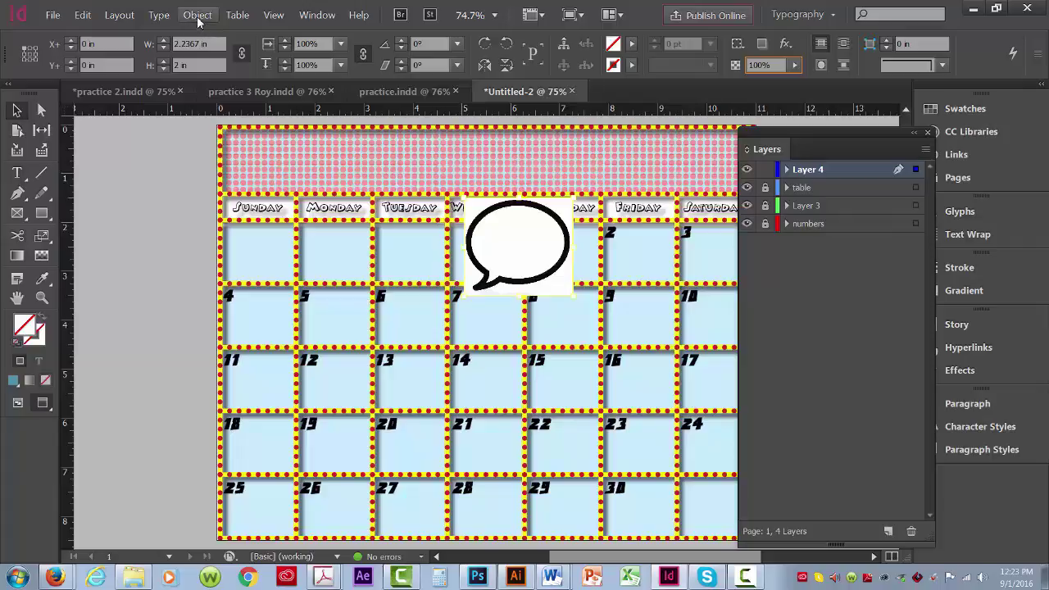
- Apply a Photoshop Path clipping path to the placed speech bubble, using Path 1
left_click(197, 18)
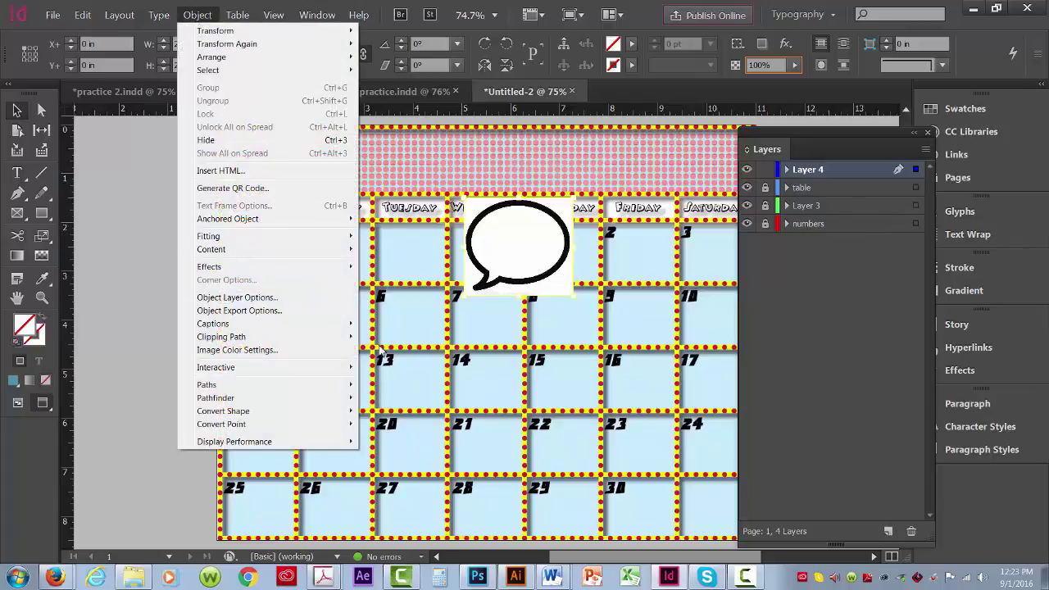
mouse_move(295, 336)
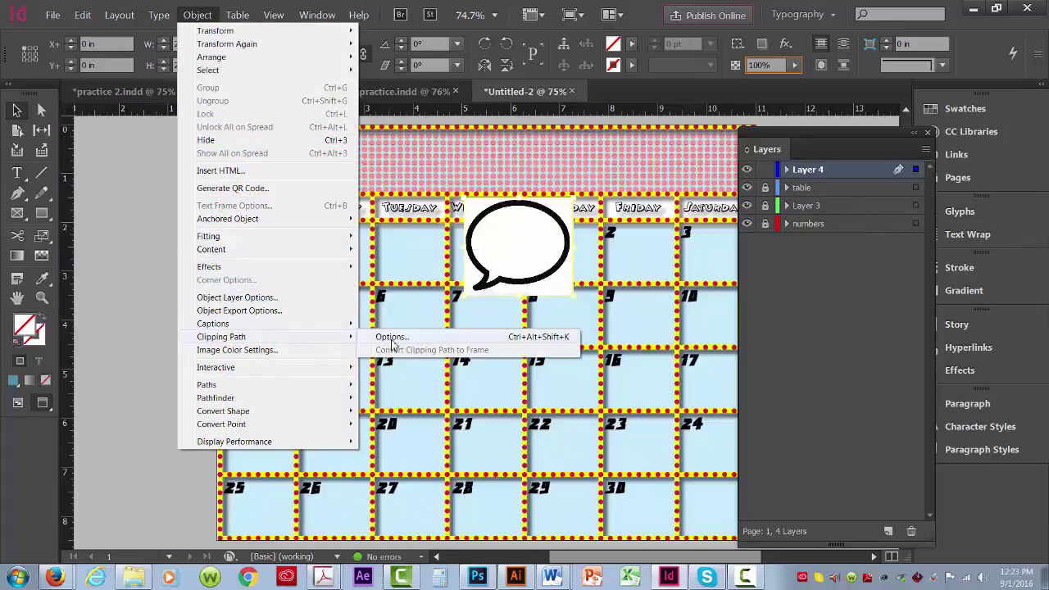
left_click(392, 338)
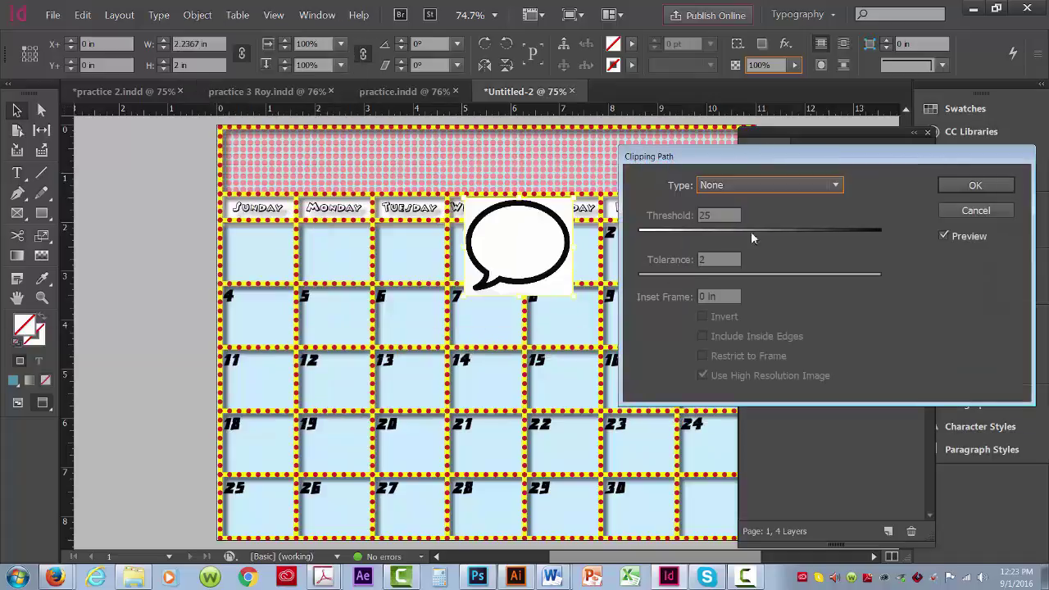
left_click(746, 185)
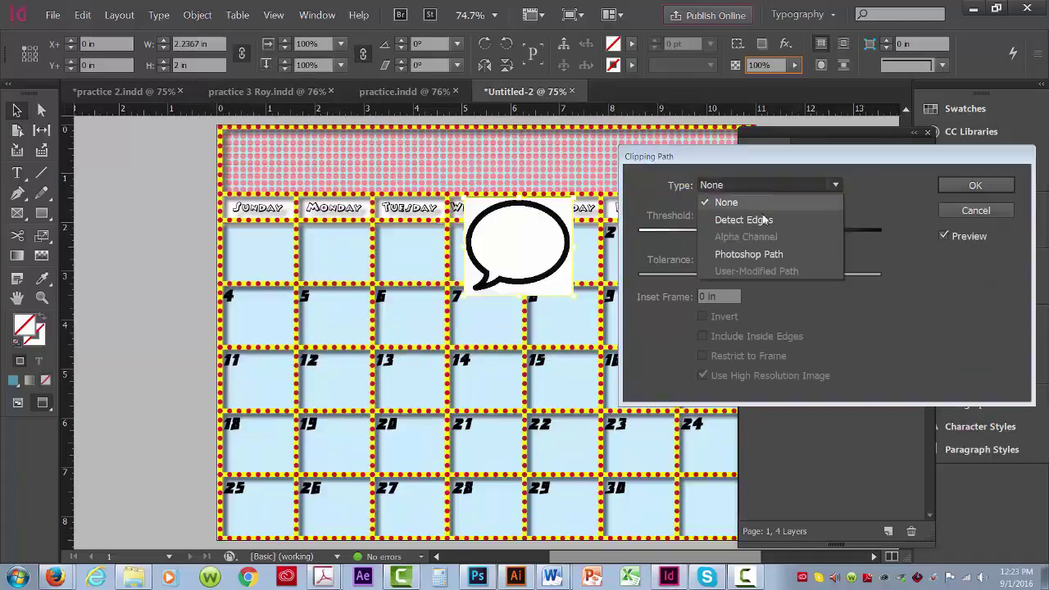
left_click(764, 257)
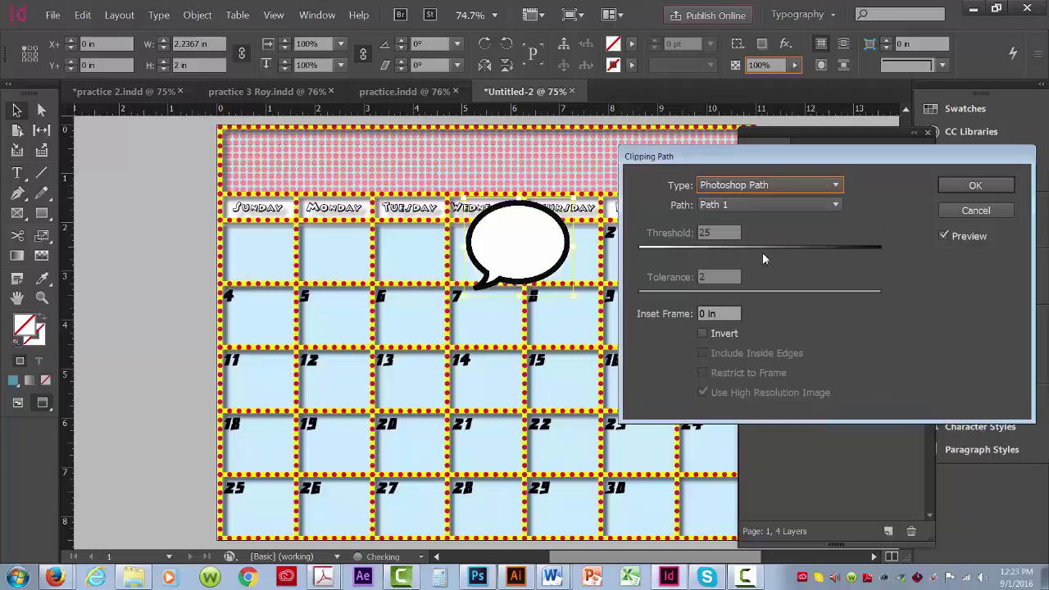
left_click(976, 185)
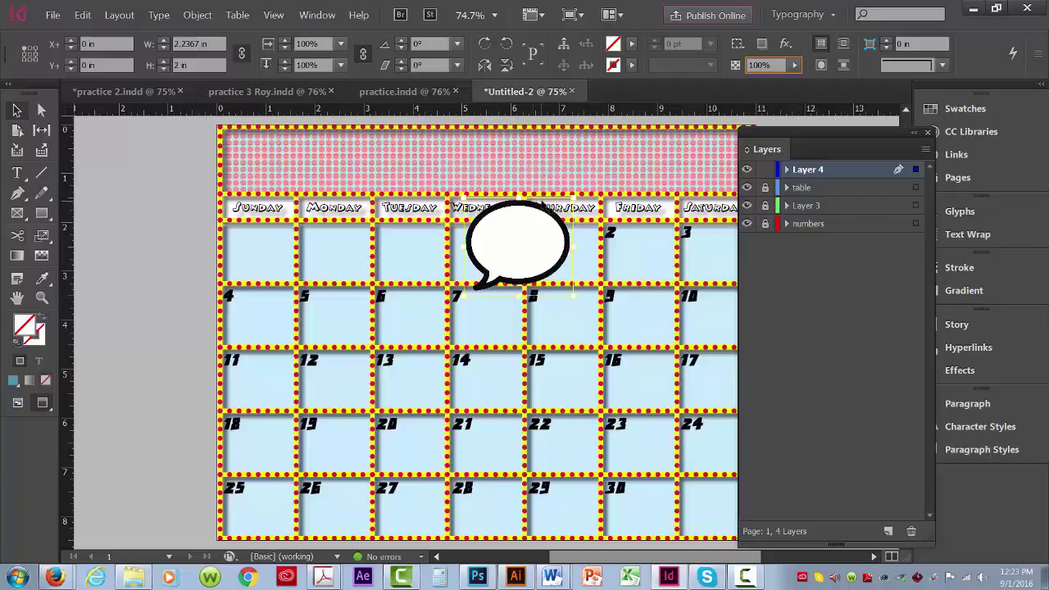
- Move the speech bubble down over the 7 and 8 cells, shrink its frame to about 1.32 × 1.18 in and fit the content to it
left_click_drag(545, 204, 561, 251)
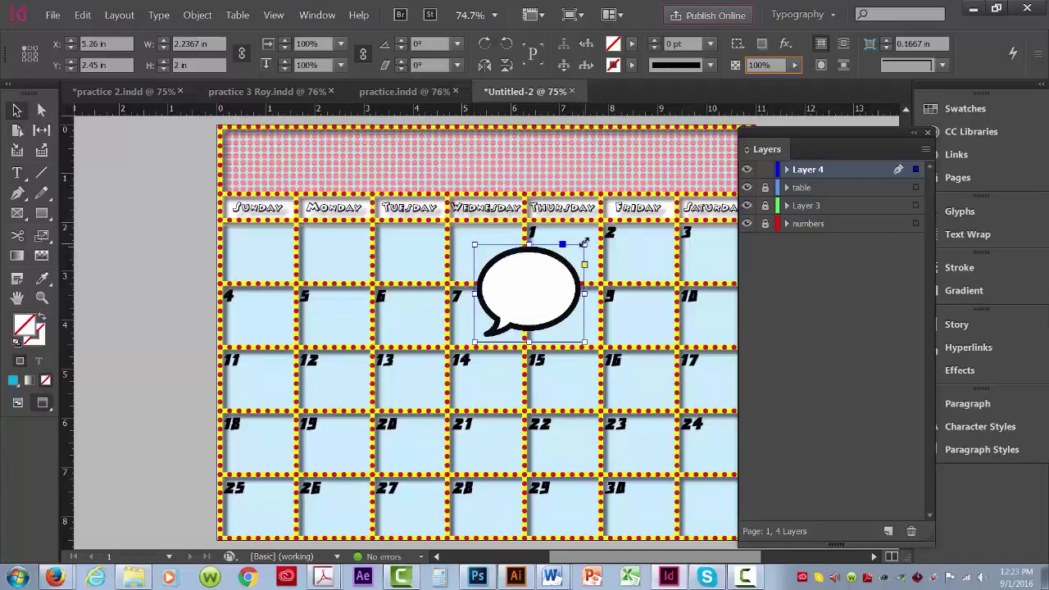
left_click_drag(583, 243, 535, 287)
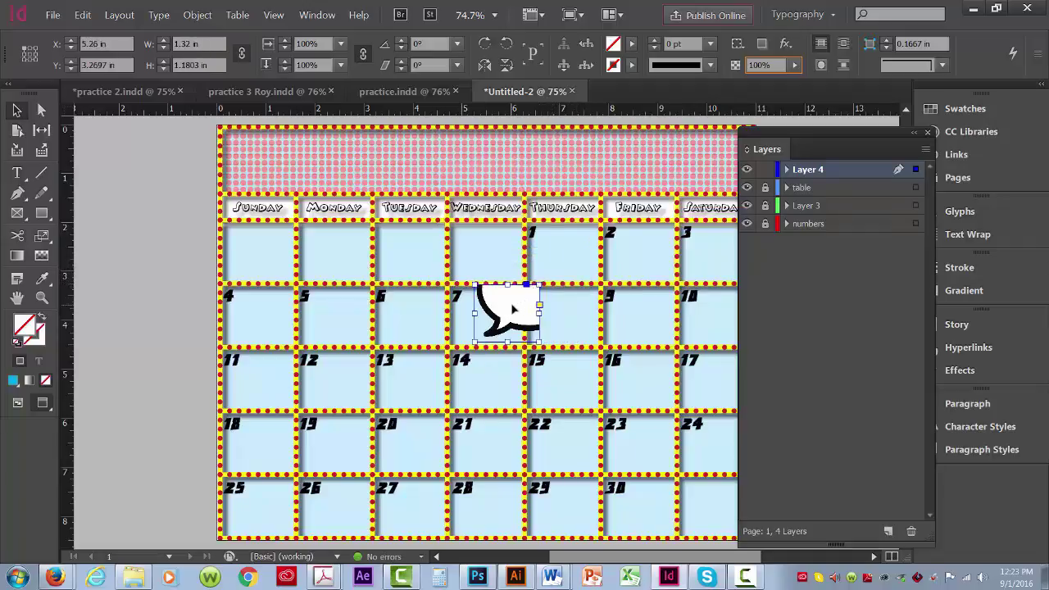
right_click(515, 310)
mouse_move(541, 342)
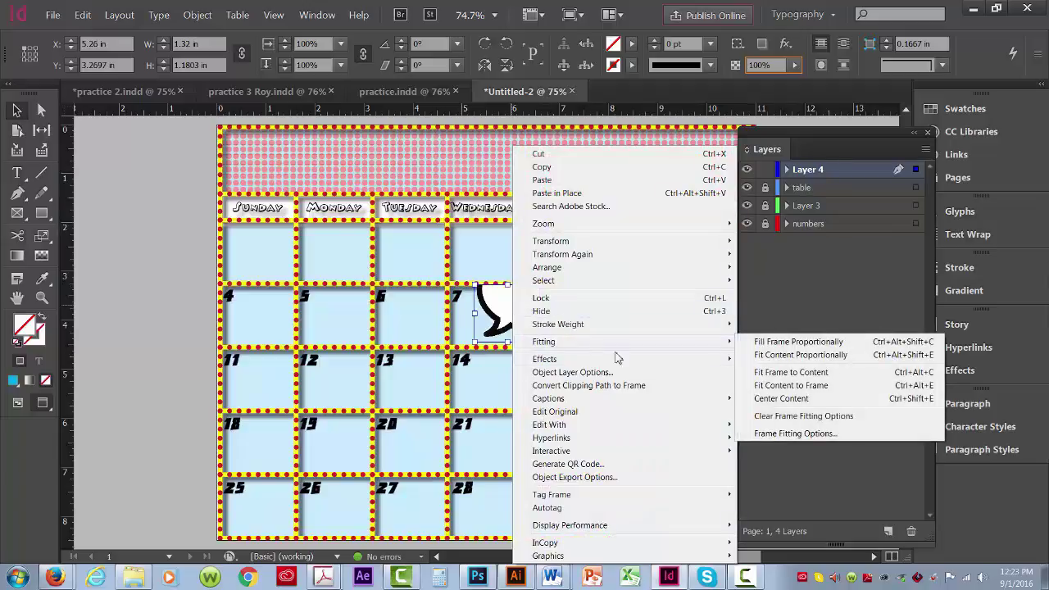
left_click(789, 385)
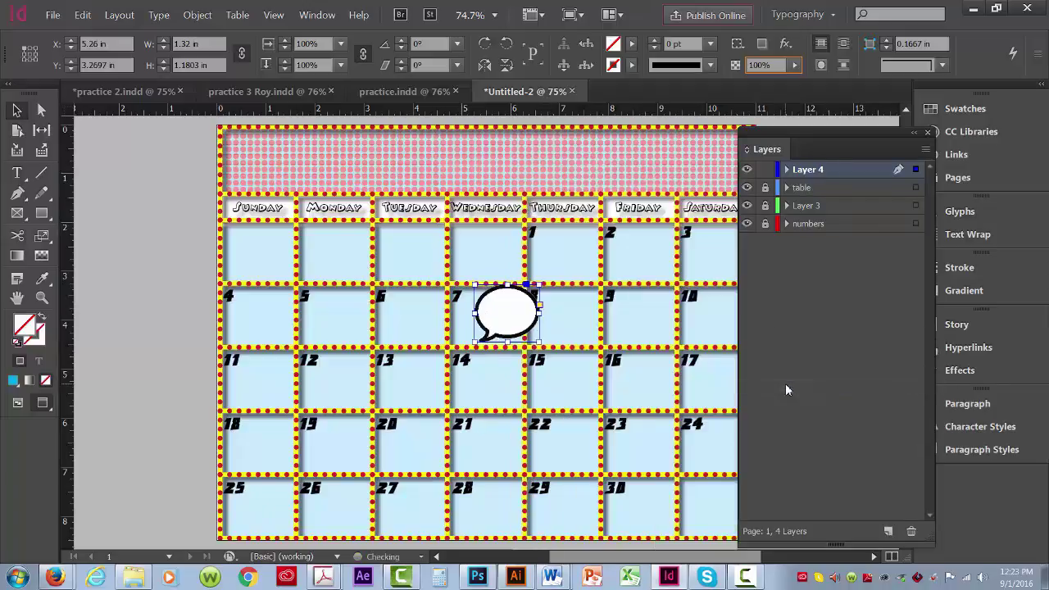
left_click(185, 252)
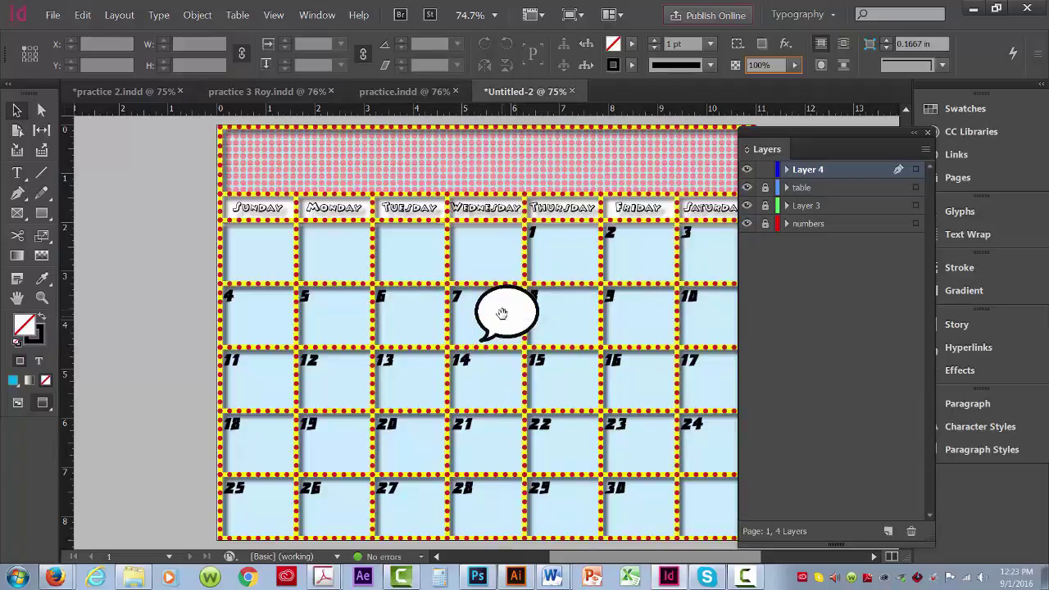
- Add a new layer above Layer 4 and draw a wide text frame across the middle of the dotted banner
left_click_drag(784, 131, 849, 158)
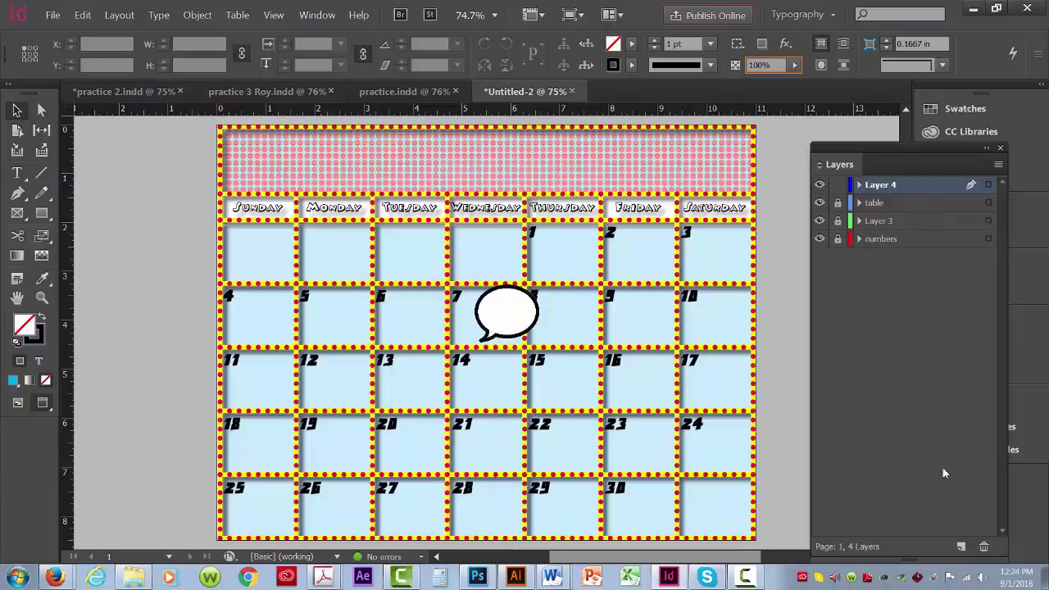
left_click(961, 546)
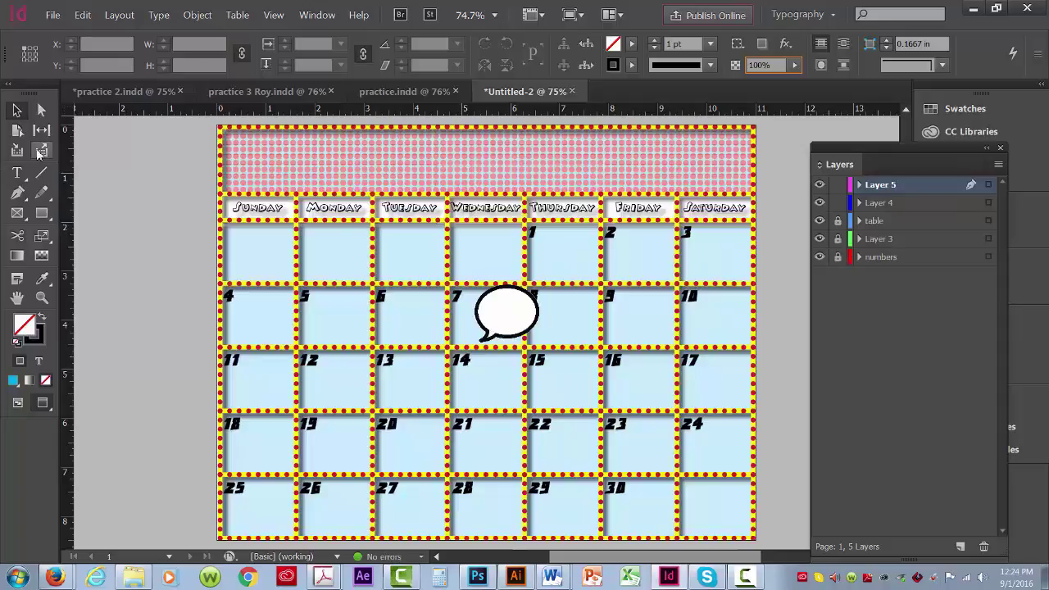
left_click(16, 174)
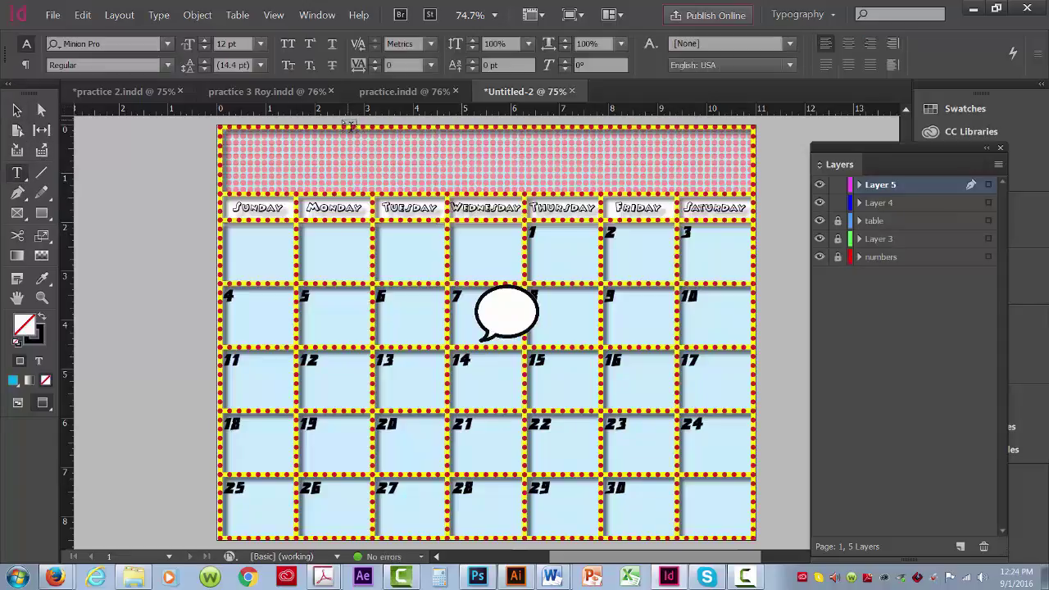
left_click_drag(340, 132, 618, 208)
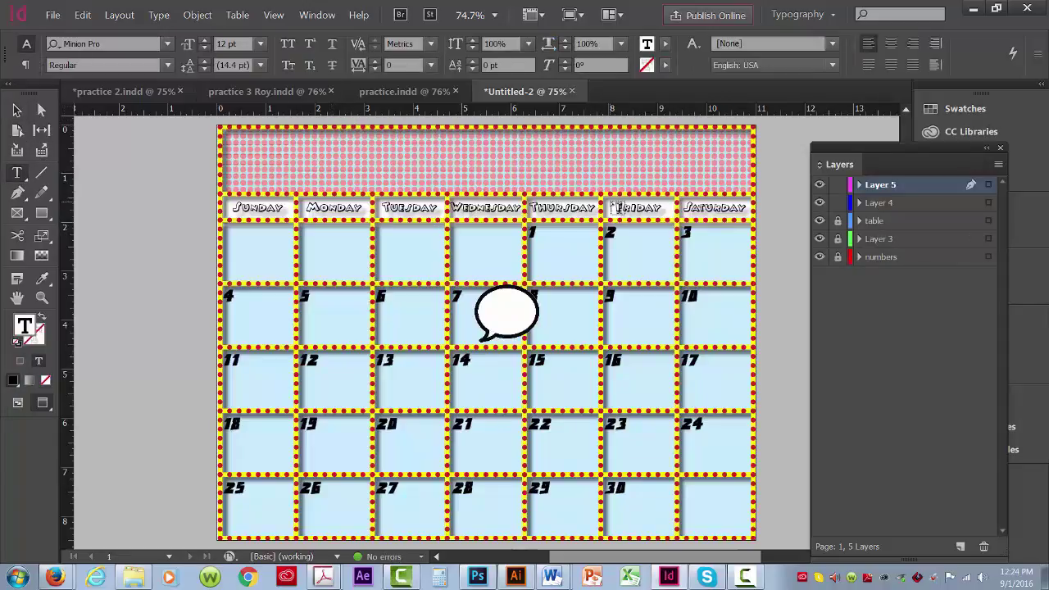
- Enter the title September in the banner text frame at 72 pt and set its font to Minnie
left_click(260, 44)
left_click(243, 308)
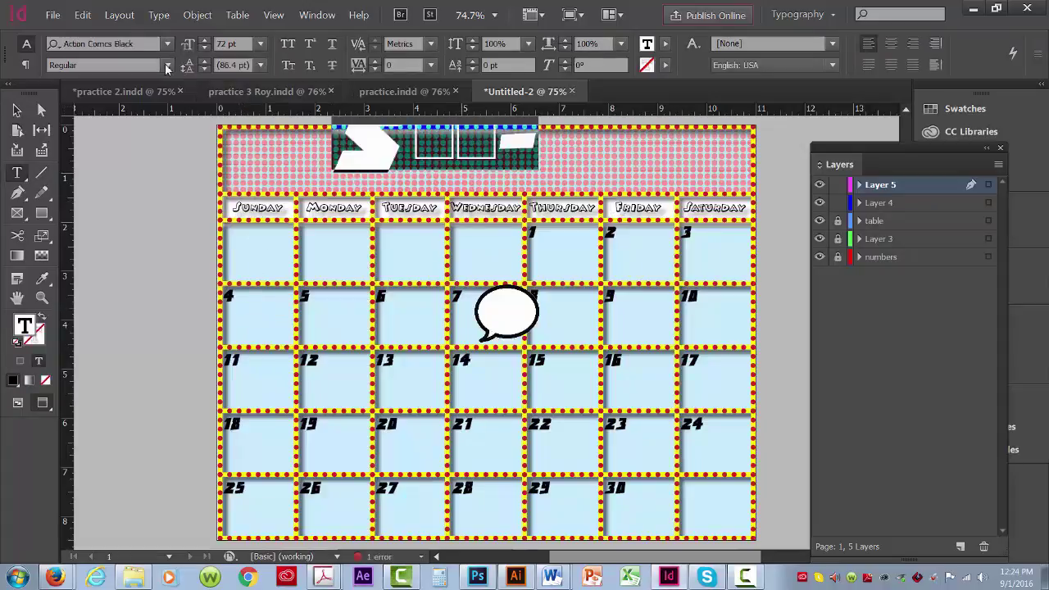
left_click(167, 44)
type("Mi")
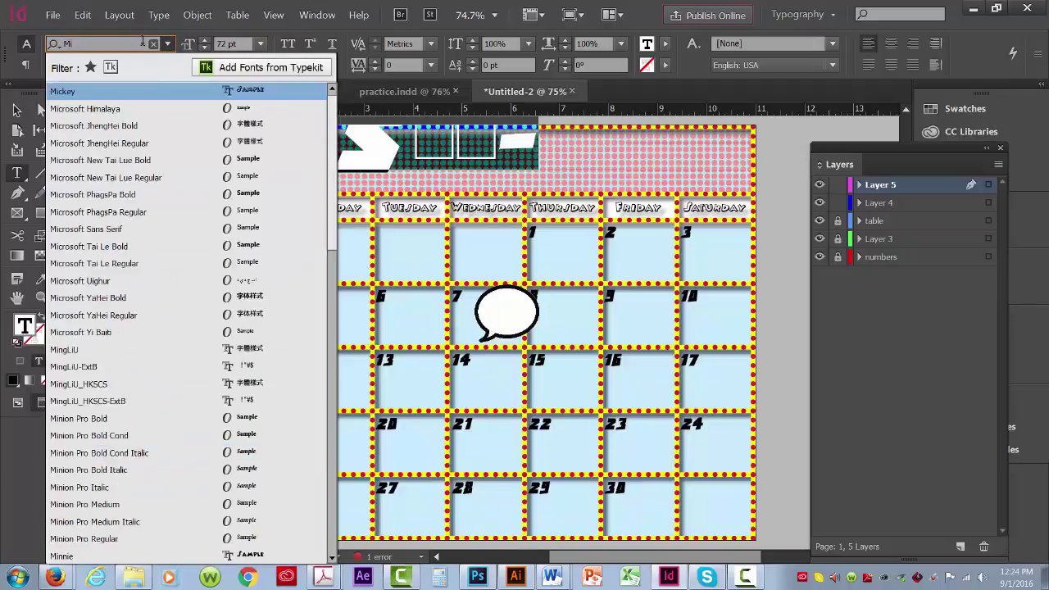
type("nn")
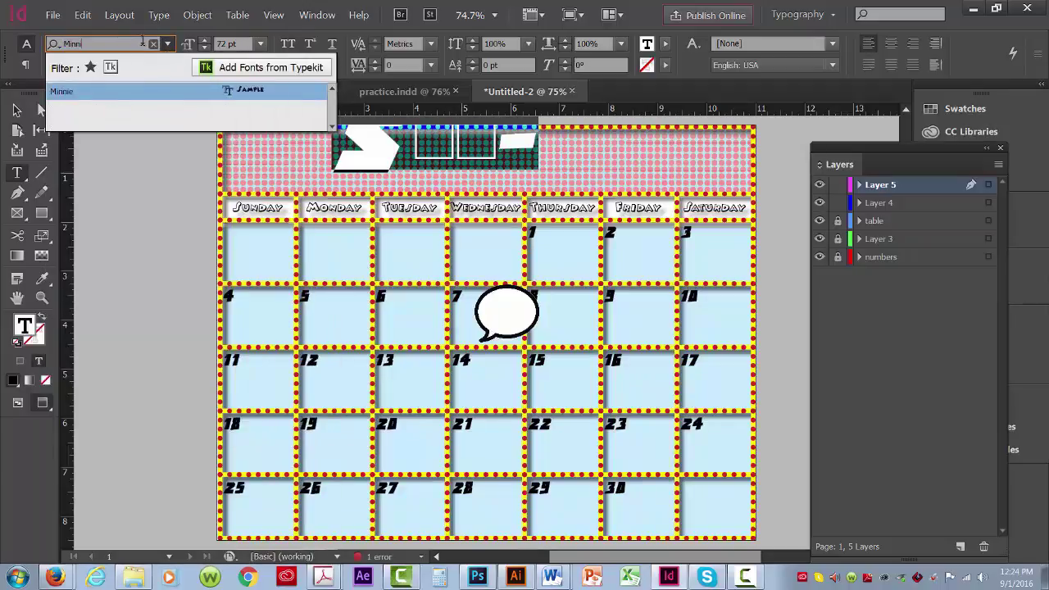
type("i")
left_click(123, 90)
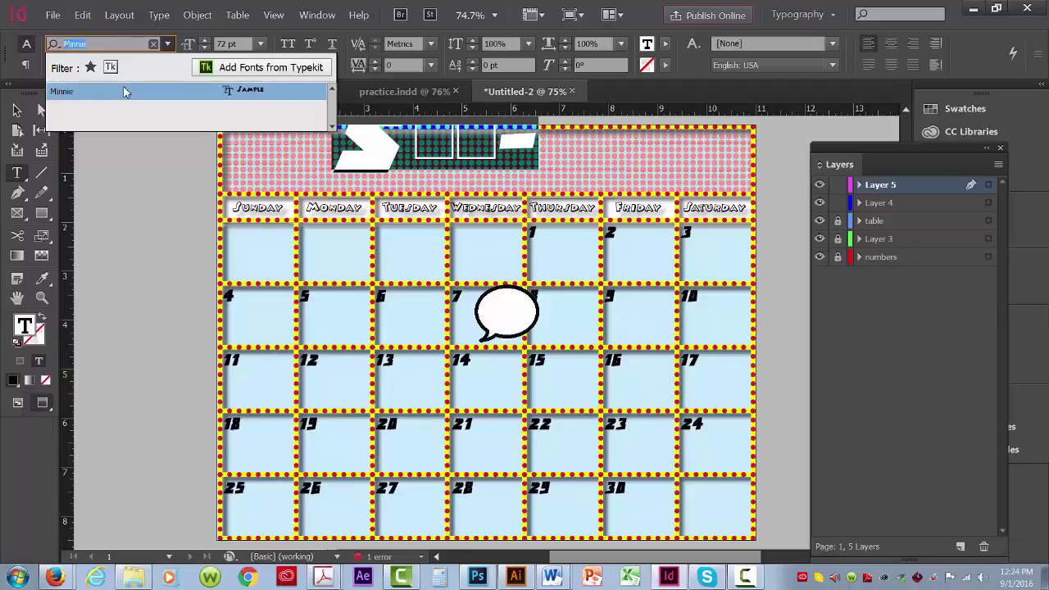
- Move the September title frame to about X 2.66 in, Y 0.25 in, centring the word in the dotted banner, and deselect it
left_click(17, 110)
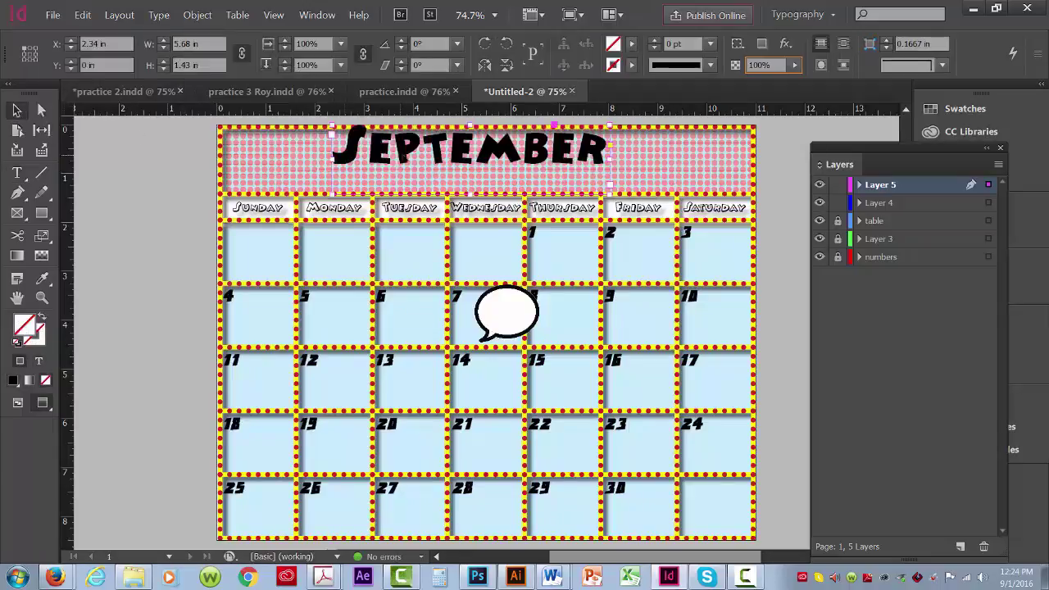
left_click_drag(441, 153, 480, 167)
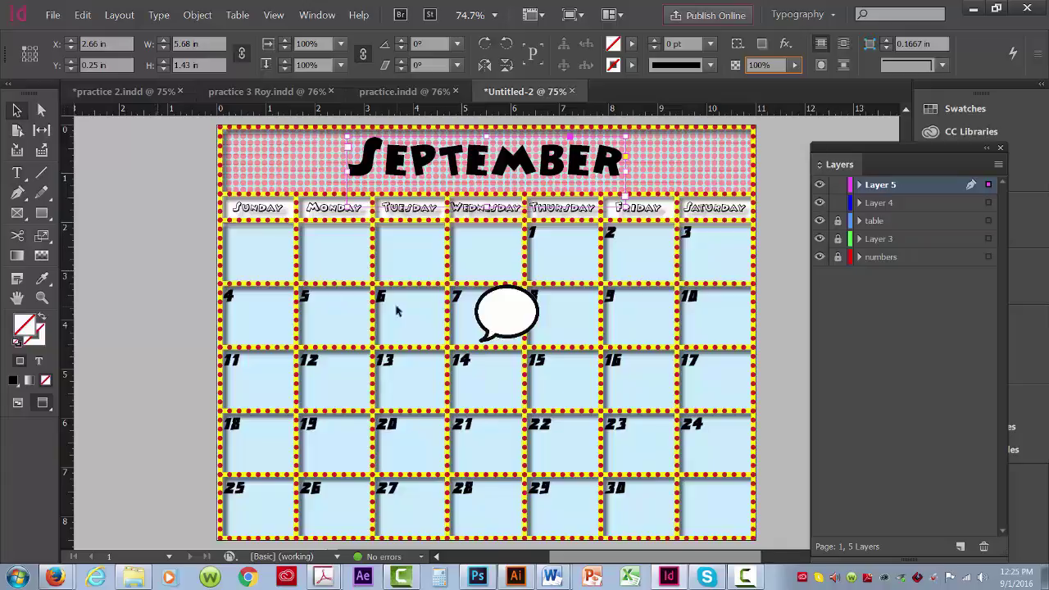
left_click(791, 305)
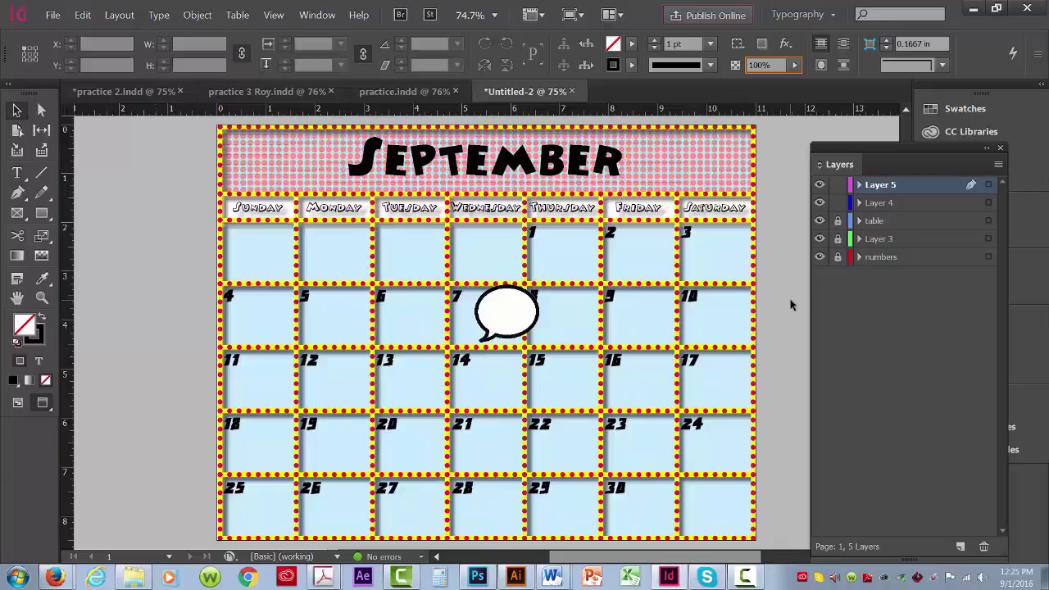